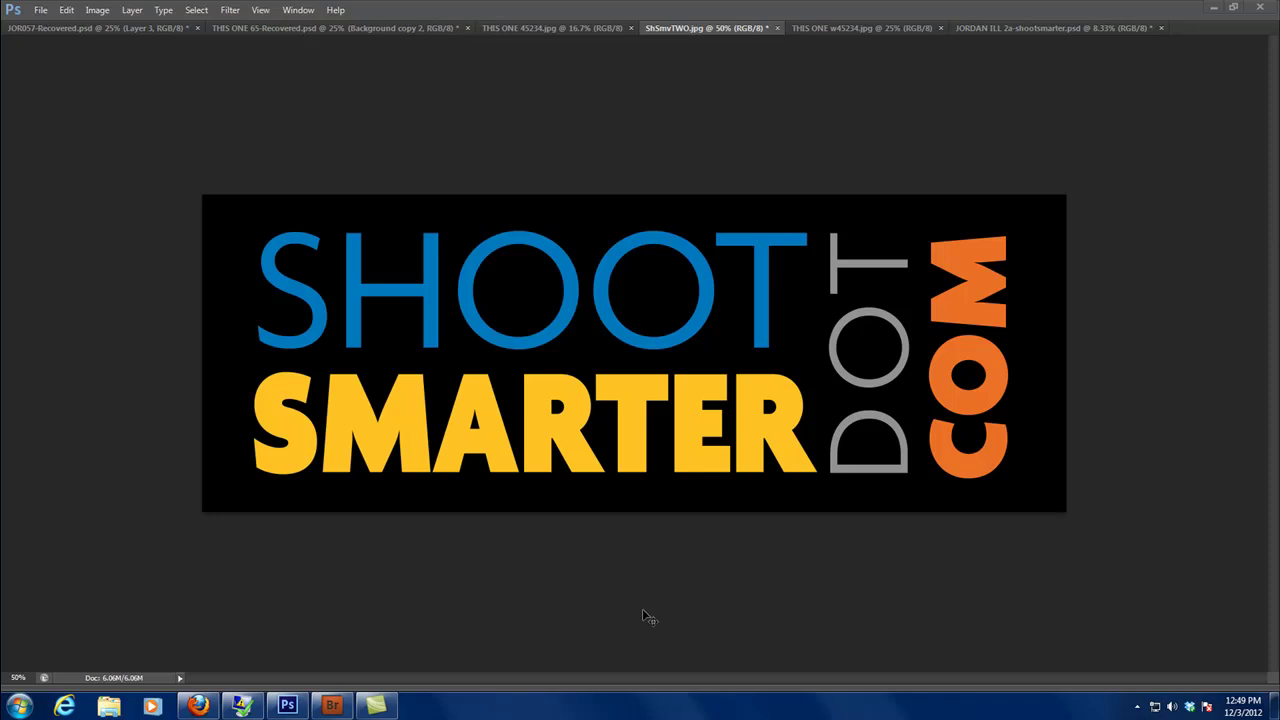
# View the water brushes banner on the Digital Photo Candy site in Firefox and return to the Photoshop artwork.
pyautogui.click(198, 706)
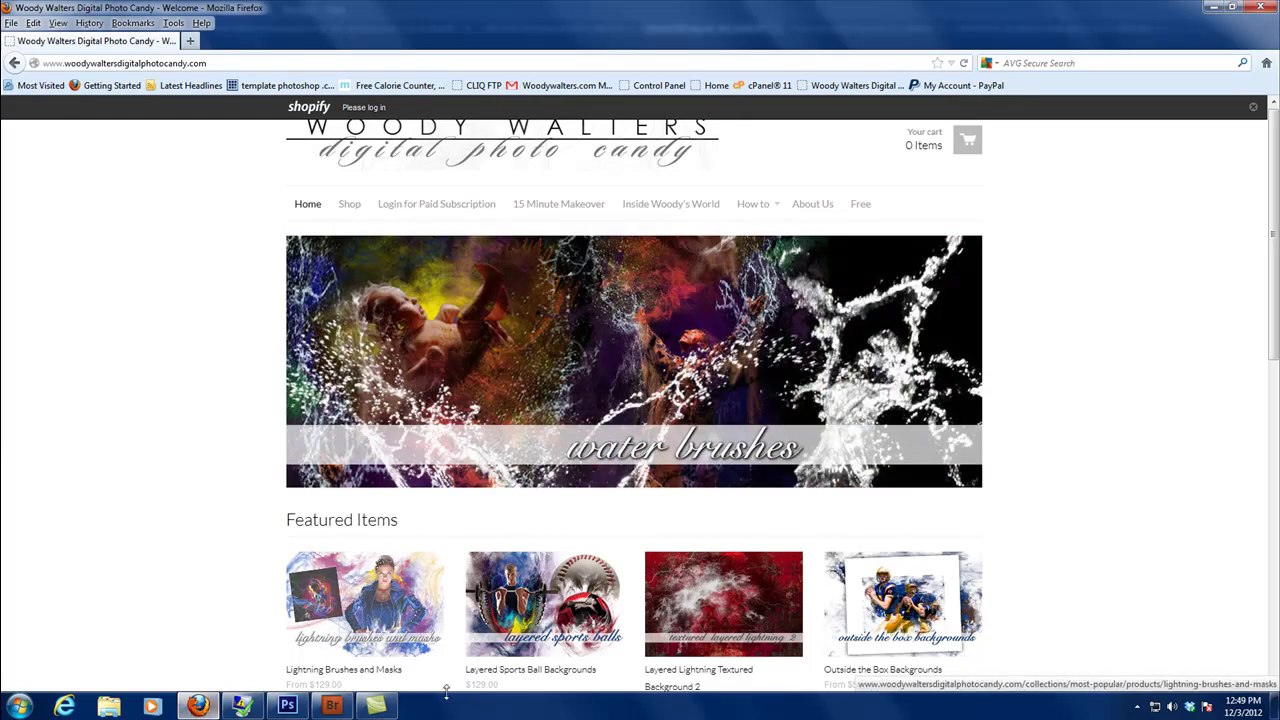
pyautogui.click(287, 706)
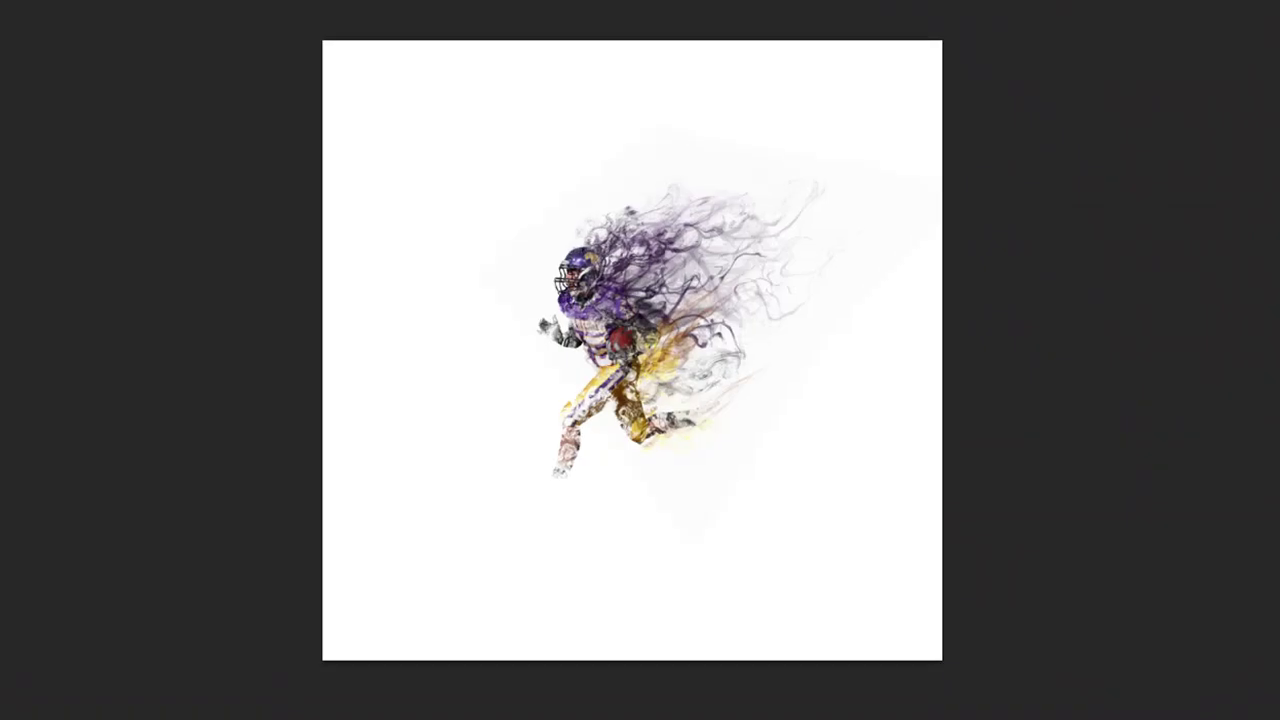
pyautogui.click(631, 348)
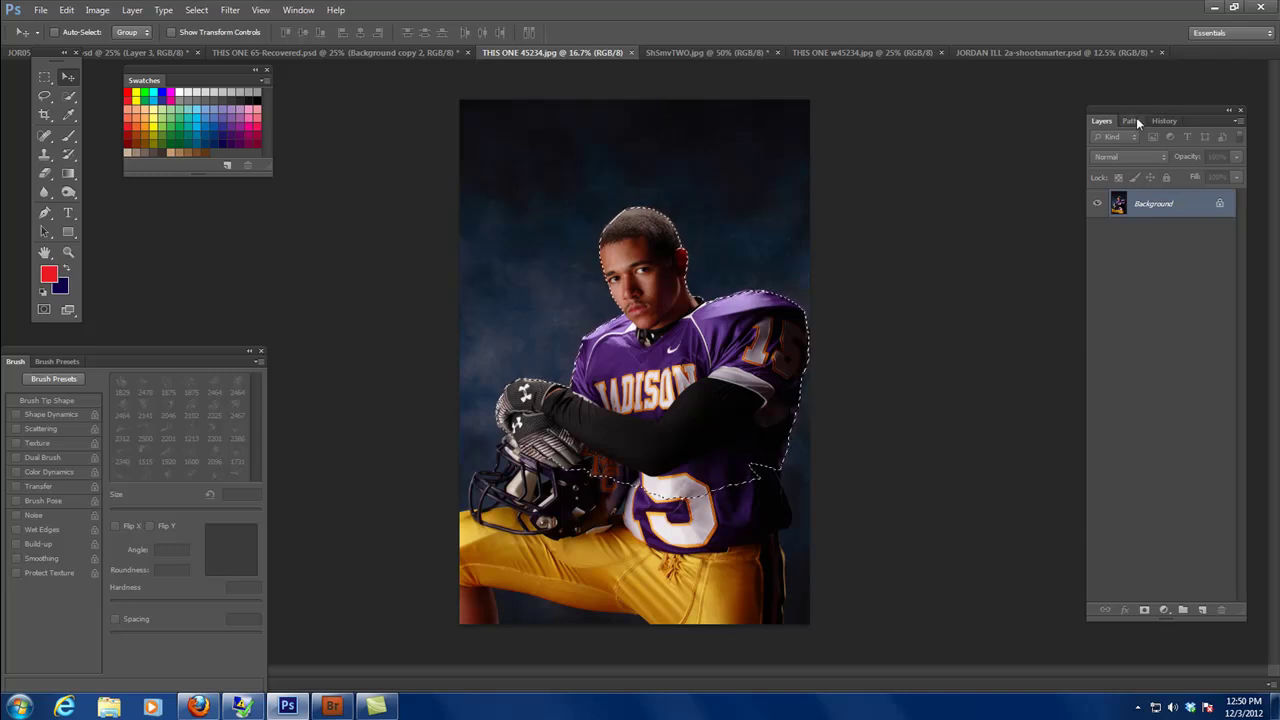
# Copy the selected football player from THIS ONE 45234.jpg and paste him into JORDAN ILL 2a-shootsmarter.psd.
pyautogui.click(1134, 119)
pyautogui.click(1130, 142)
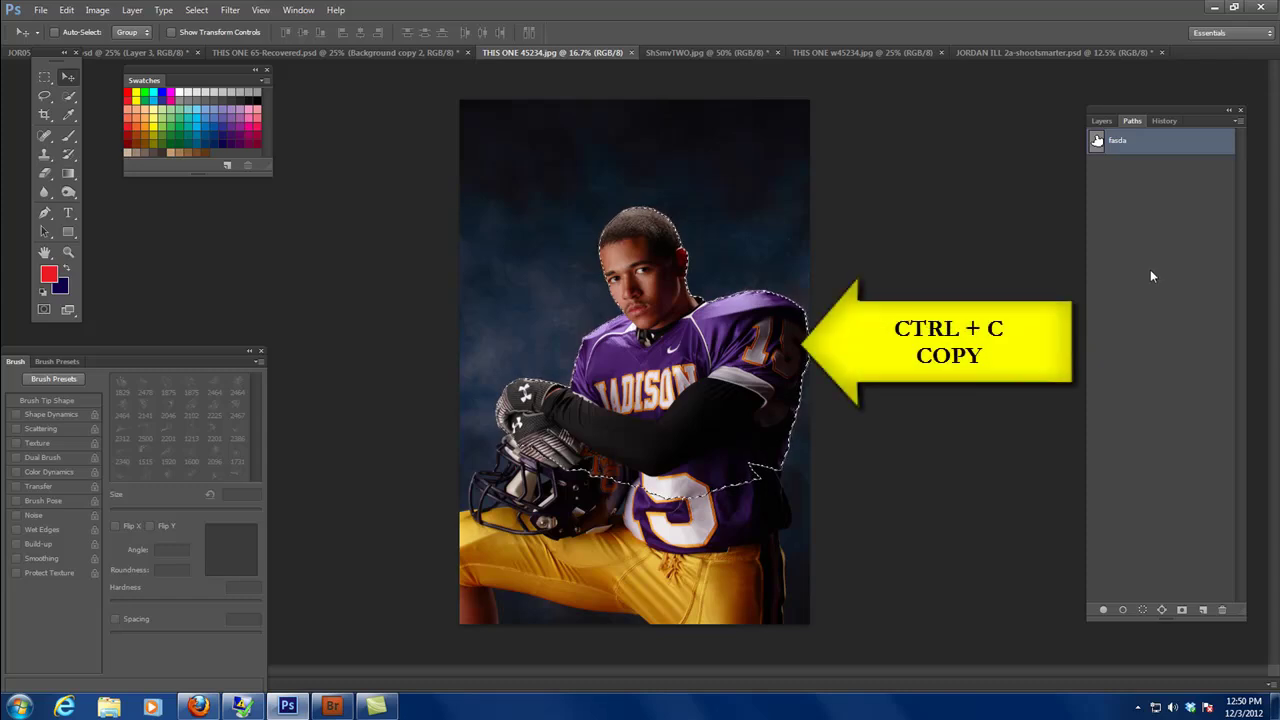
pyautogui.click(1151, 205)
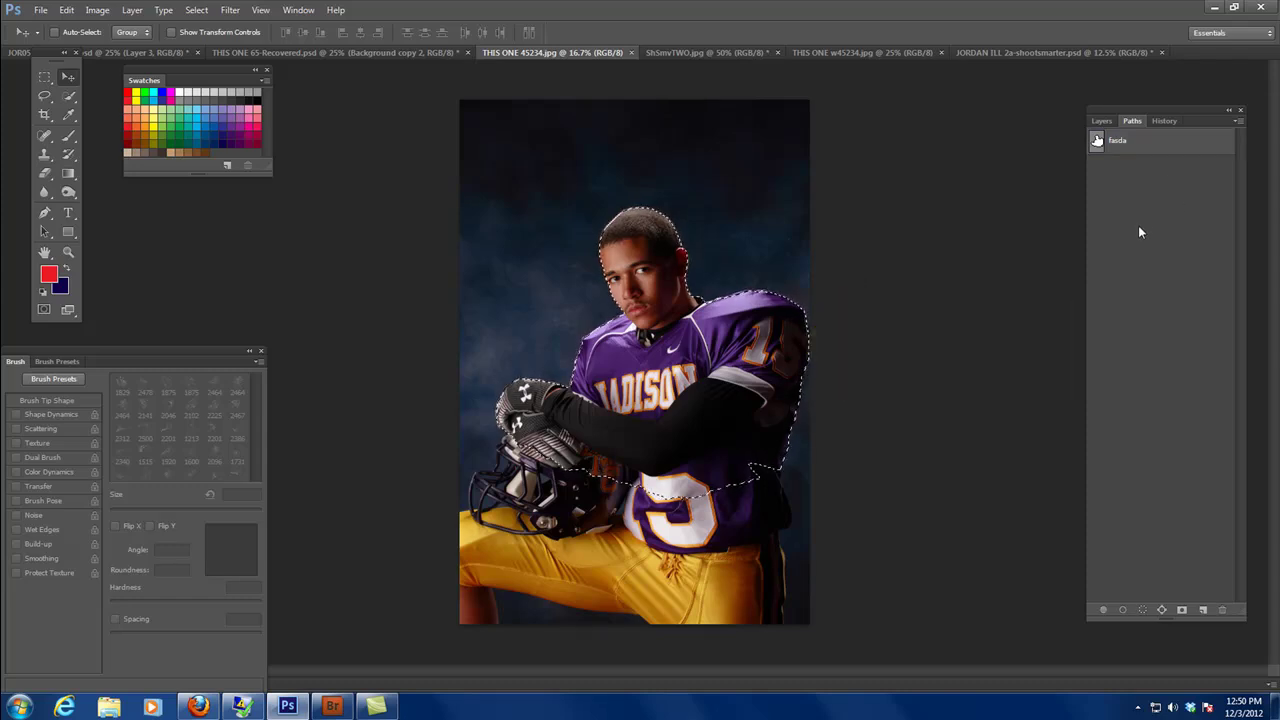
pyautogui.click(1064, 53)
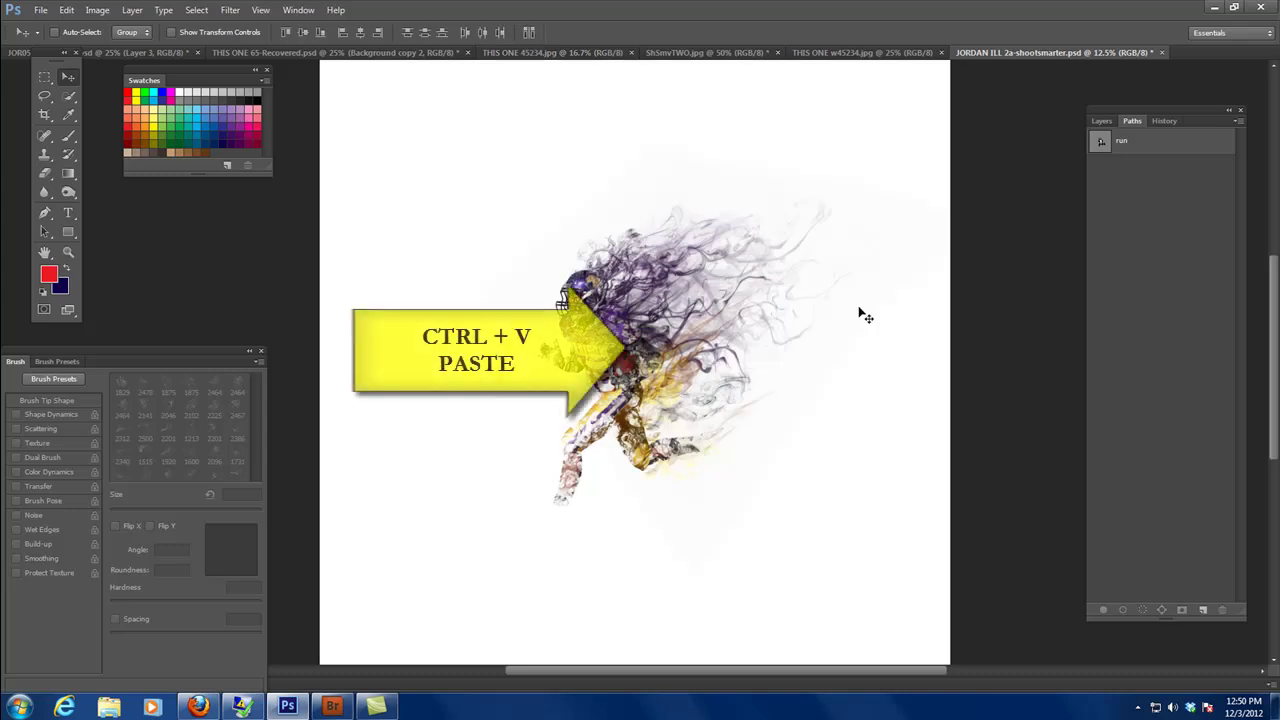
pyautogui.hotkey('ctrl', 'v')
# Scale the pasted portrait up to about 127% and position it in the upper part of the canvas, above the running player.
pyautogui.moveTo(686, 362); pyautogui.dragTo(753, 221)
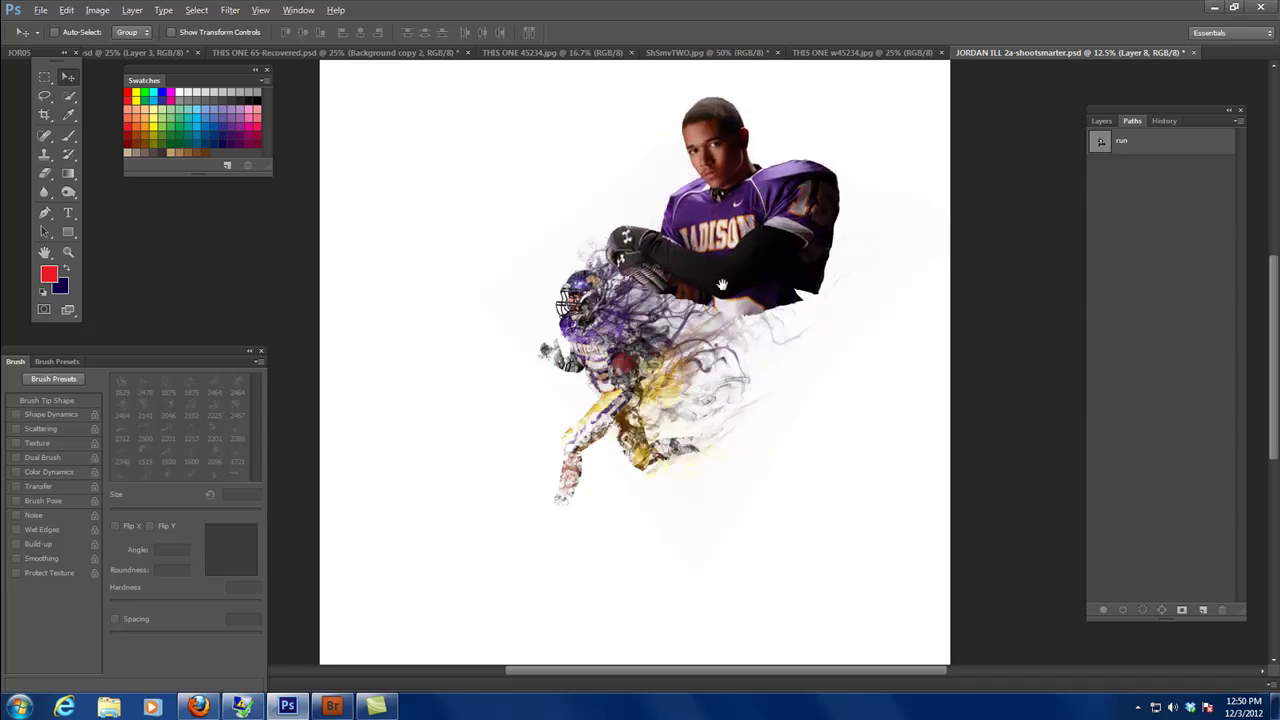
pyautogui.hotkey('ctrl', '-')
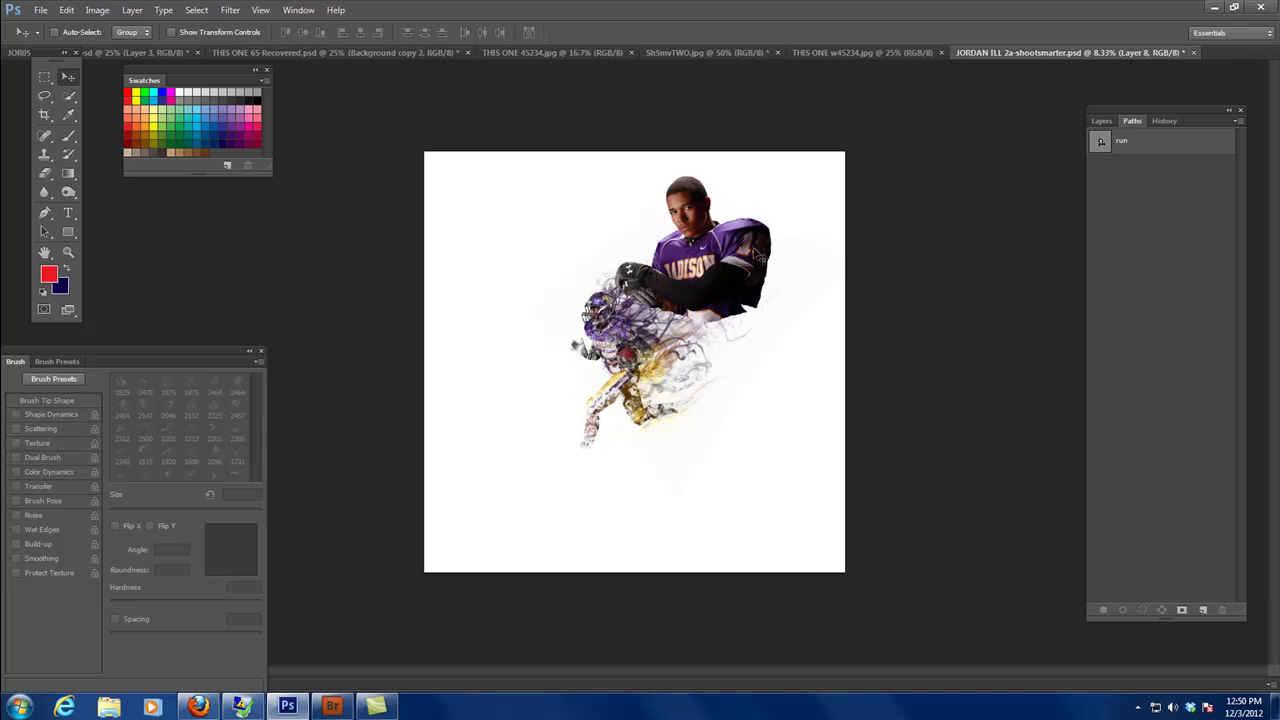
pyautogui.moveTo(731, 258); pyautogui.dragTo(695, 362)
pyautogui.hotkey('ctrl', 't')
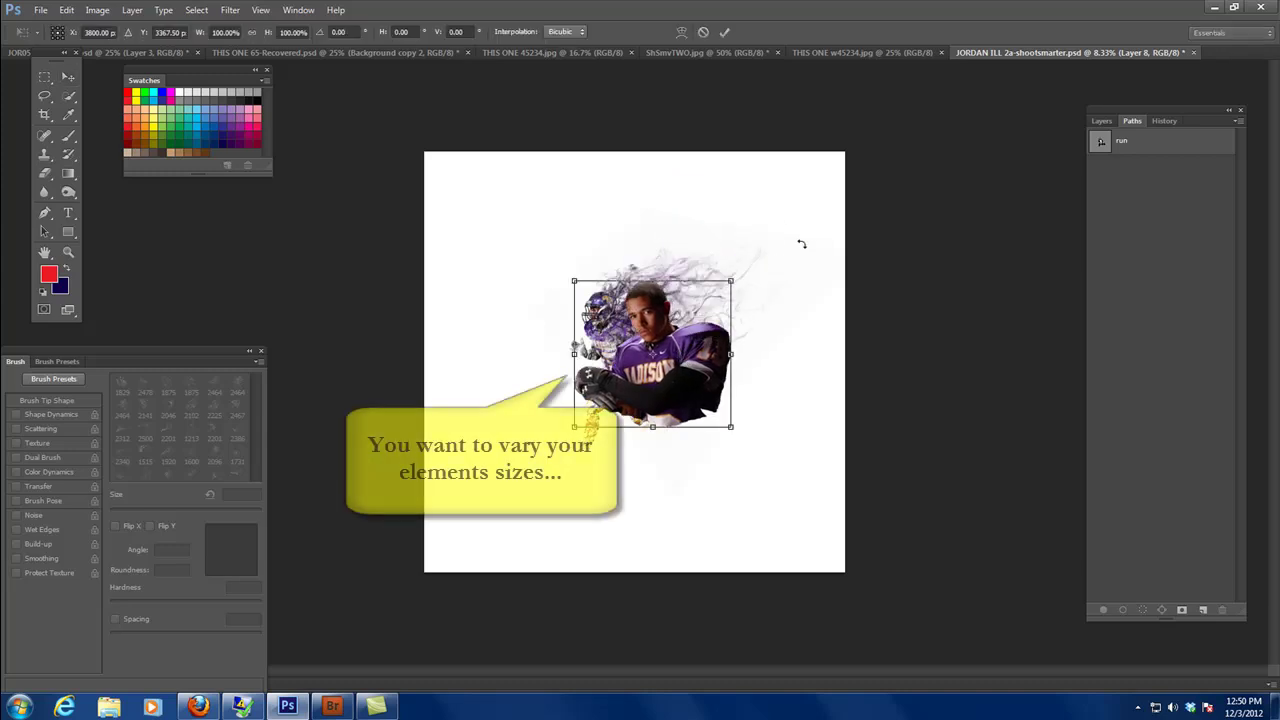
pyautogui.moveTo(731, 281); pyautogui.dragTo(774, 239)
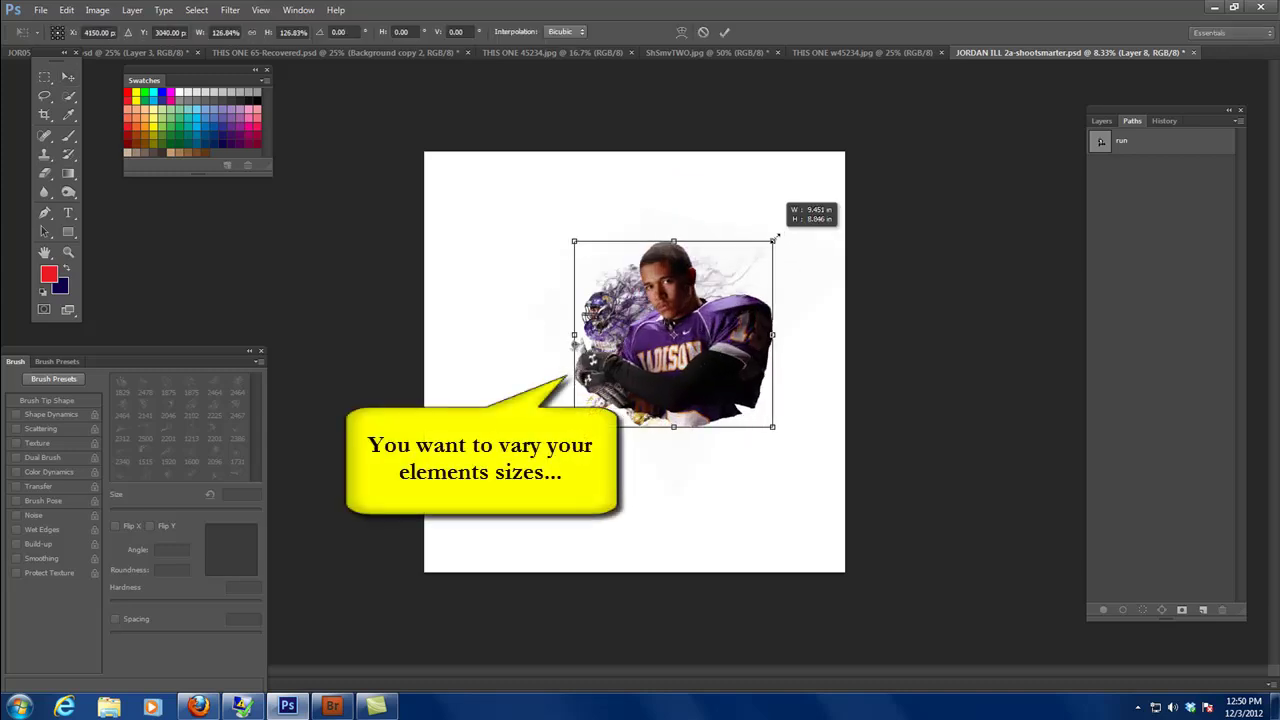
pyautogui.moveTo(740, 291); pyautogui.dragTo(739, 243)
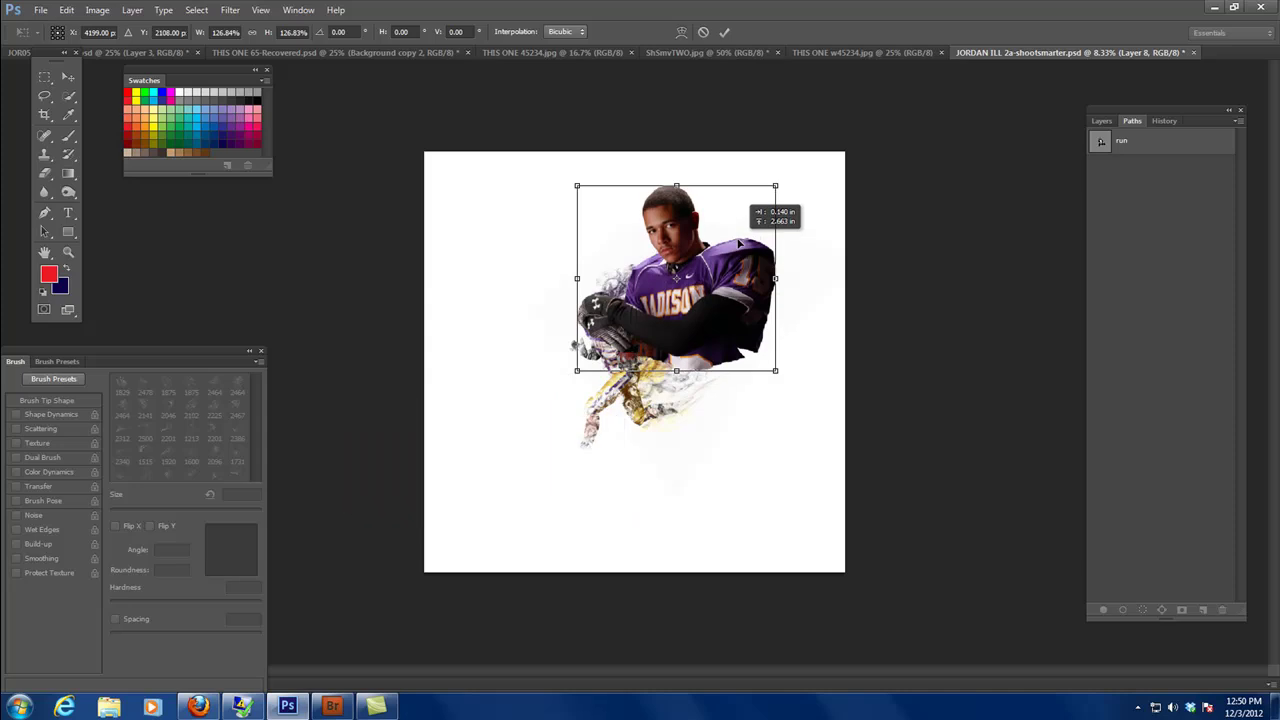
pyautogui.press('Return')
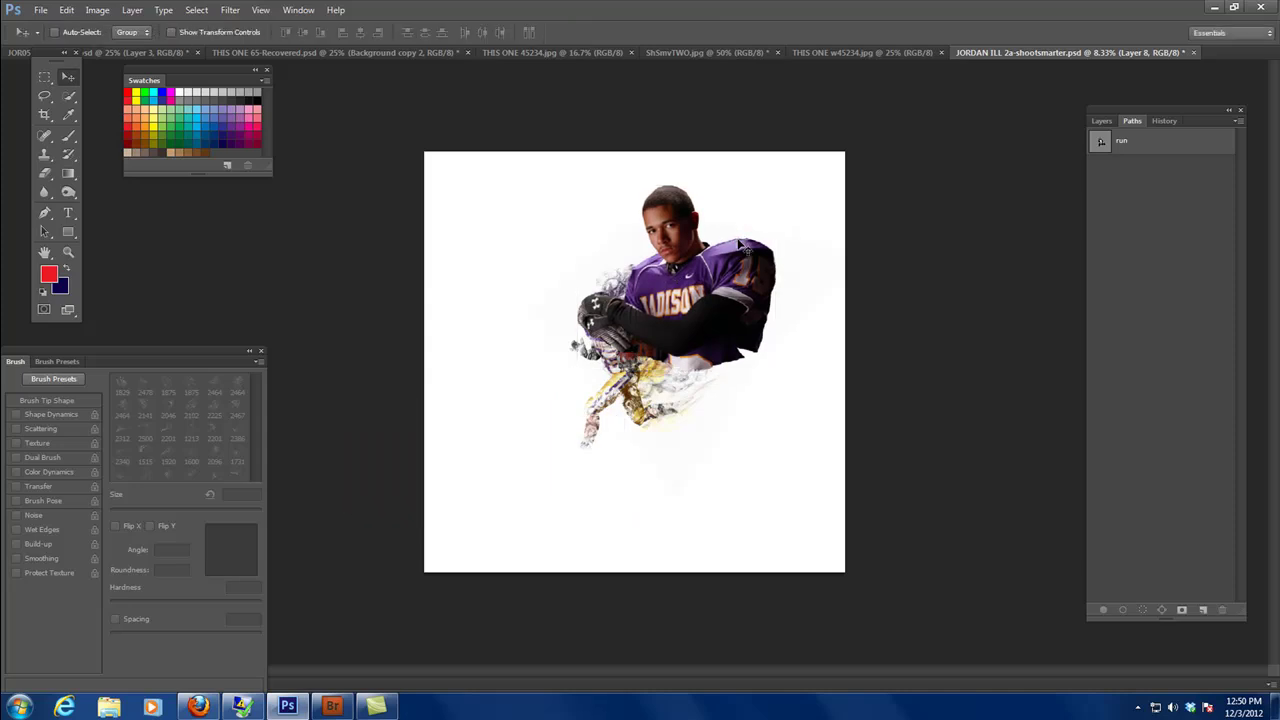
# Select Layer 2 through Layer 3, move the running player artwork below the portrait and scale it down.
pyautogui.click(1101, 121)
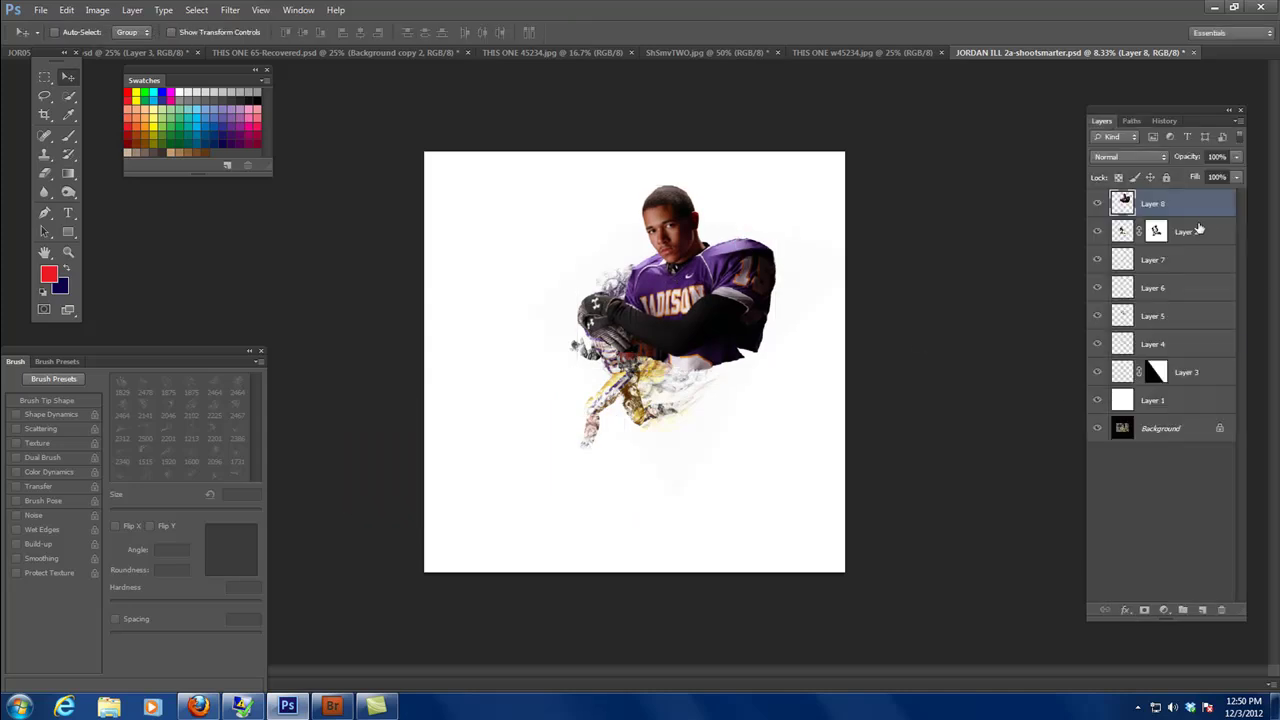
pyautogui.click(1200, 233)
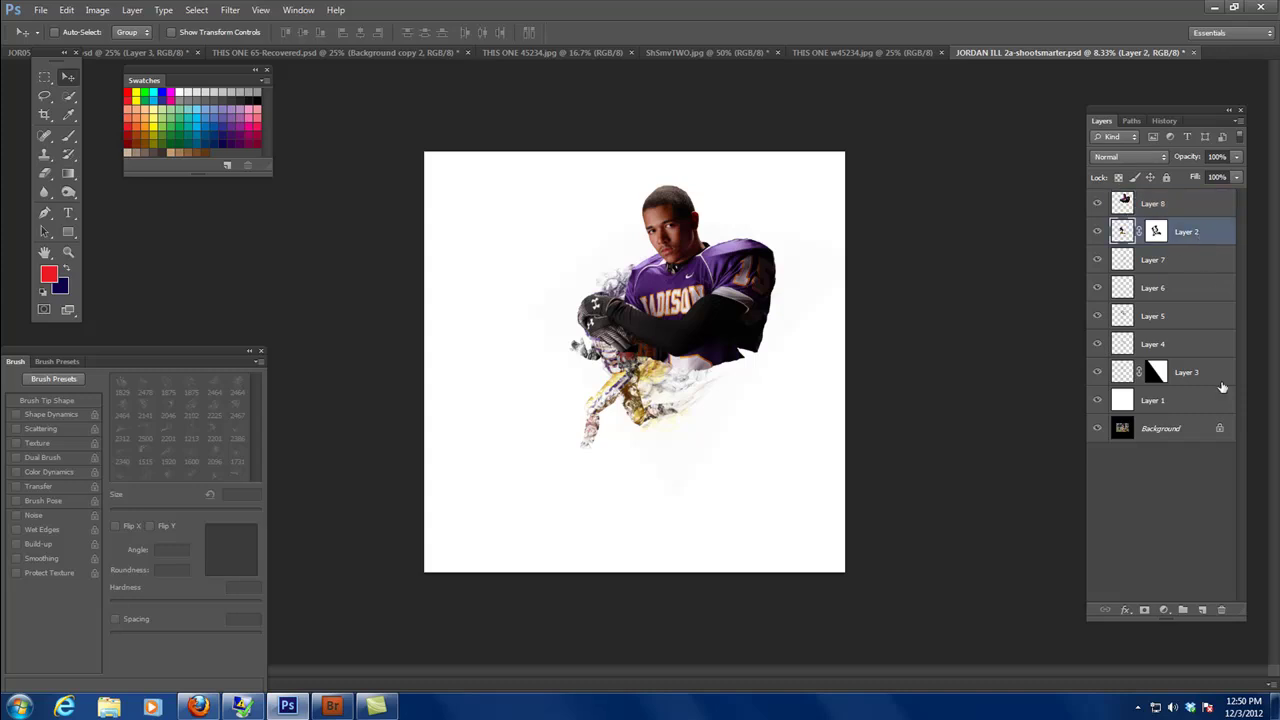
pyautogui.keyDown('shift'); pyautogui.click(1209, 374); pyautogui.keyUp('shift')
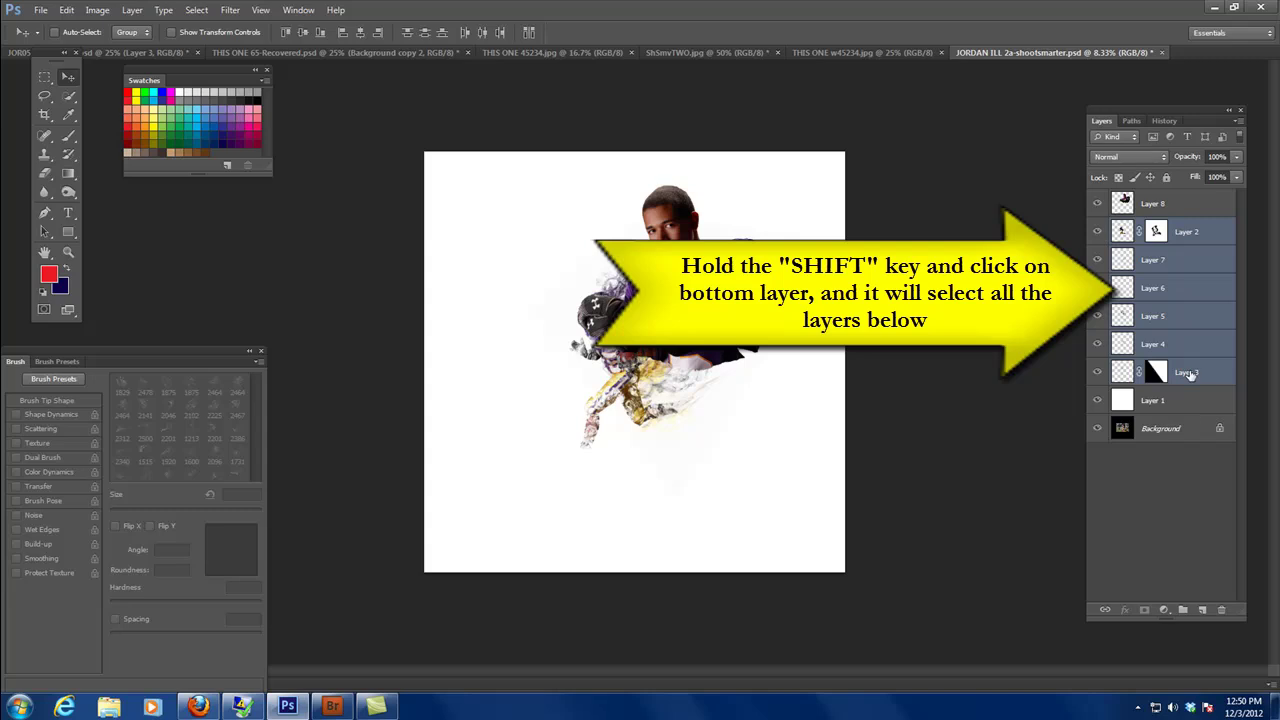
pyautogui.moveTo(621, 375); pyautogui.dragTo(606, 429)
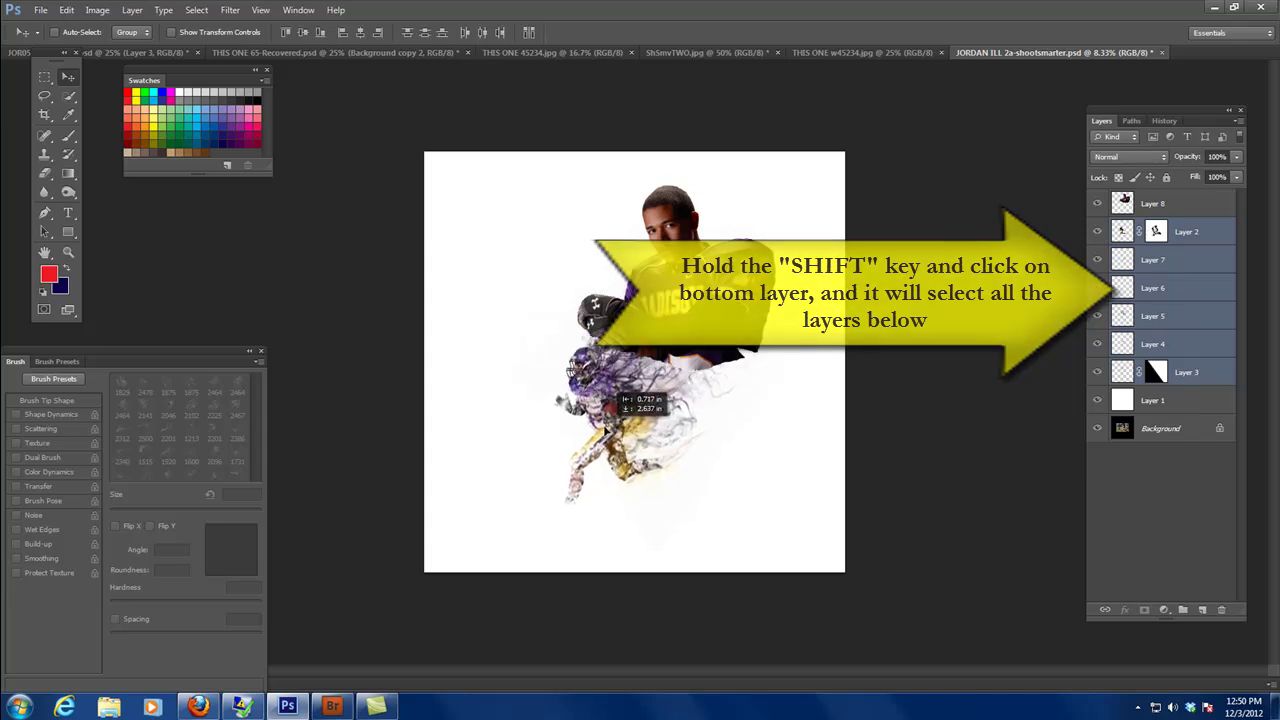
pyautogui.hotkey('ctrl', 't')
pyautogui.moveTo(828, 268); pyautogui.dragTo(771, 325)
pyautogui.moveTo(660, 429)
pyautogui.mouseDown()
pyautogui.moveTo(664, 398)
pyautogui.moveTo(650, 393)
pyautogui.moveTo(658, 412)
pyautogui.mouseUp()
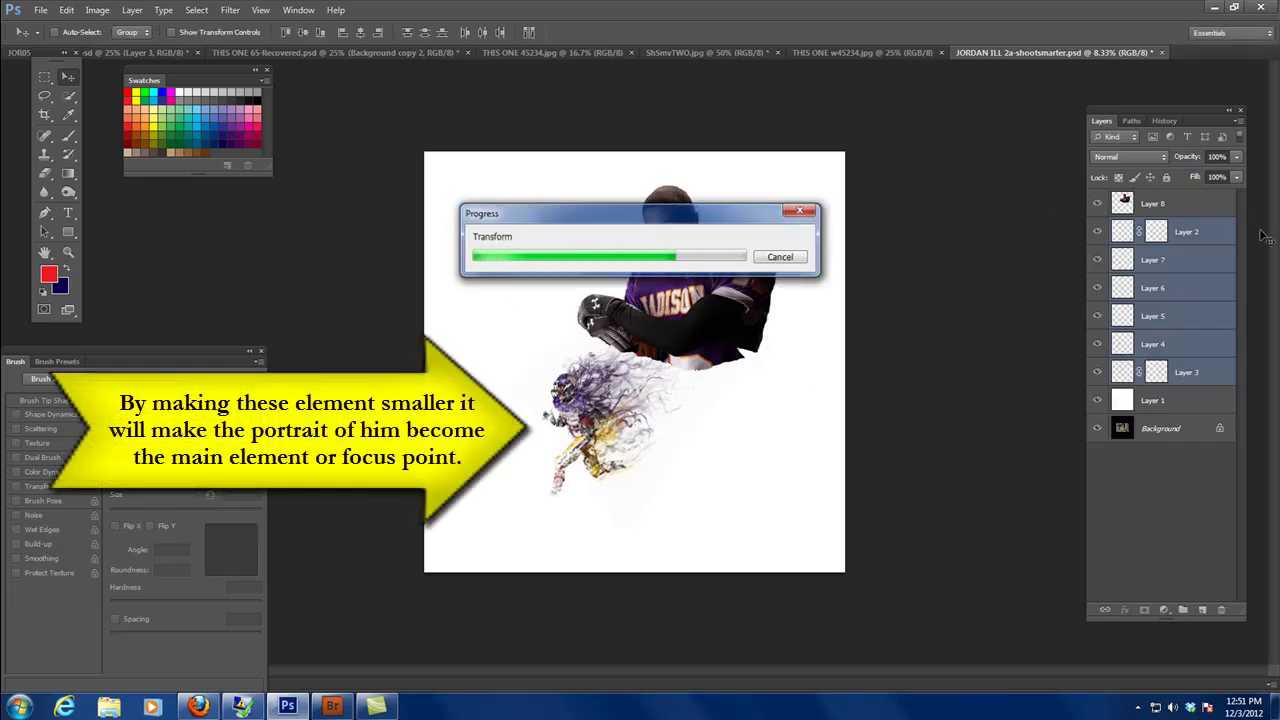
# Add a layer mask to Layer 8 and reset the colors to black foreground and white background.
pyautogui.click(1178, 204)
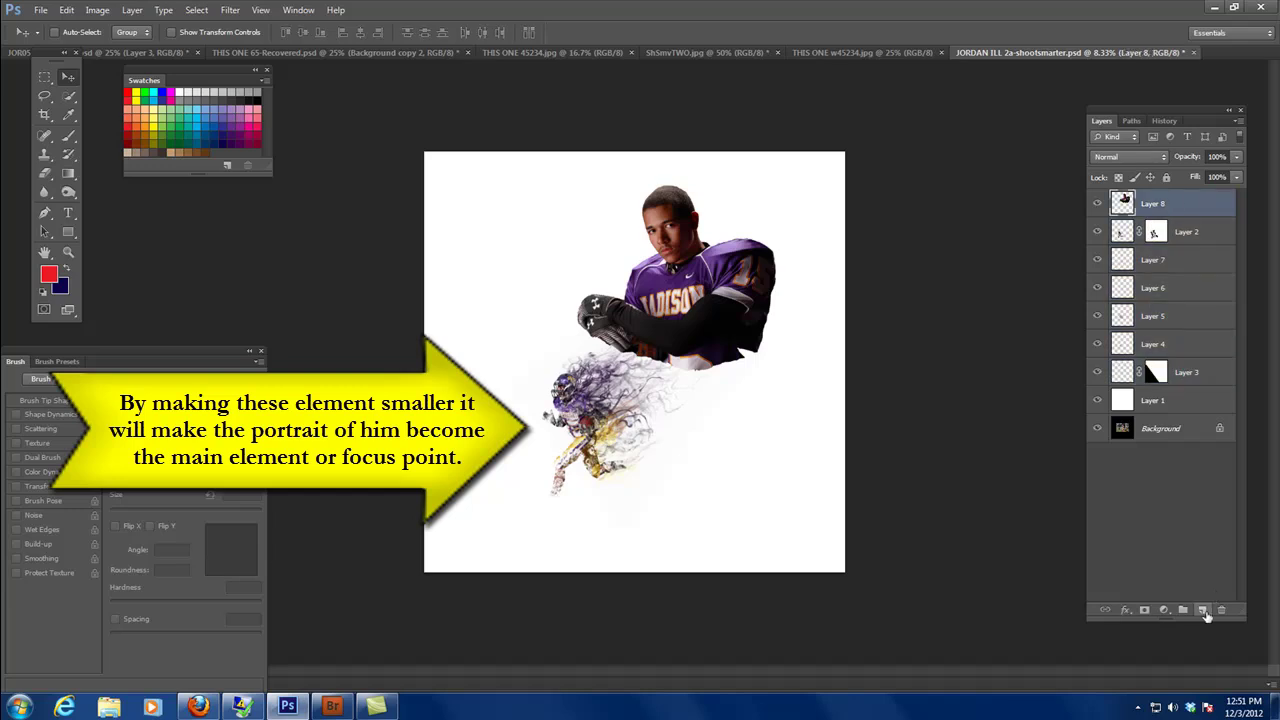
pyautogui.click(1145, 610)
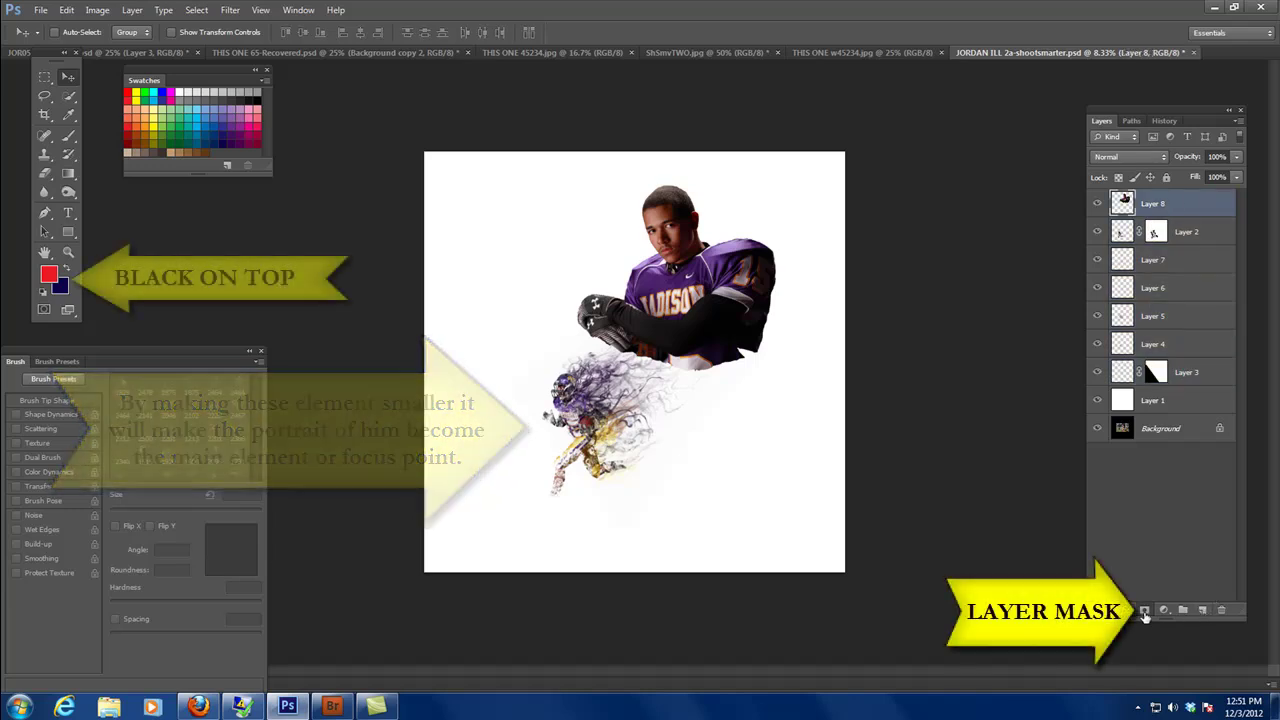
pyautogui.press('d')
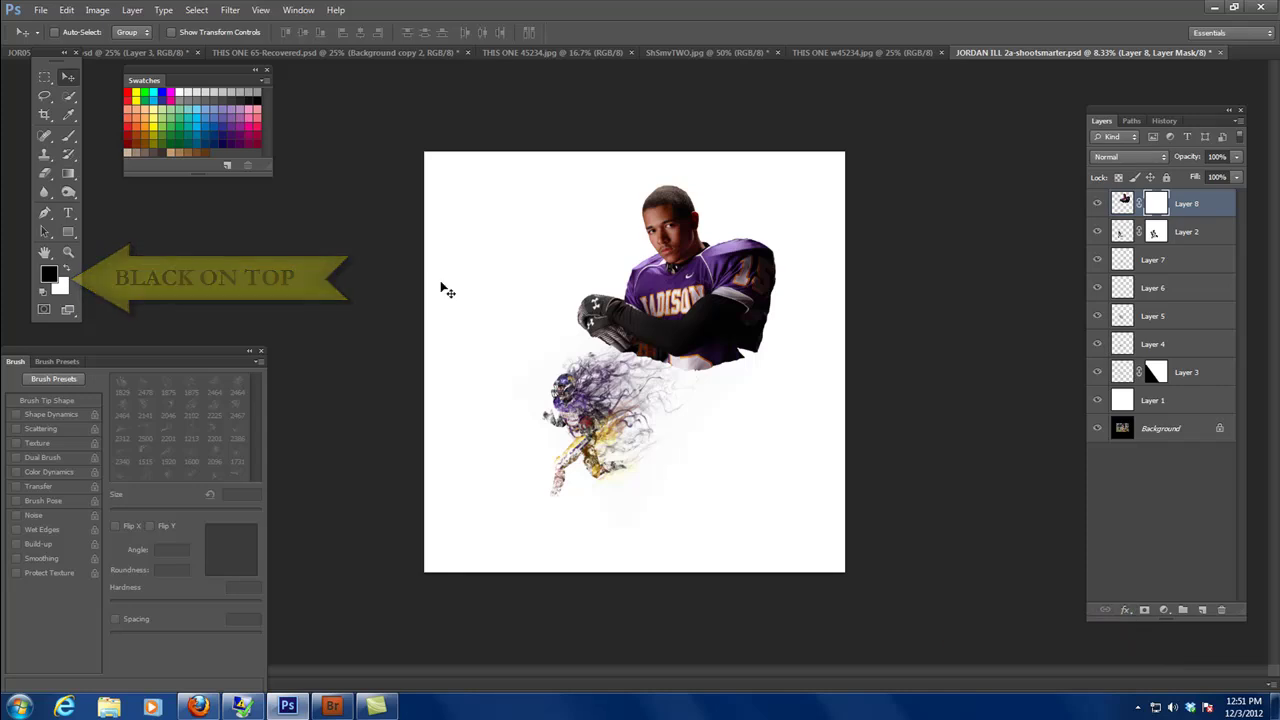
# Paint black over the whole portrait on Layer 8's mask with a soft round brush at 1900 px to hide it.
pyautogui.press('b')
pyautogui.rightClick(668, 284)
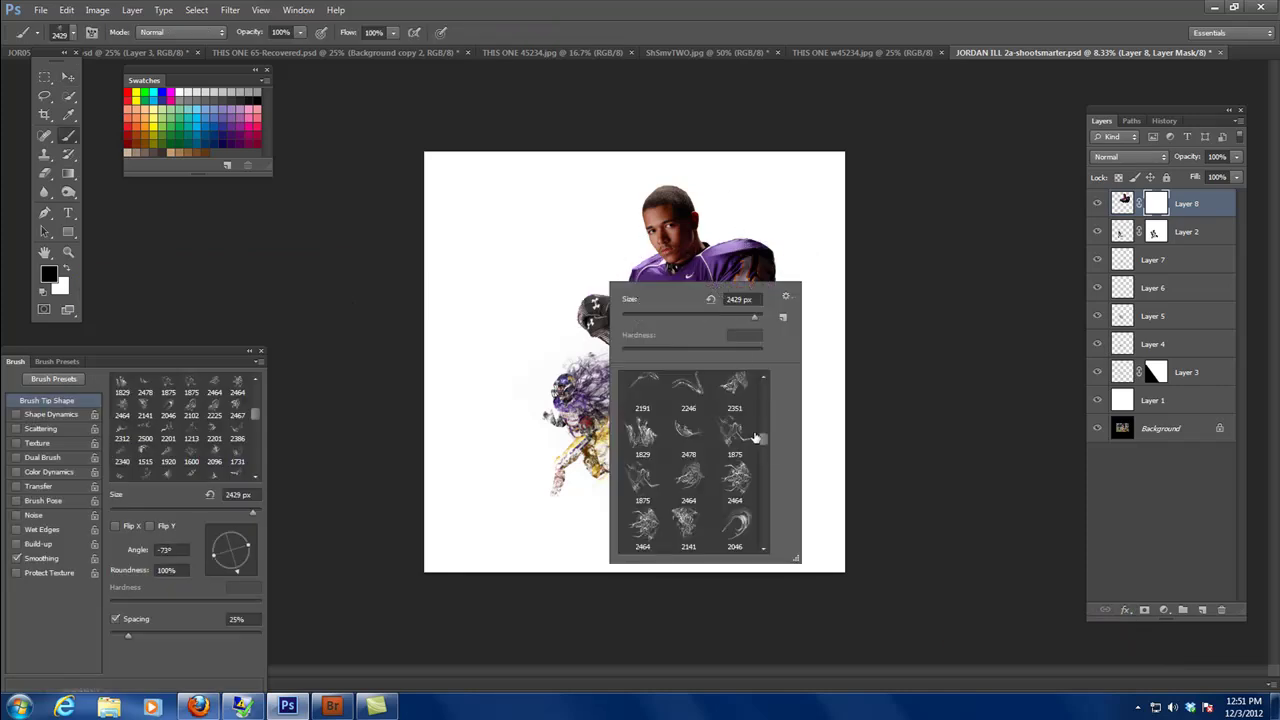
pyautogui.moveTo(760, 440); pyautogui.dragTo(765, 382)
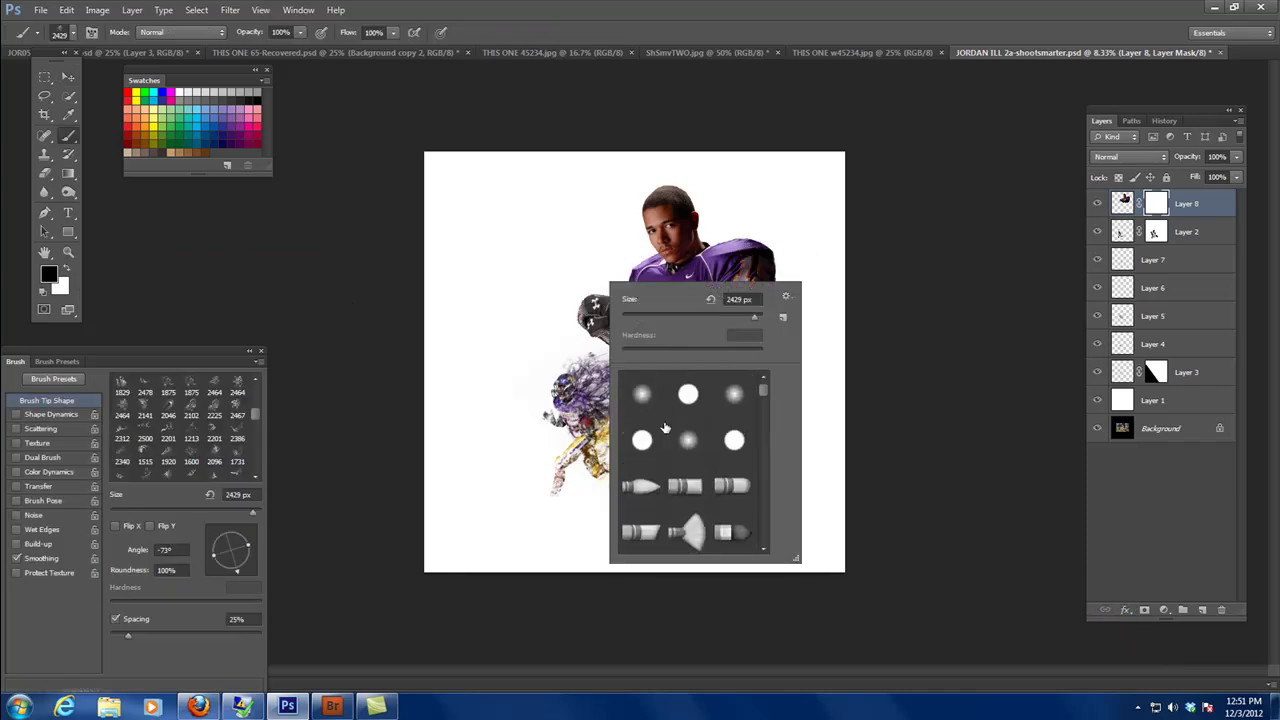
pyautogui.click(638, 392)
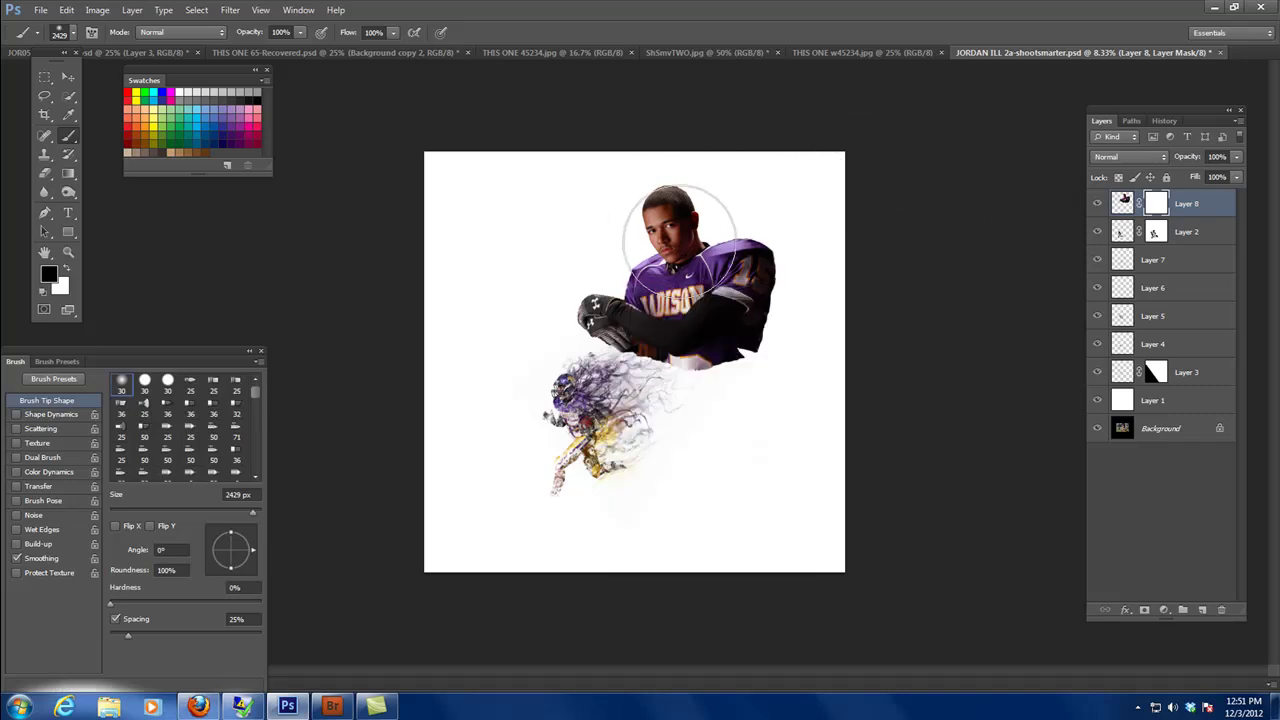
pyautogui.press('[')
pyautogui.press('[')
pyautogui.press('[')
pyautogui.moveTo(668, 215)
pyautogui.mouseDown()
pyautogui.moveTo(674, 253)
pyautogui.moveTo(670, 220)
pyautogui.moveTo(680, 229)
pyautogui.moveTo(665, 216)
pyautogui.moveTo(676, 197)
pyautogui.moveTo(660, 232)
pyautogui.moveTo(673, 260)
pyautogui.moveTo(541, 319)
pyautogui.moveTo(593, 351)
pyautogui.moveTo(804, 347)
pyautogui.moveTo(783, 308)
pyautogui.moveTo(726, 265)
pyautogui.moveTo(734, 292)
pyautogui.moveTo(680, 366)
pyautogui.mouseUp()
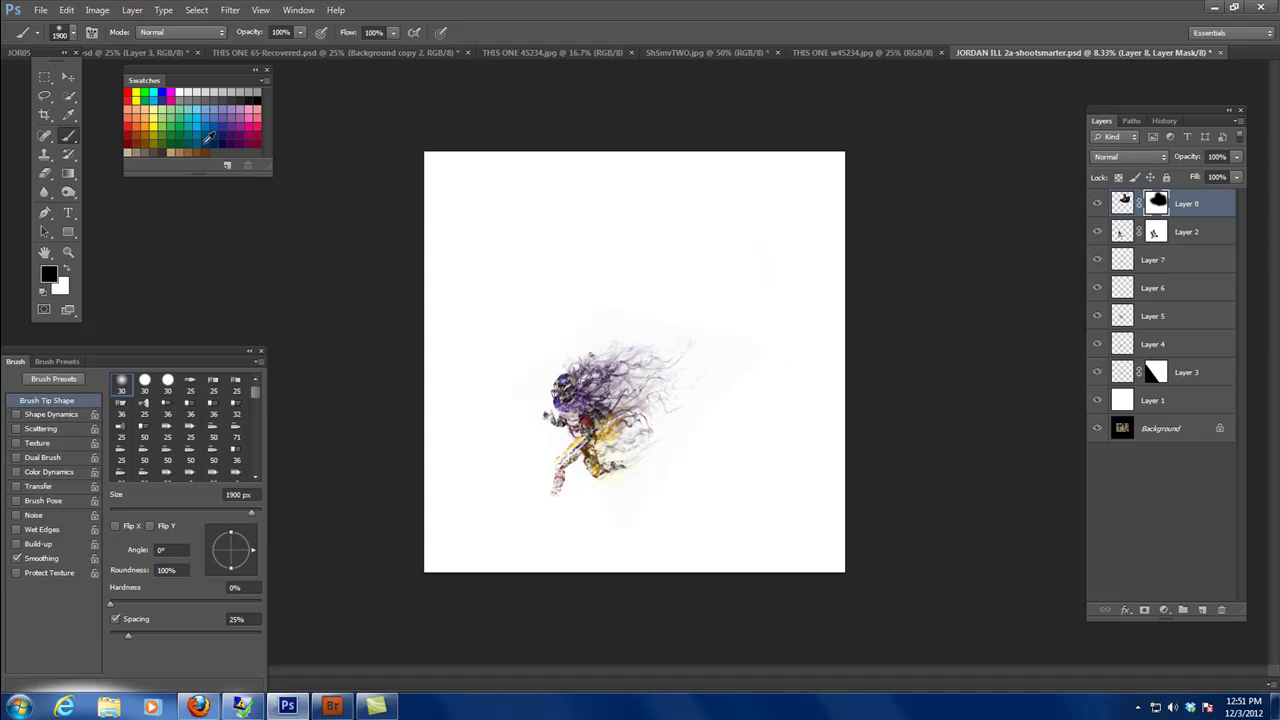
# Choose the 2080 smoke brush tip, set it to 2000 px and stamp white on Layer 8's mask over the face.
pyautogui.rightClick(650, 410)
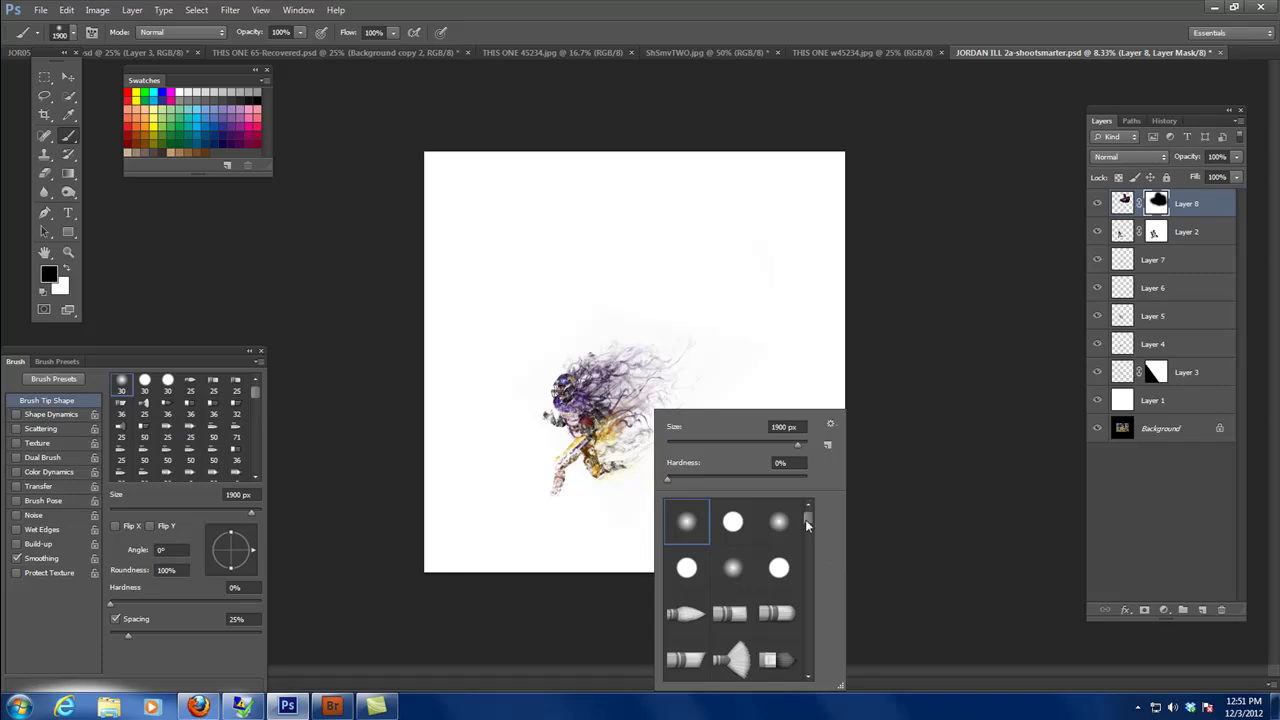
pyautogui.moveTo(807, 521); pyautogui.dragTo(813, 567)
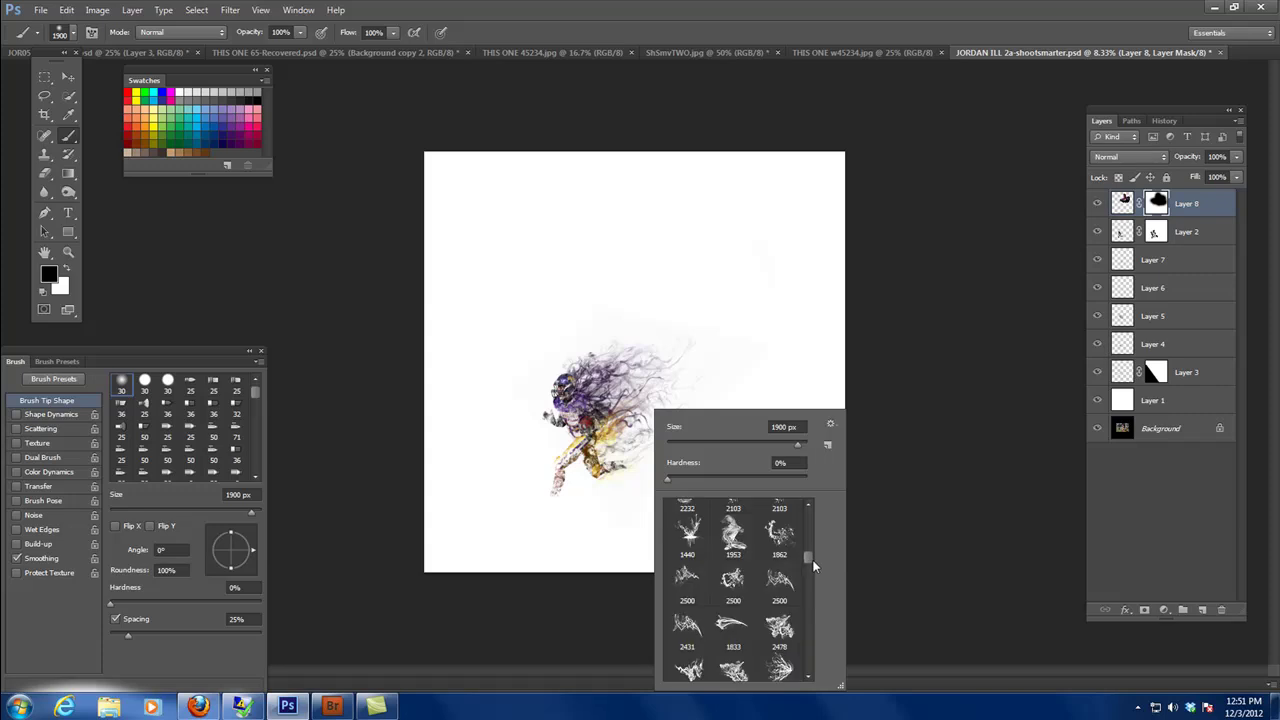
pyautogui.moveTo(807, 564); pyautogui.dragTo(812, 587)
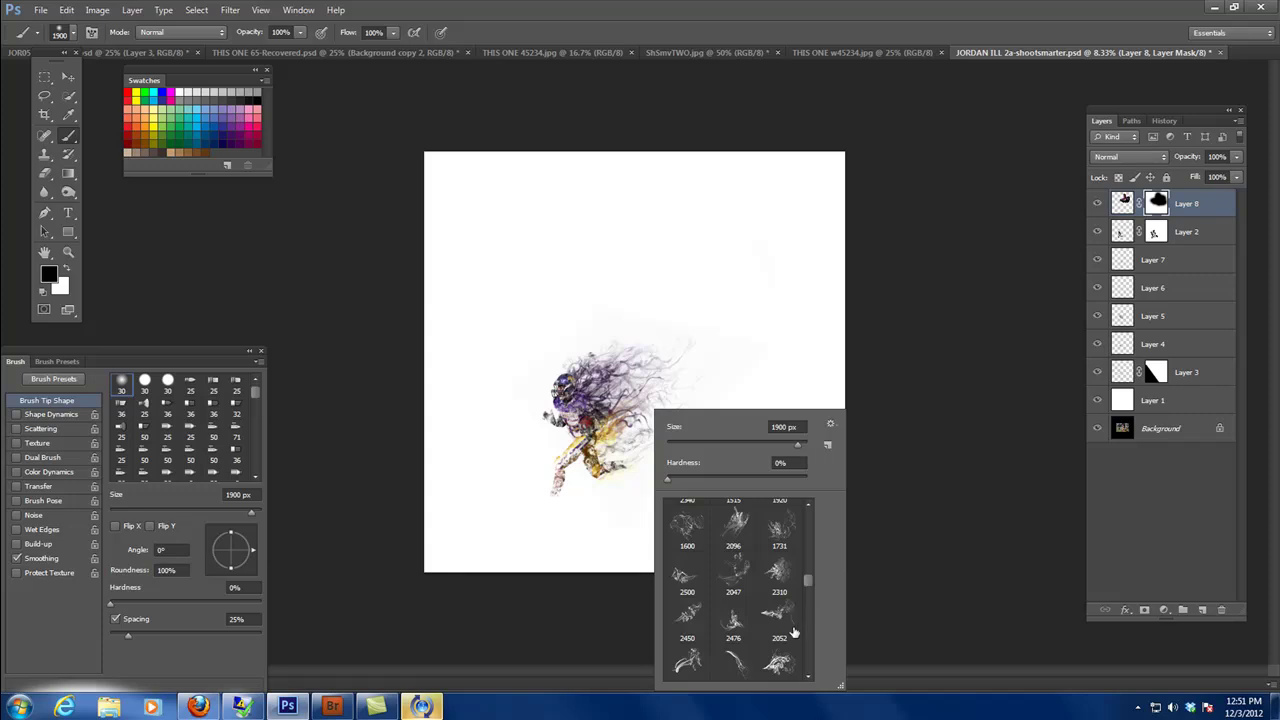
pyautogui.click(779, 663)
pyautogui.click(958, 346)
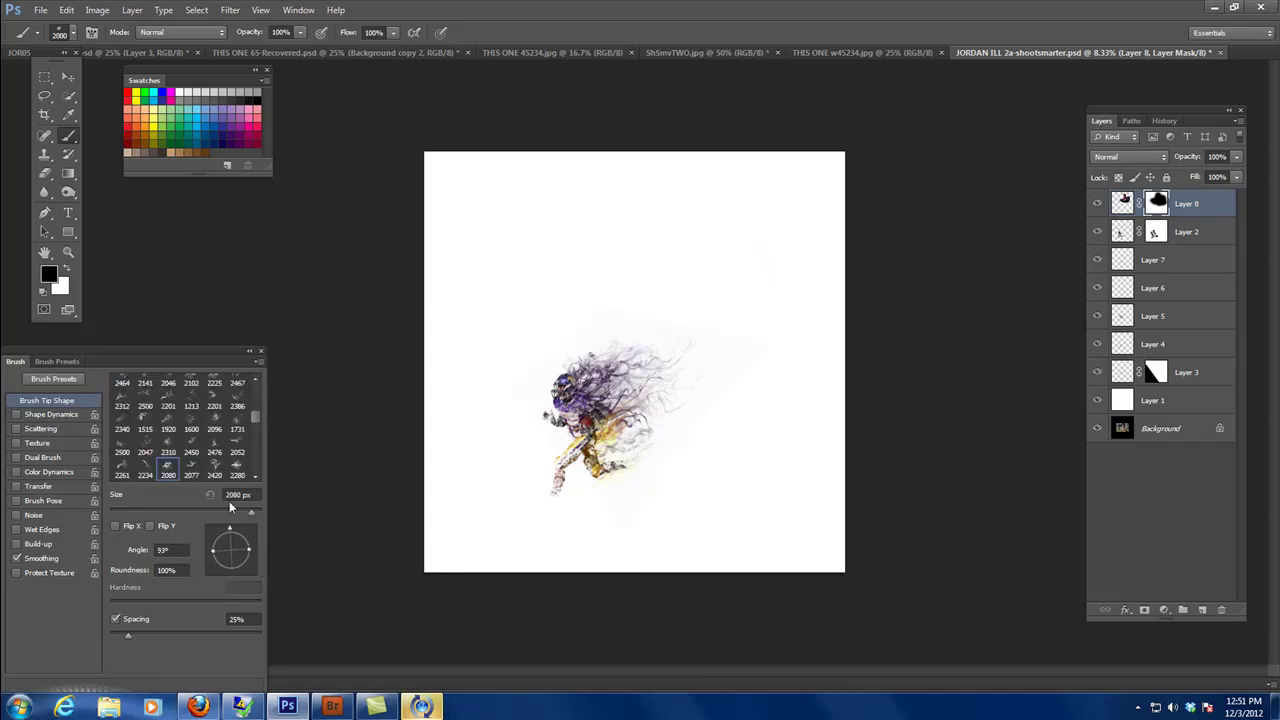
pyautogui.press('[')
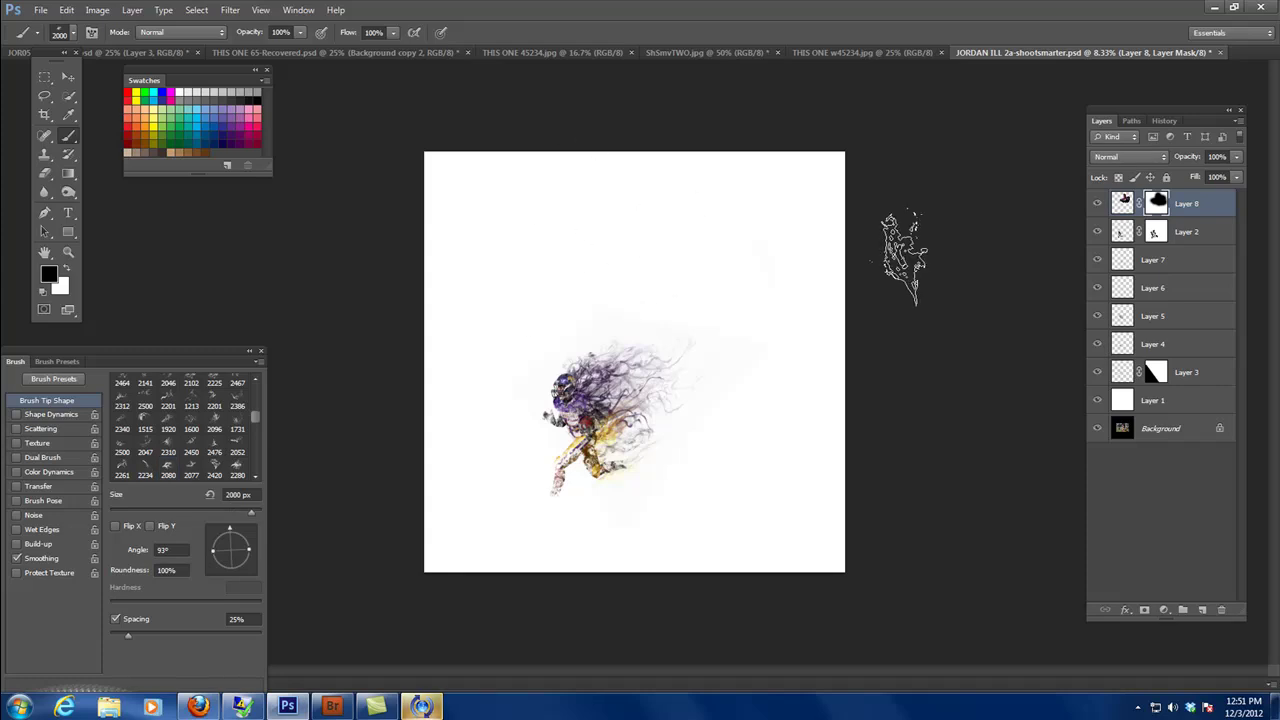
pyautogui.press('x')
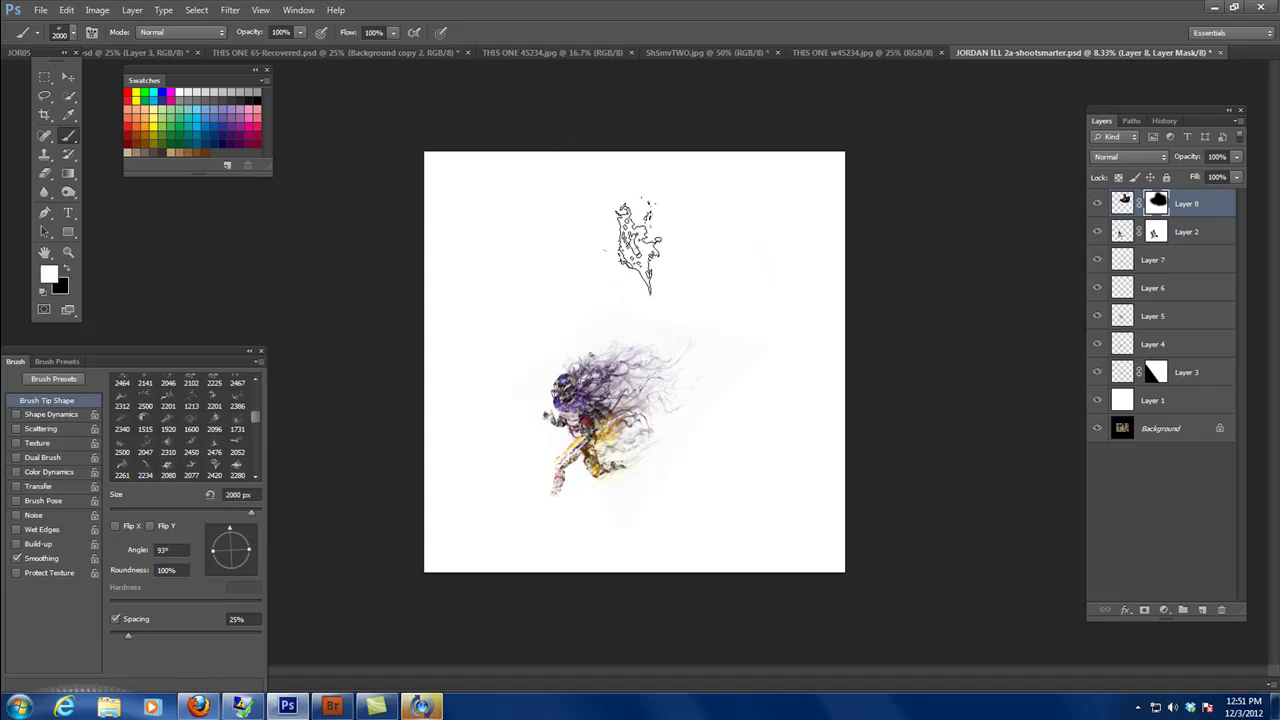
pyautogui.click(652, 245)
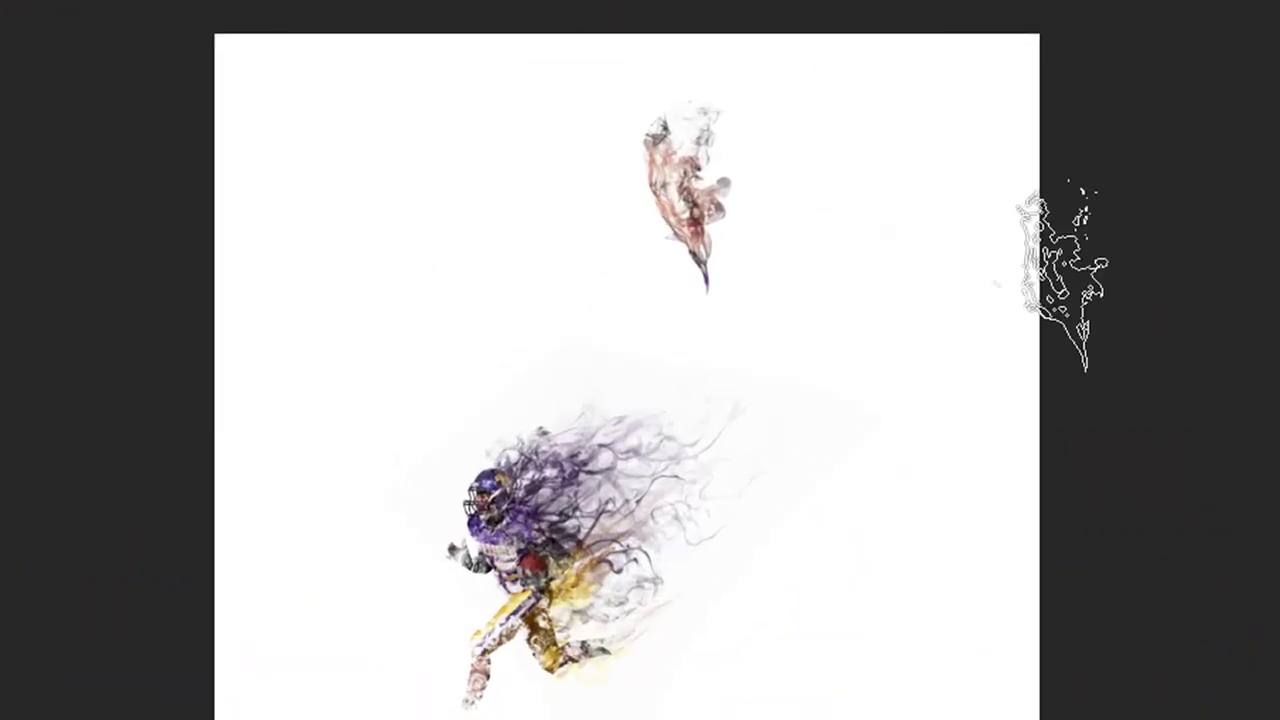
# Shrink the smoke brush and paint white over the face on Layer 8's mask to reveal the facial features.
pyautogui.press('z')
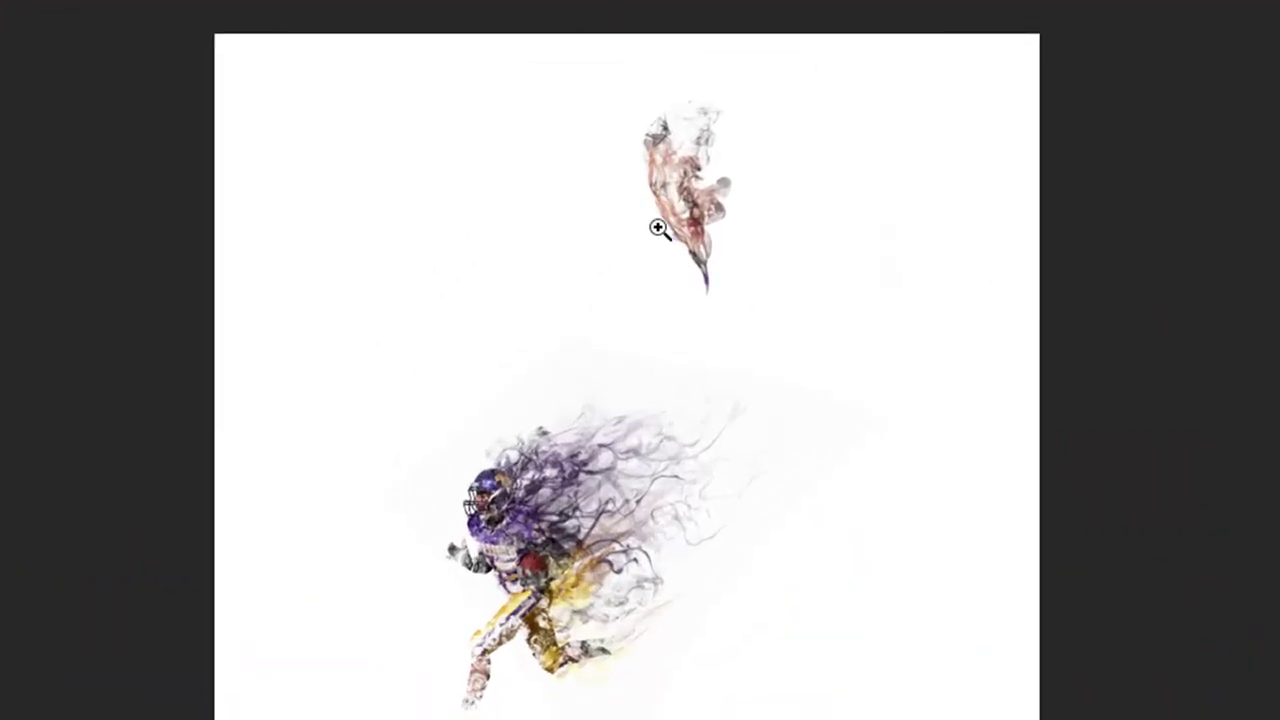
pyautogui.click(655, 231)
pyautogui.click(663, 224)
pyautogui.press('b')
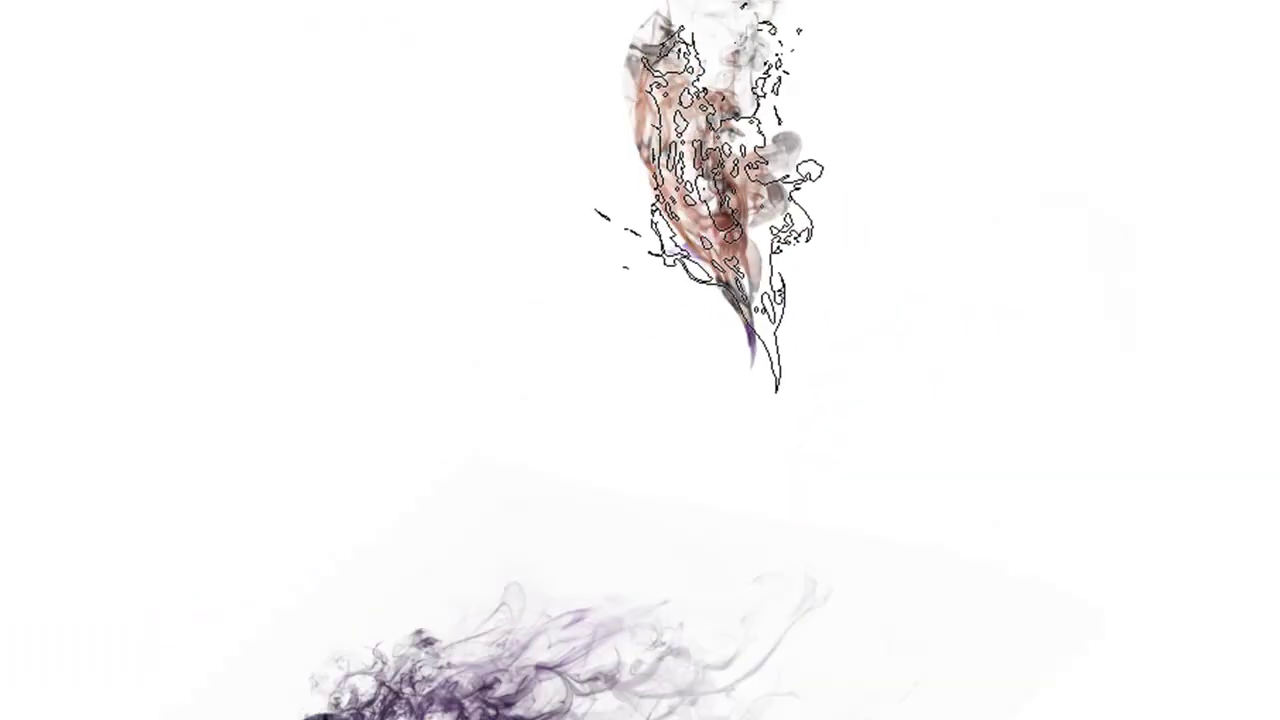
pyautogui.press('[')
pyautogui.press('[')
pyautogui.press('[')
pyautogui.press('[')
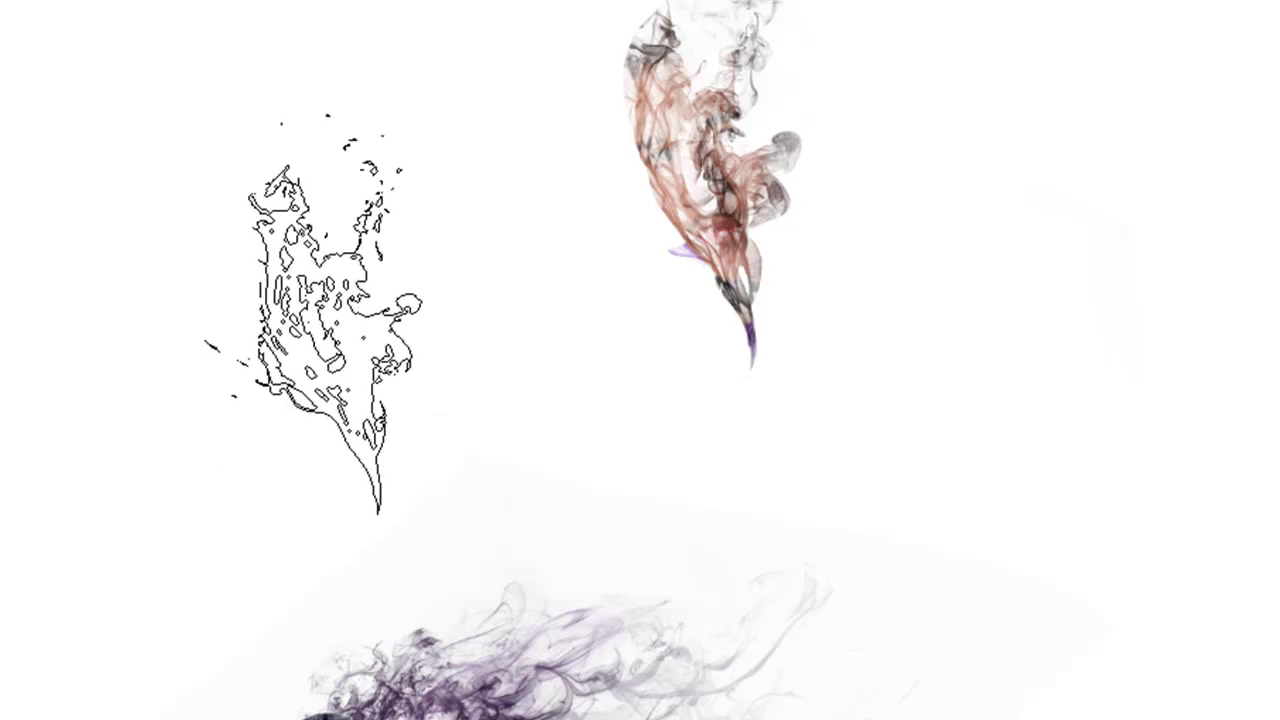
pyautogui.press('[')
pyautogui.press('[')
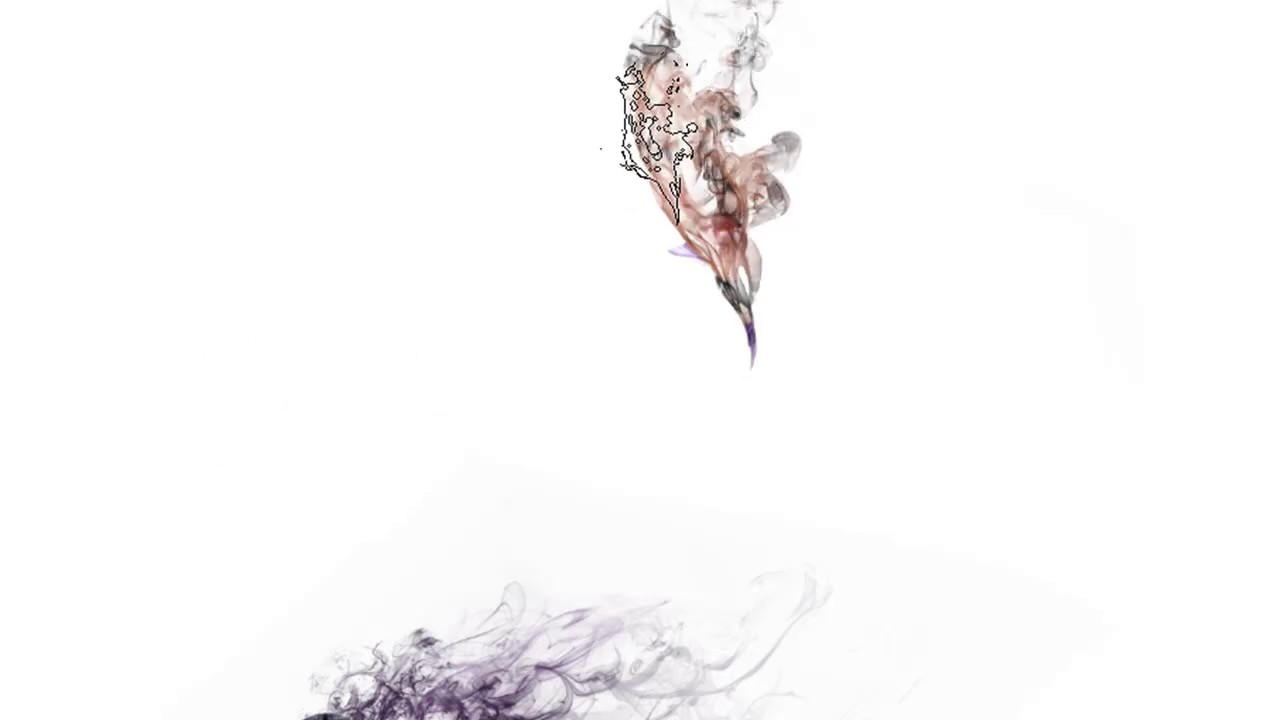
pyautogui.moveTo(655, 120)
pyautogui.mouseDown()
pyautogui.moveTo(675, 200)
pyautogui.moveTo(677, 158)
pyautogui.moveTo(702, 178)
pyautogui.moveTo(680, 208)
pyautogui.moveTo(707, 202)
pyautogui.moveTo(715, 245)
pyautogui.moveTo(710, 220)
pyautogui.moveTo(695, 228)
pyautogui.moveTo(755, 188)
pyautogui.moveTo(732, 232)
pyautogui.moveTo(718, 138)
pyautogui.mouseUp()
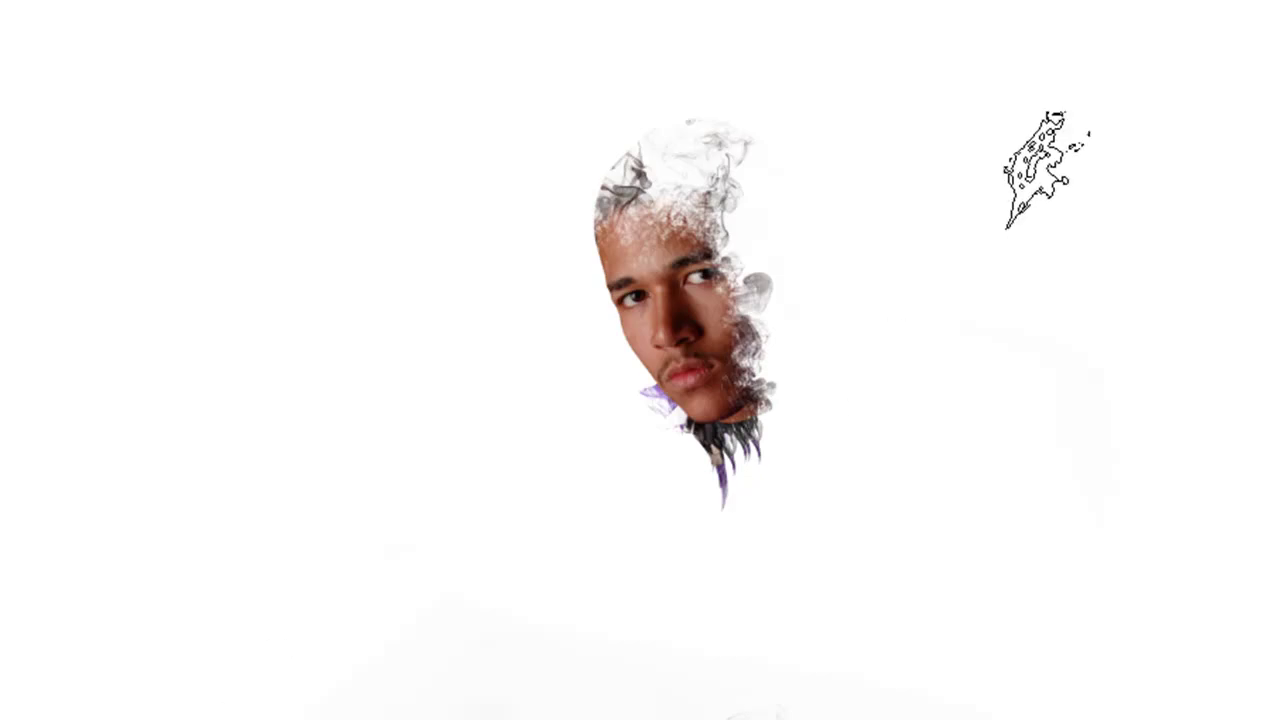
# Stamp smoke on Layer 8's mask over the hair and cheek on the head's shaded side, undoing the last stamp.
pyautogui.click(745, 290)
pyautogui.click(745, 288)
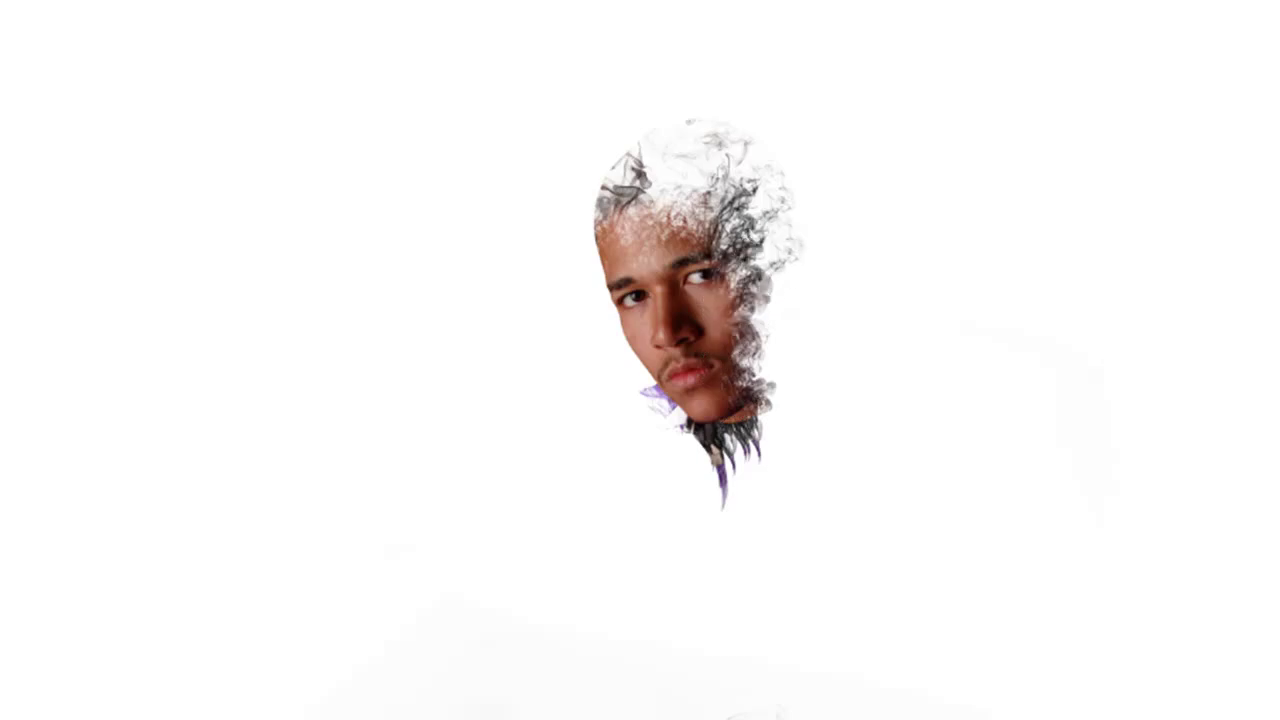
pyautogui.click(735, 368)
pyautogui.click(732, 380)
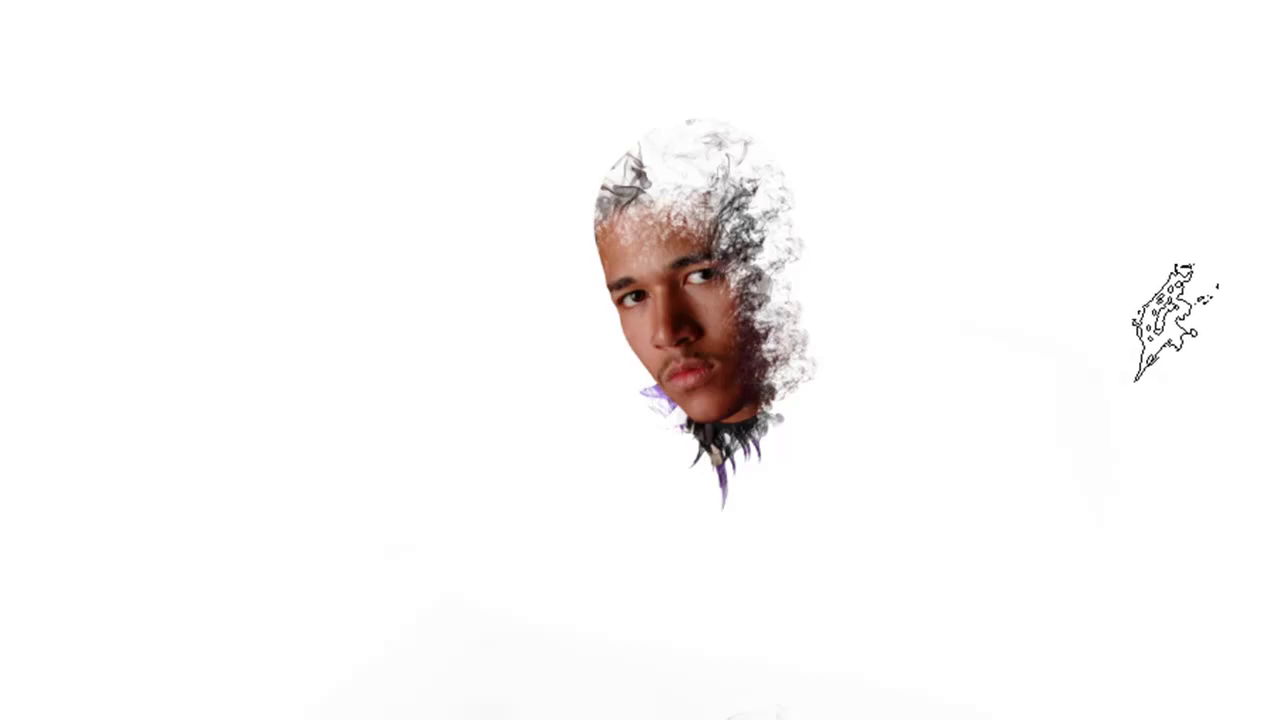
pyautogui.hotkey('ctrl', 'z')
# Choose the 2310 smoke brush tip and stamp it on Layer 8's mask over the outstretched arm and near shoulder.
pyautogui.rightClick(708, 335)
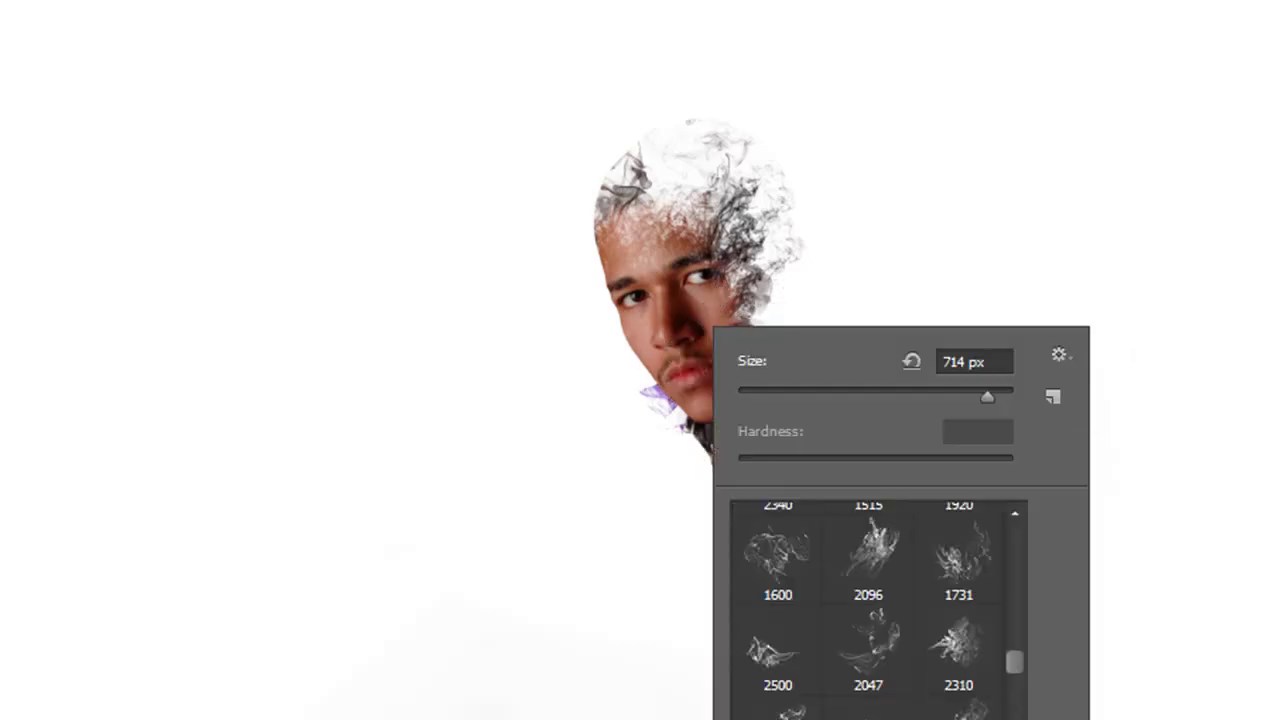
pyautogui.click(950, 660)
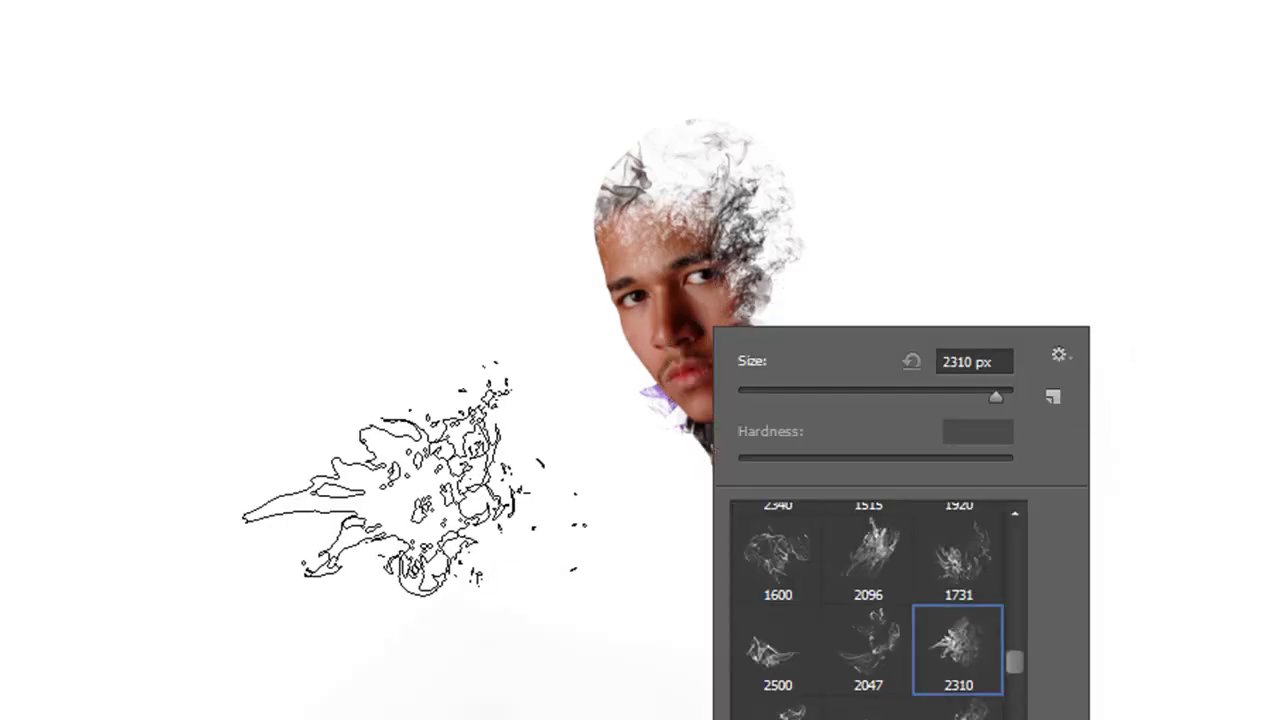
pyautogui.click(410, 485)
pyautogui.click(414, 483)
# Reduce the smoke brush to 1400 px and stamp it on Layer 8's mask behind the cheek and neck.
pyautogui.press('[')
pyautogui.press('[')
pyautogui.press('[')
pyautogui.press('[')
pyautogui.press('[')
pyautogui.press('[')
pyautogui.press('[')
pyautogui.press('[')
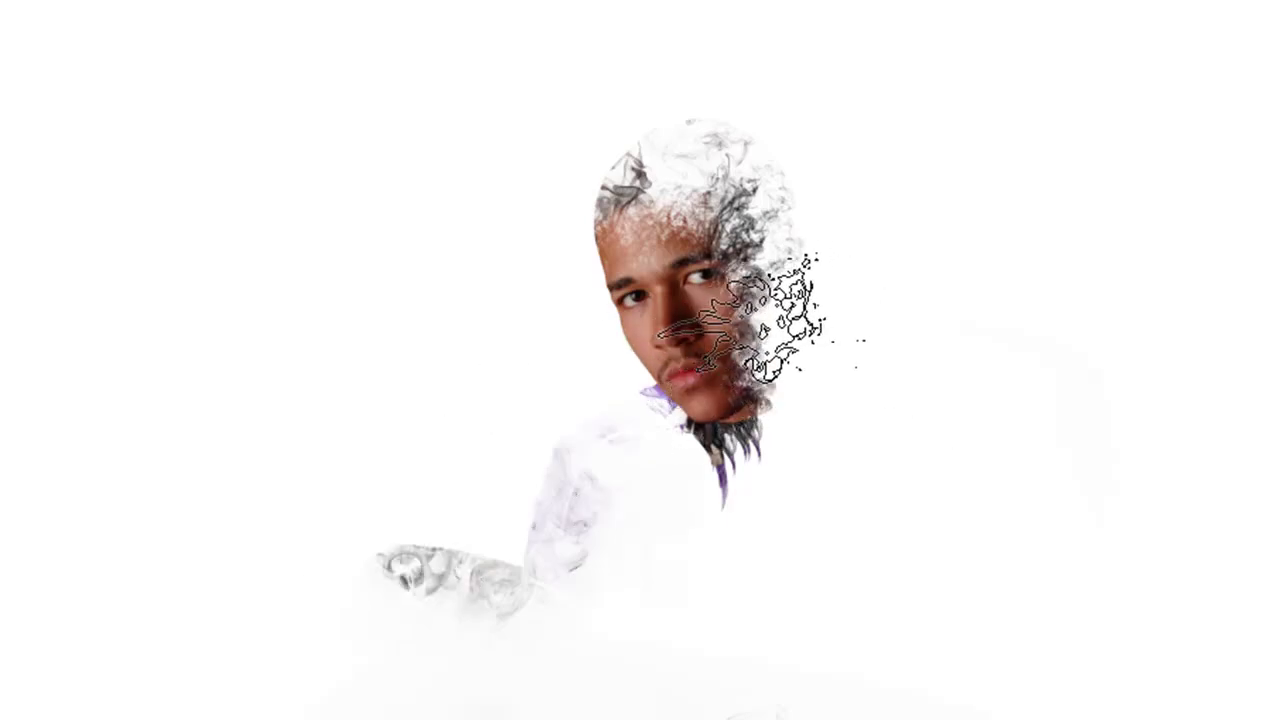
pyautogui.click(788, 316)
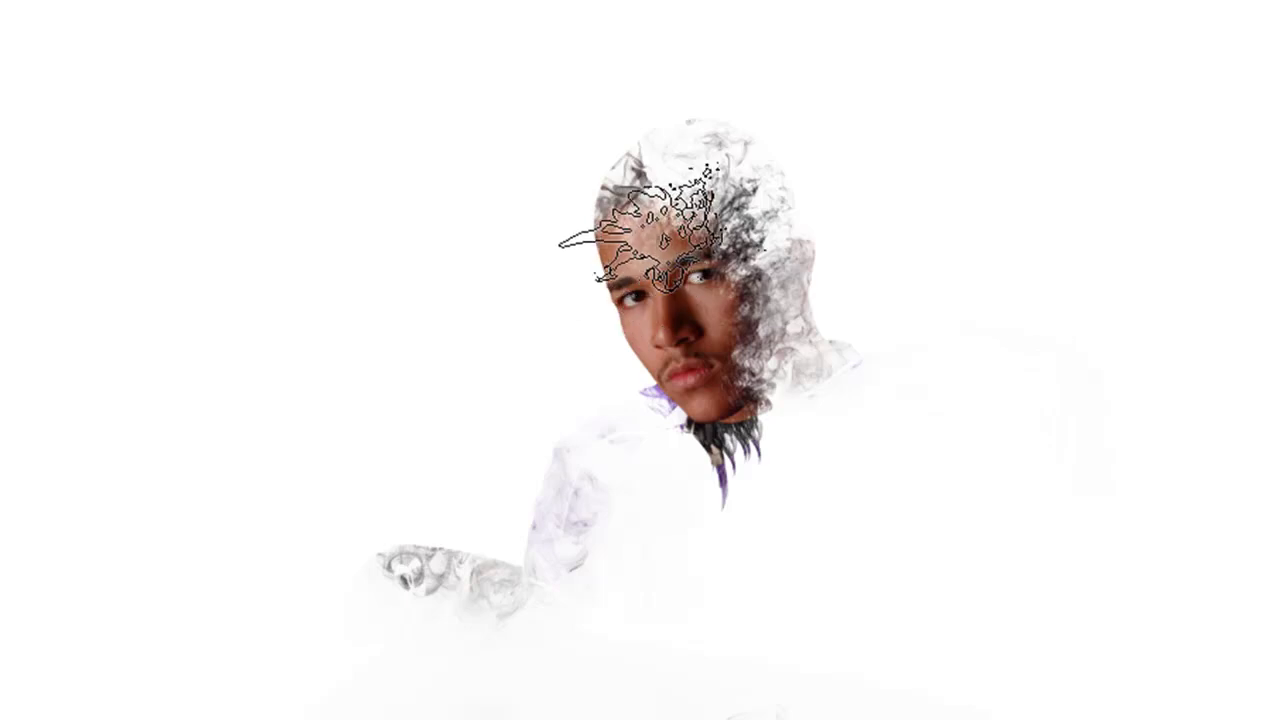
# Choose the 1731 smoke brush tip and stamp it on Layer 8's mask over the hair, ear and far shoulder.
pyautogui.rightClick(740, 190)
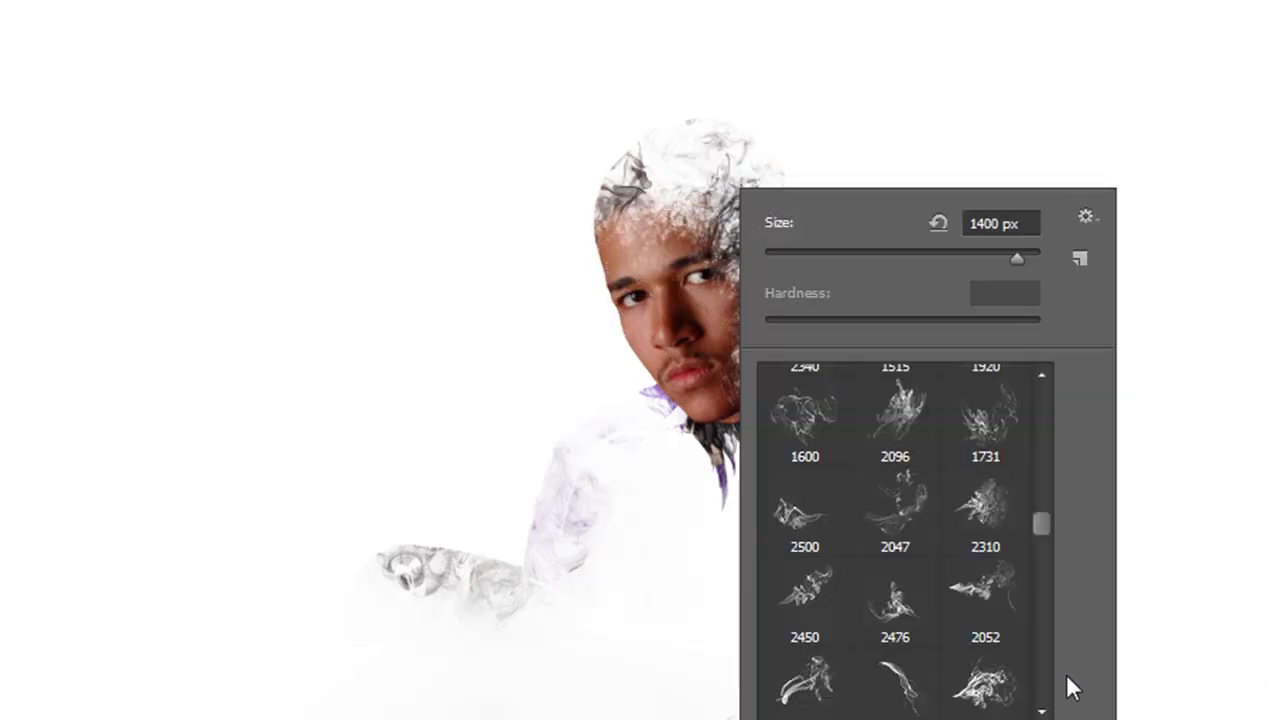
pyautogui.click(968, 408)
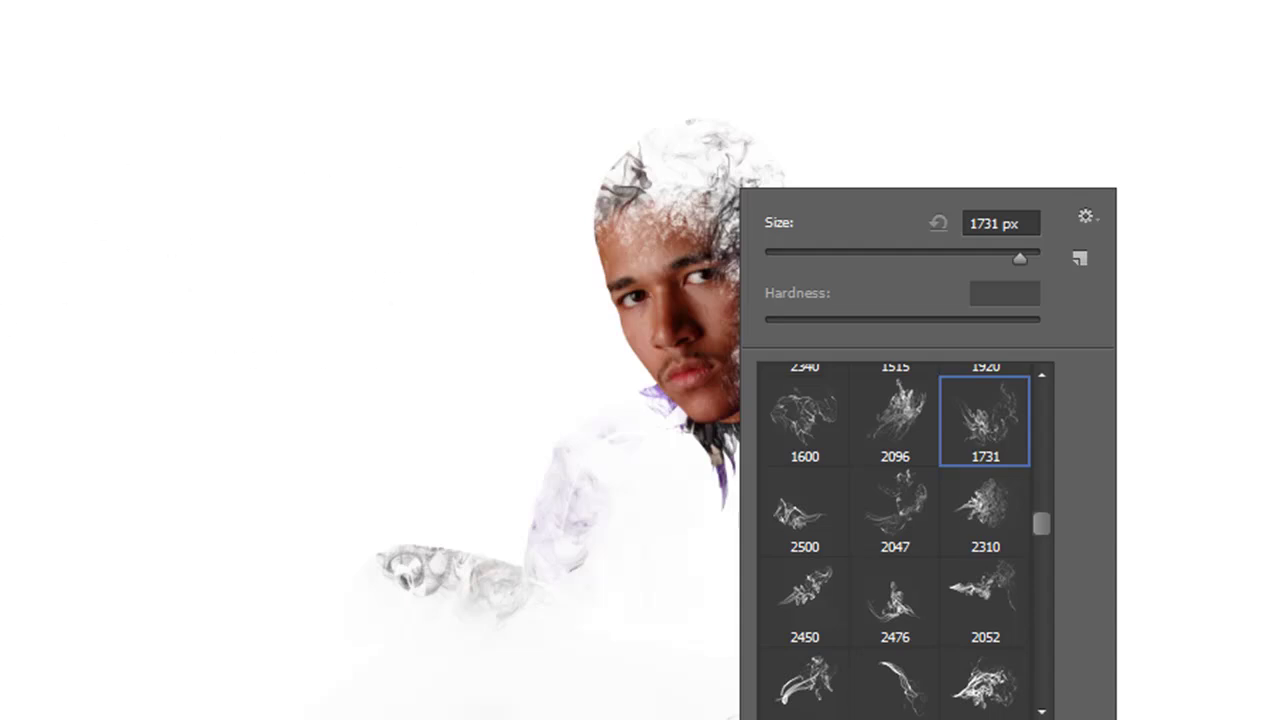
pyautogui.press('Return')
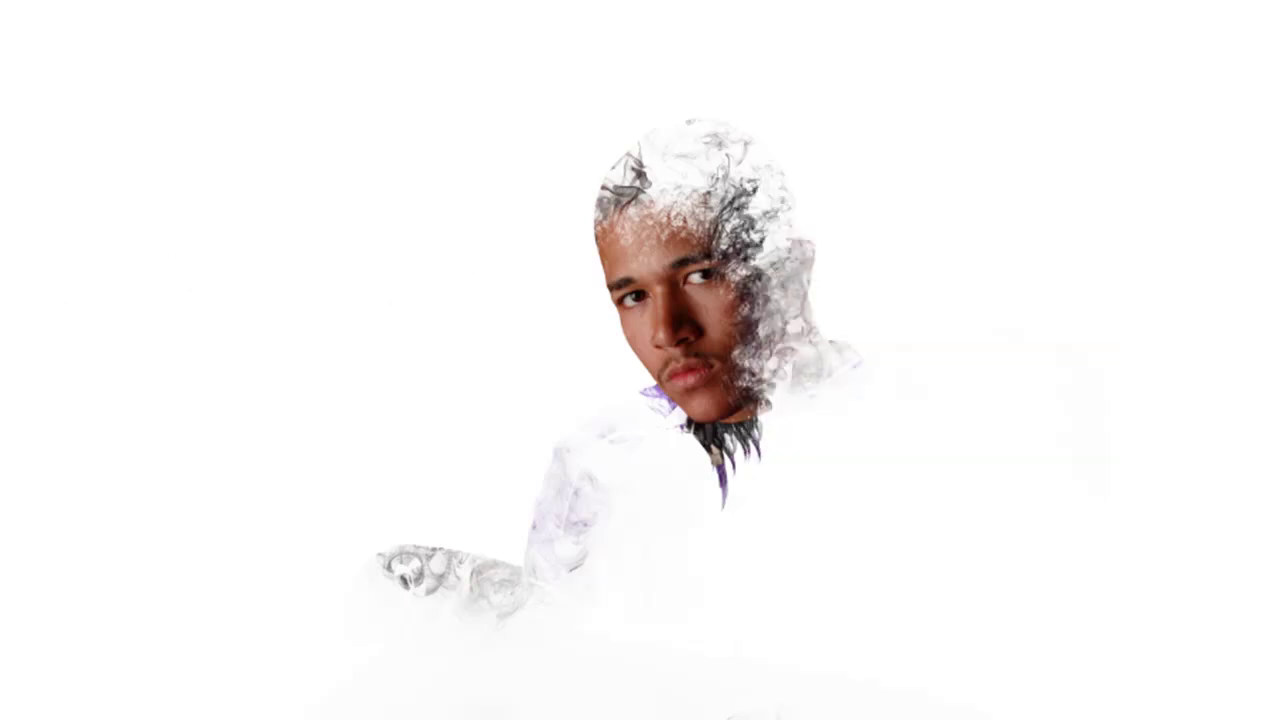
pyautogui.click(697, 180)
pyautogui.click(914, 357)
pyautogui.click(766, 243)
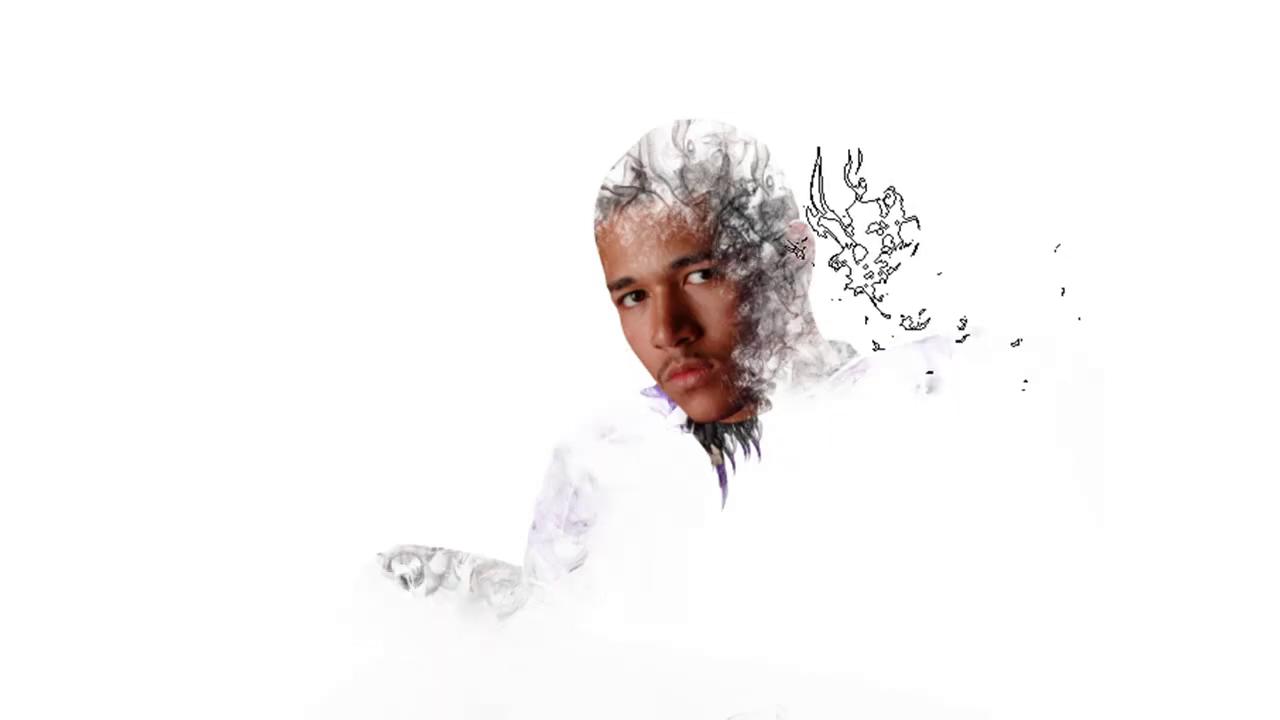
pyautogui.click(800, 235)
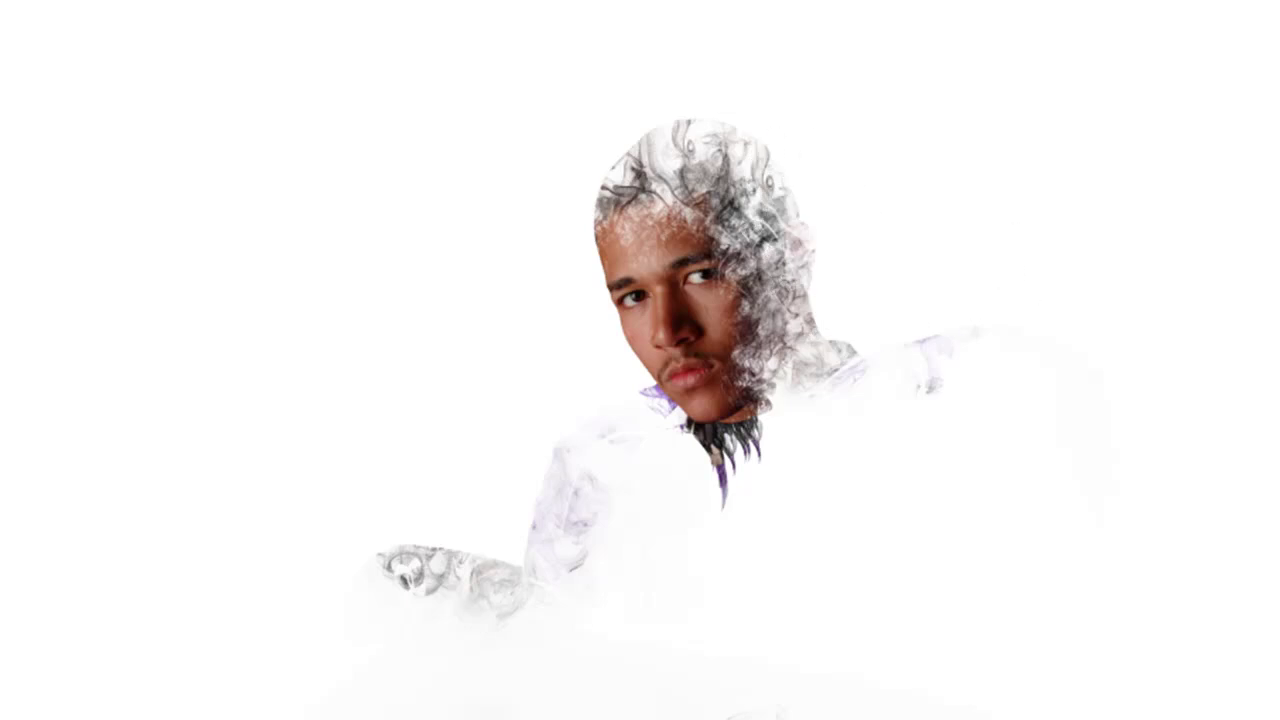
# Stamp the 2047 px smoke brush across the jersey on Layer 8's mask, rotating the tip to -90° for the far shoulder.
pyautogui.rightClick(718, 441)
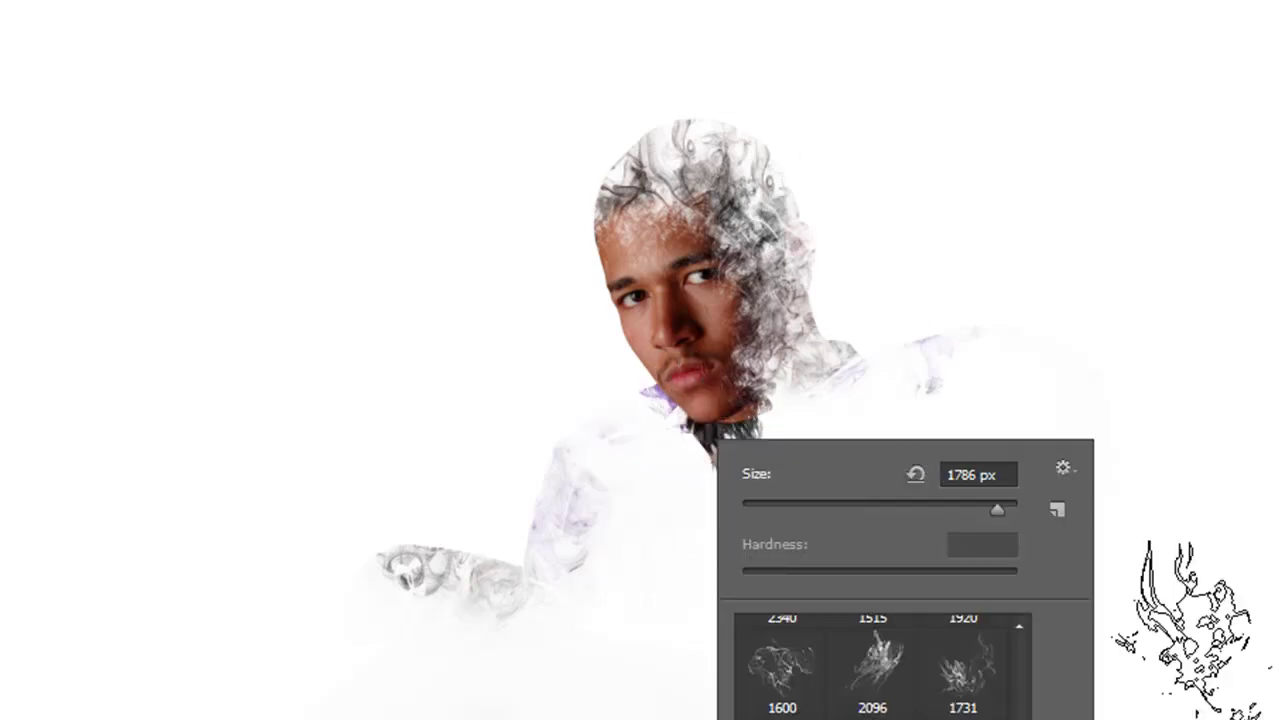
pyautogui.moveTo(997, 510); pyautogui.dragTo(1003, 510)
pyautogui.press('Return')
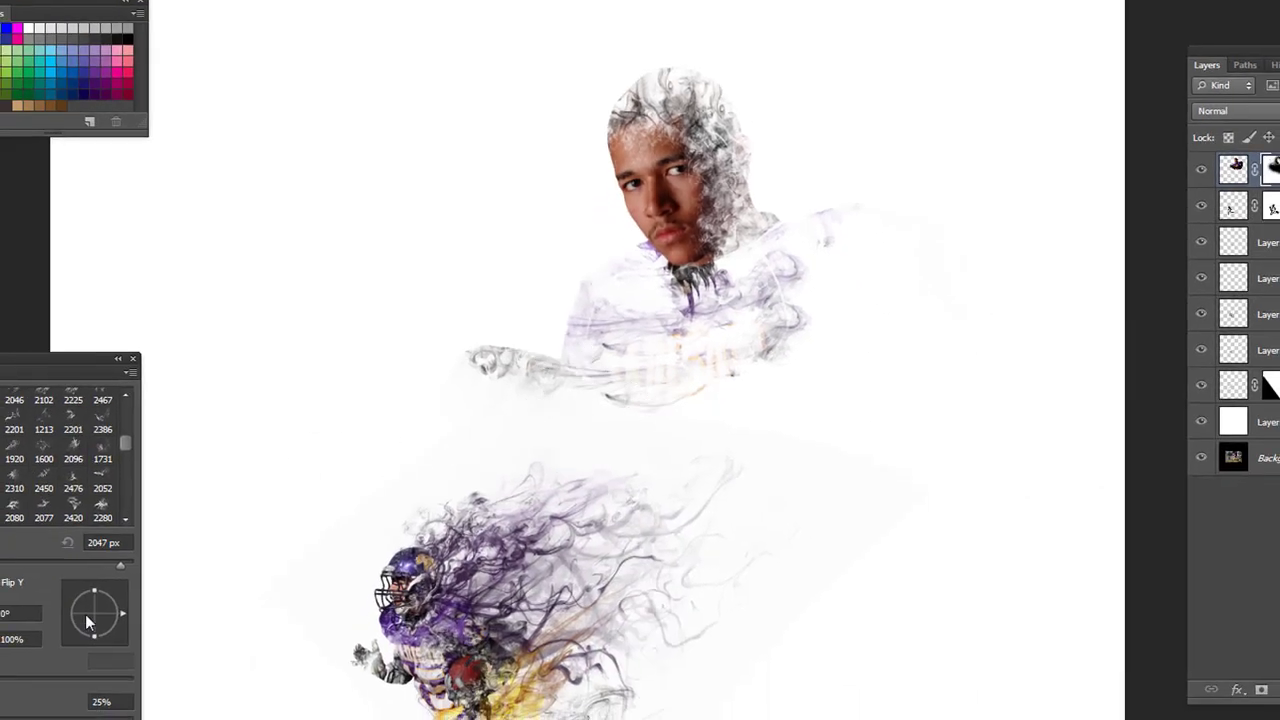
pyautogui.moveTo(121, 614)
pyautogui.mouseDown()
pyautogui.moveTo(117, 658)
pyautogui.moveTo(101, 642)
pyautogui.mouseUp()
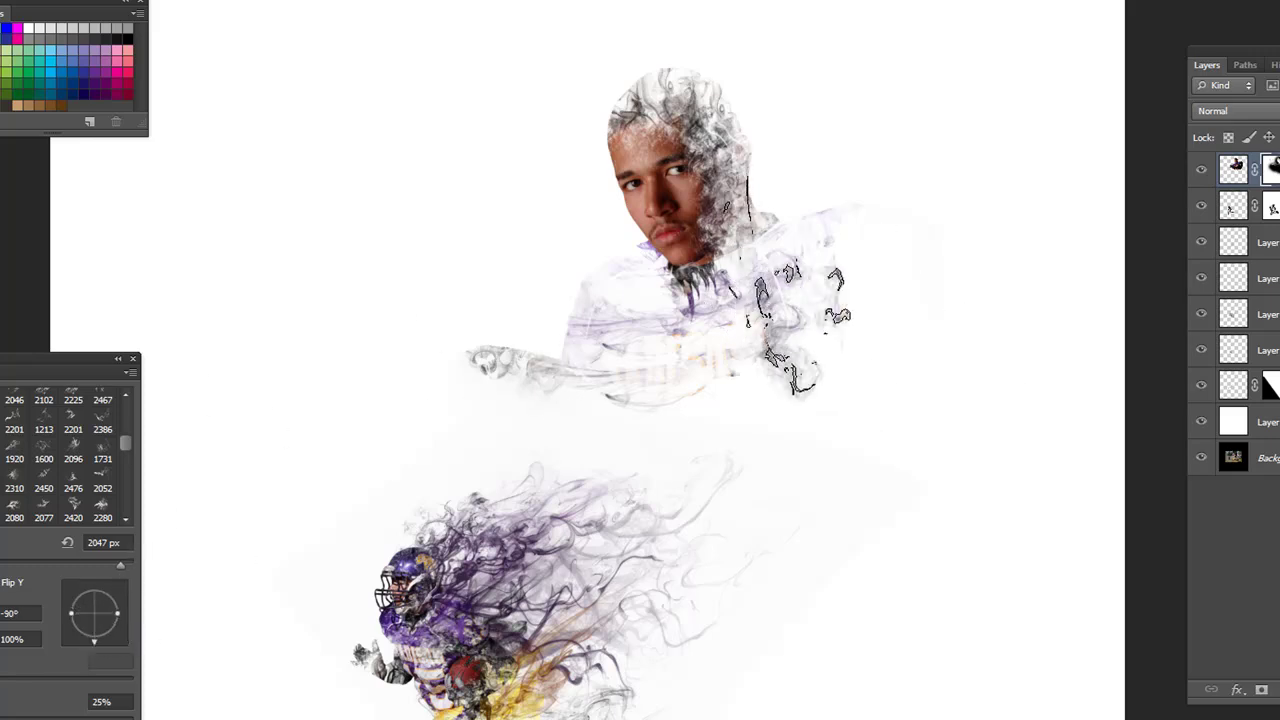
# Choose a 2500 smoke brush tip, rotate it to -64° and stamp it across the jersey and shoulders on Layer 8's mask.
pyautogui.rightClick(680, 436)
pyautogui.scroll(5, 828, 660)
pyautogui.scroll(1, 828, 660)
pyautogui.click(779, 628)
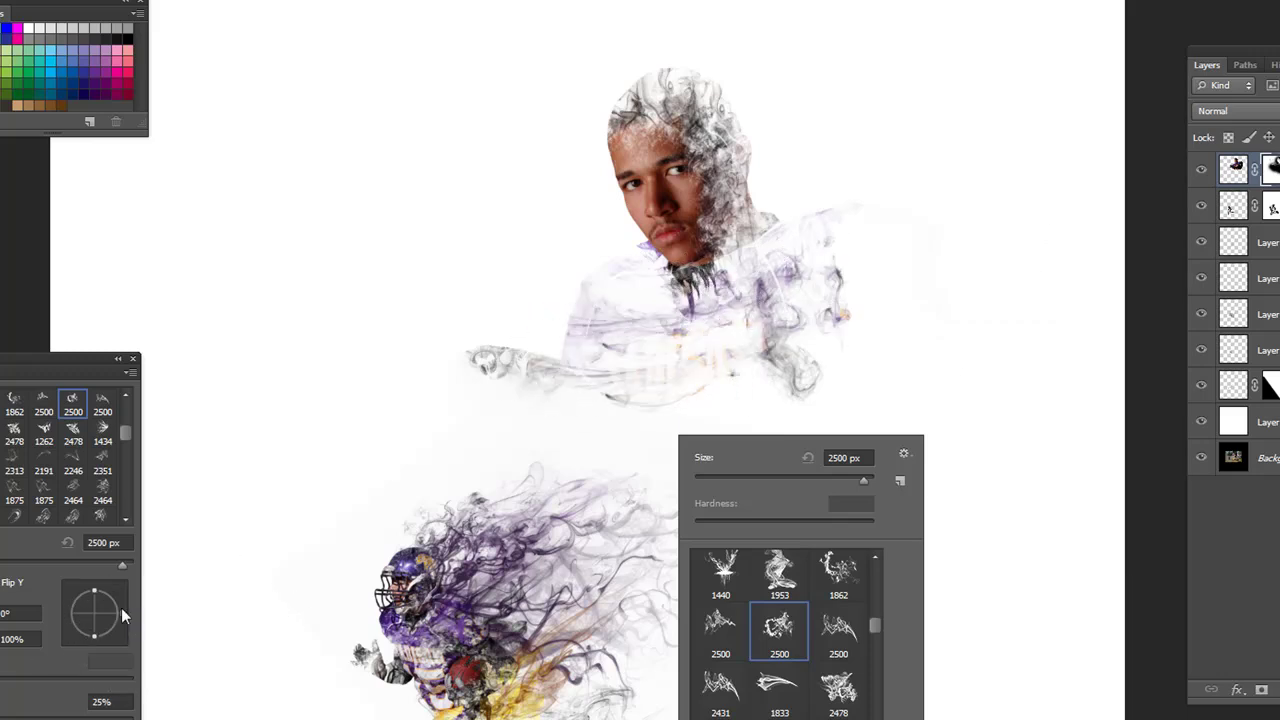
pyautogui.moveTo(123, 612); pyautogui.dragTo(119, 657)
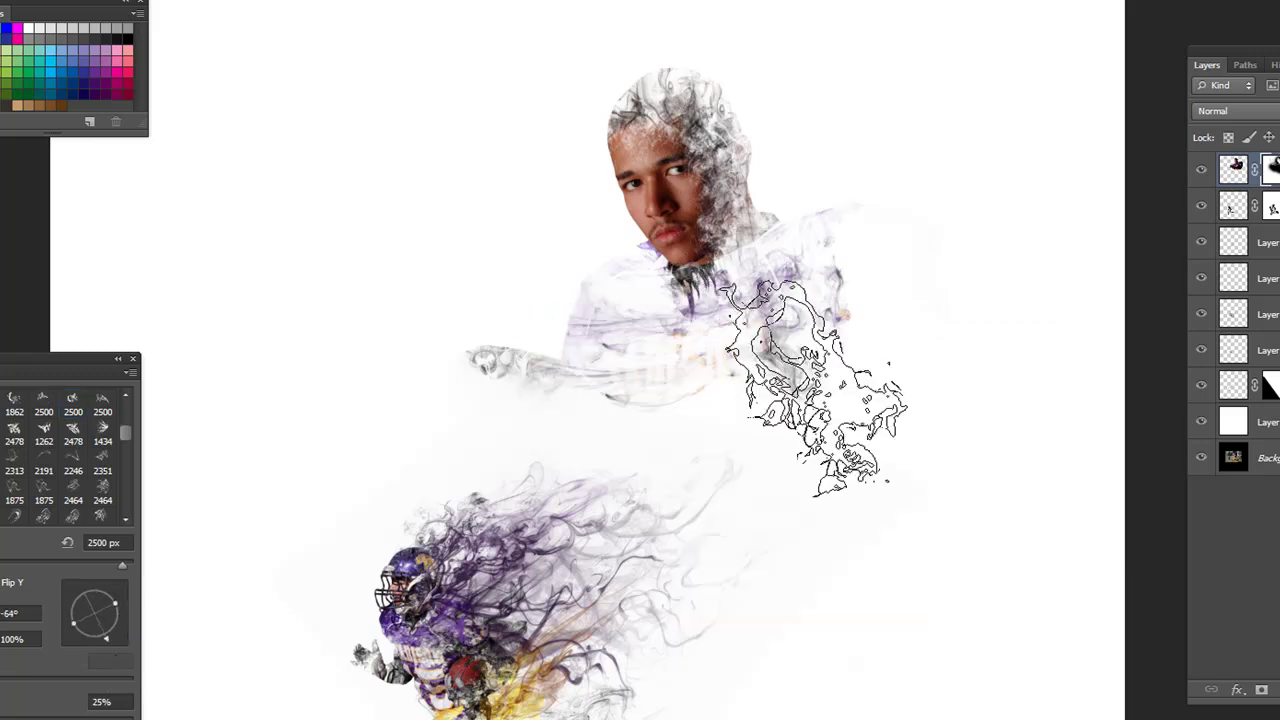
pyautogui.click(677, 380)
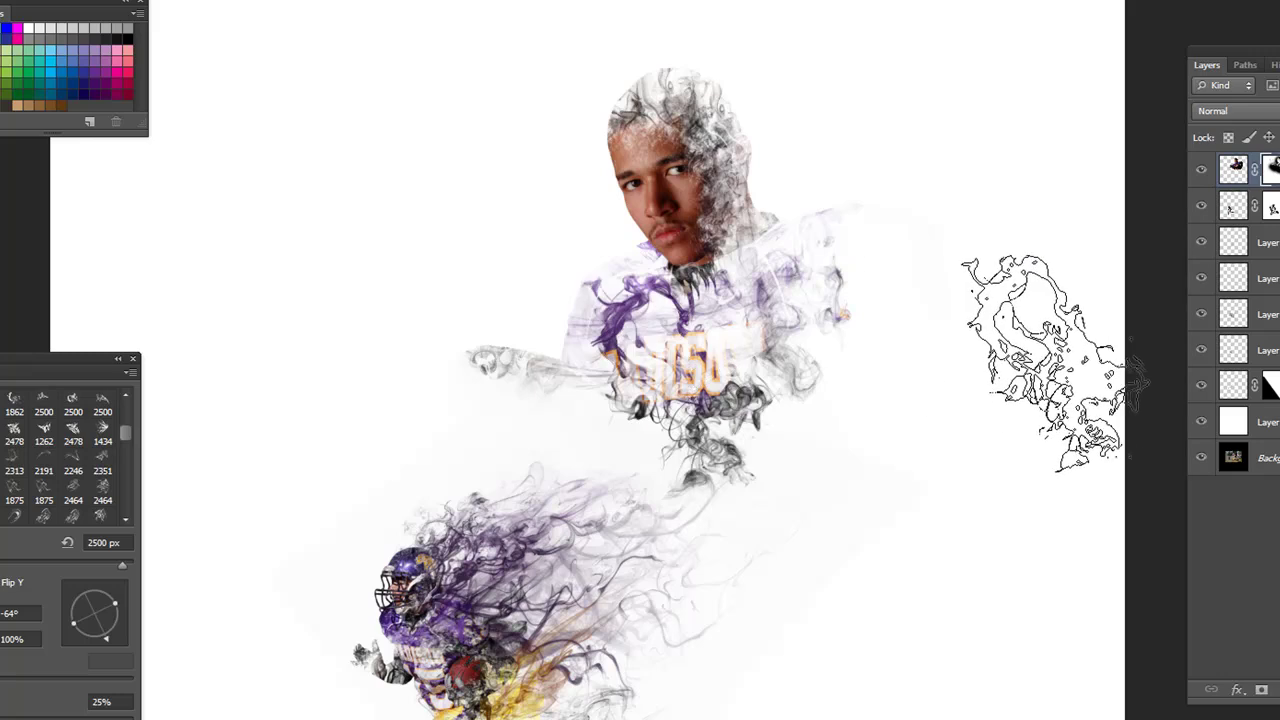
pyautogui.click(780, 325)
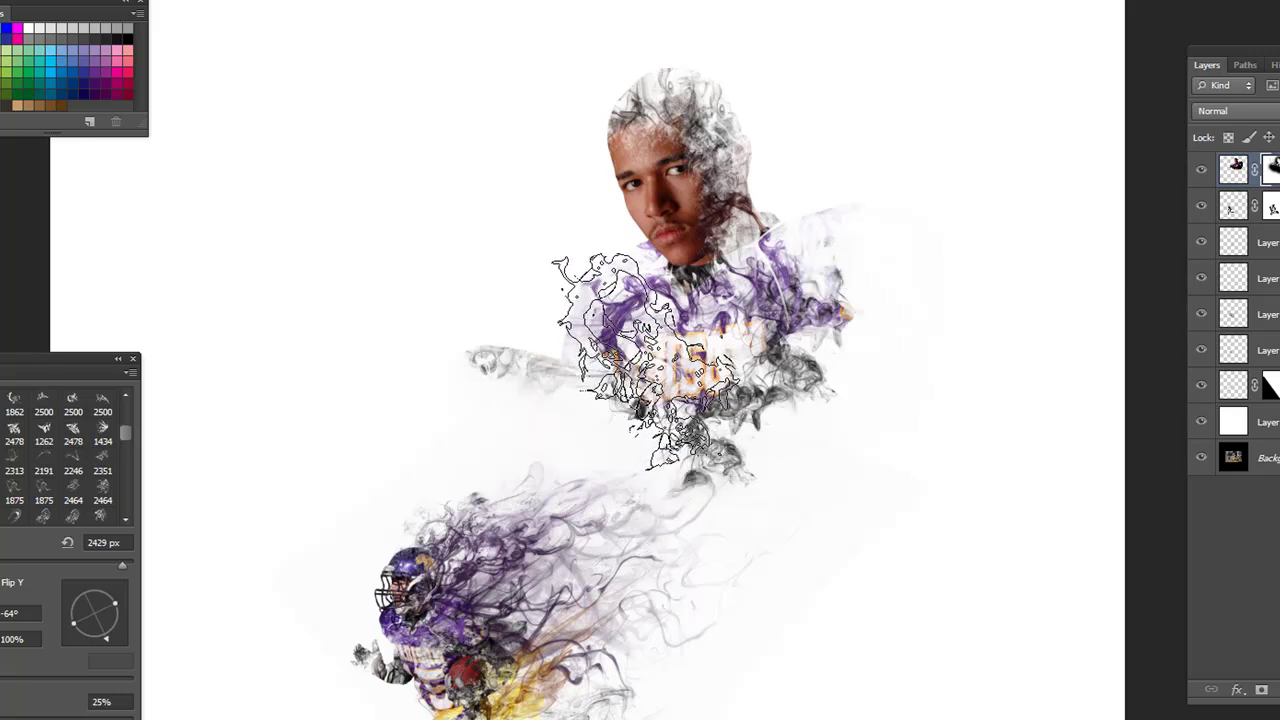
pyautogui.click(650, 360)
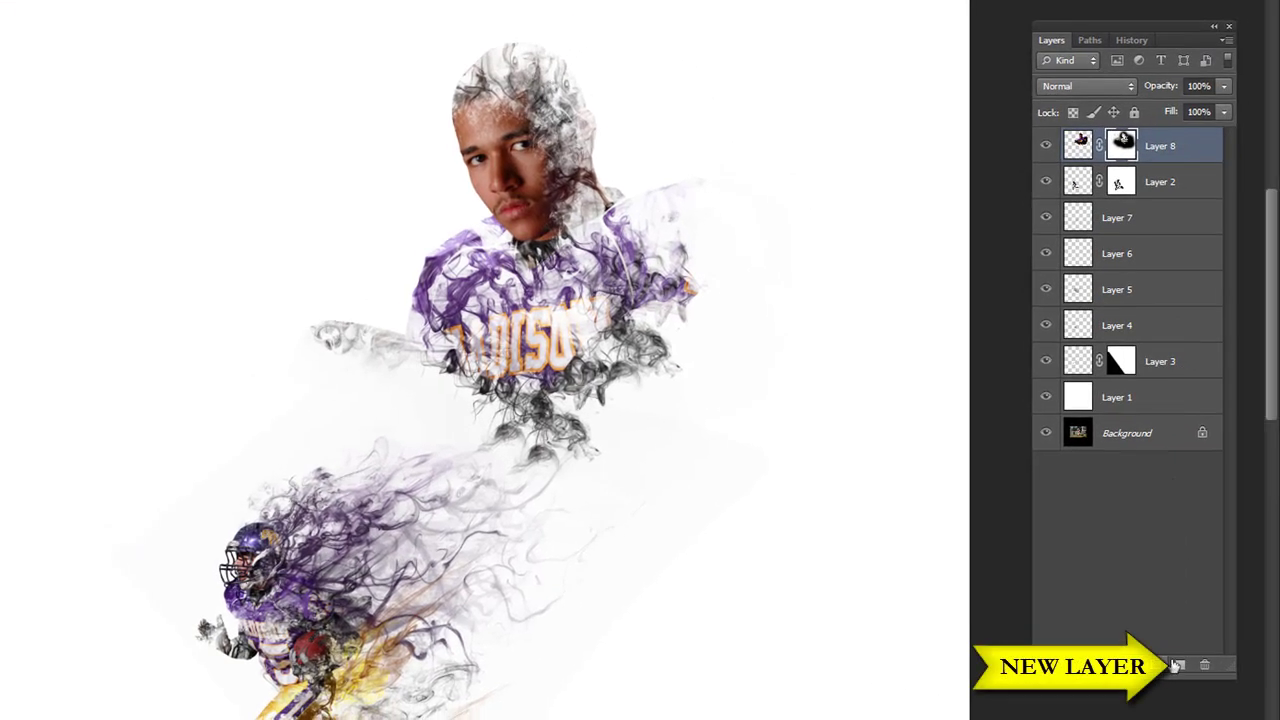
# On a new layer below Layer 8, stamp black smoke at 1200 px behind the head and move it closer to the hair.
pyautogui.click(1176, 664)
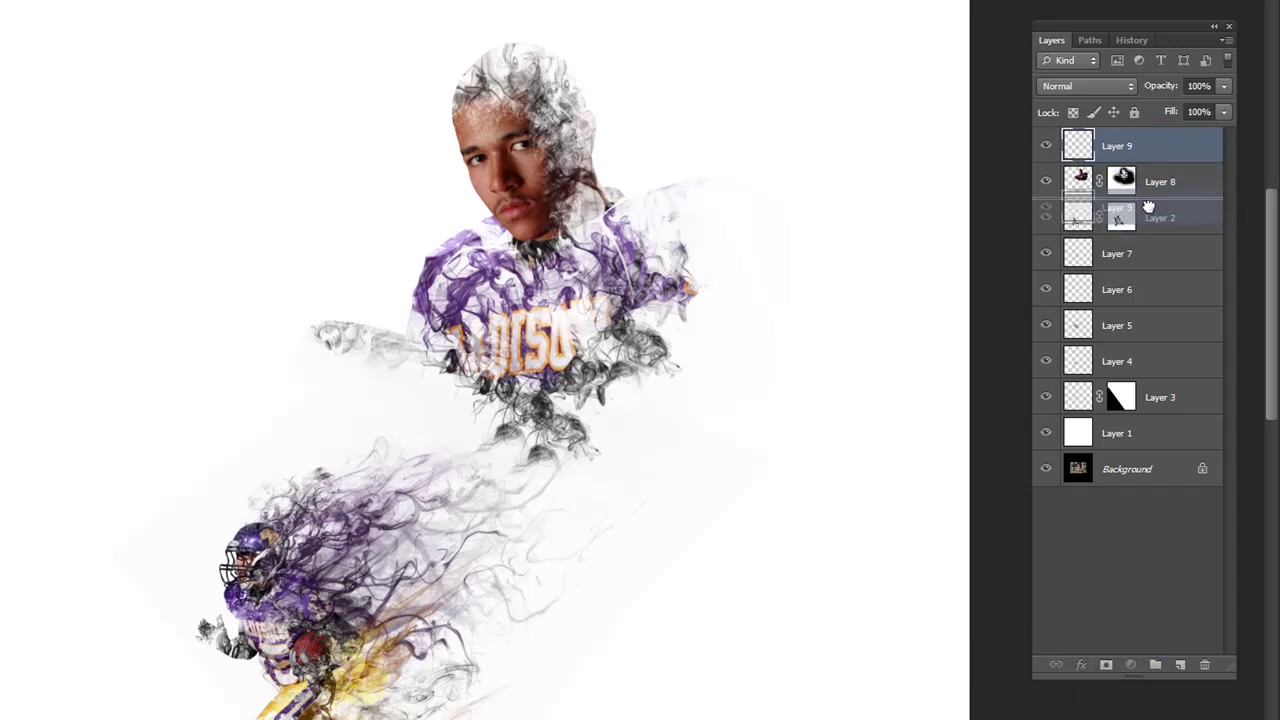
pyautogui.moveTo(1148, 206); pyautogui.dragTo(1148, 210)
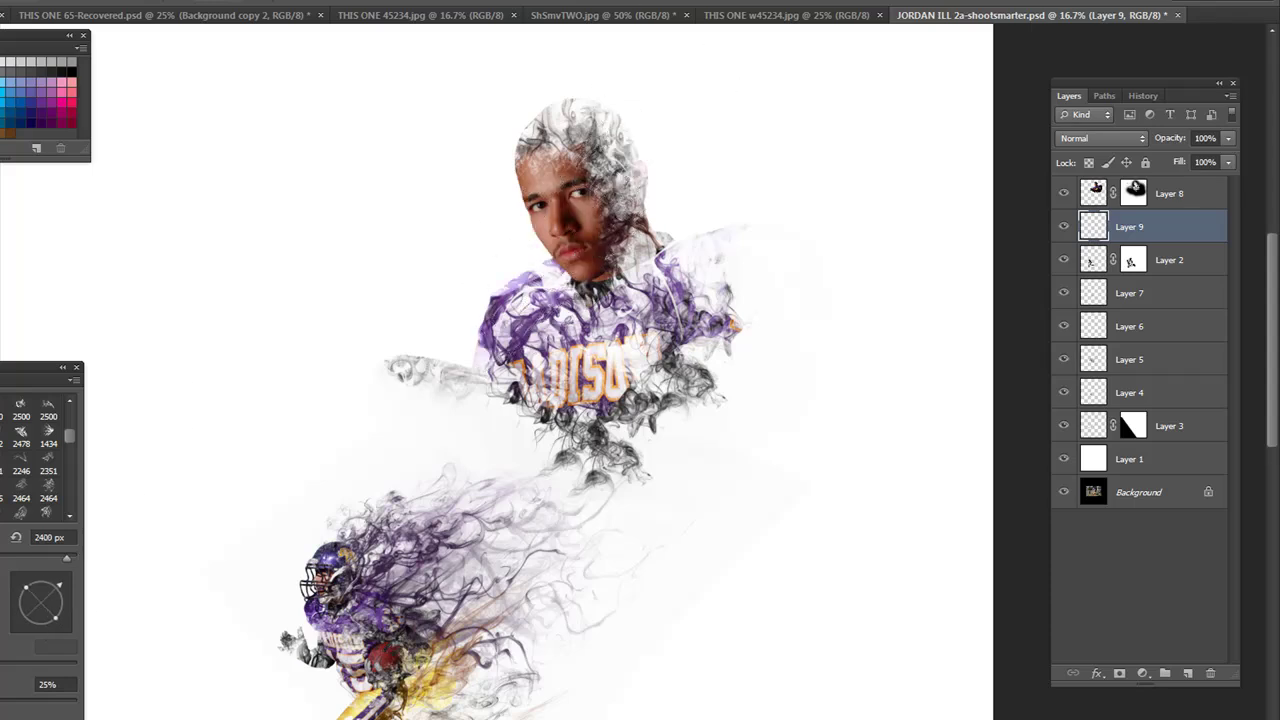
pyautogui.press('[')
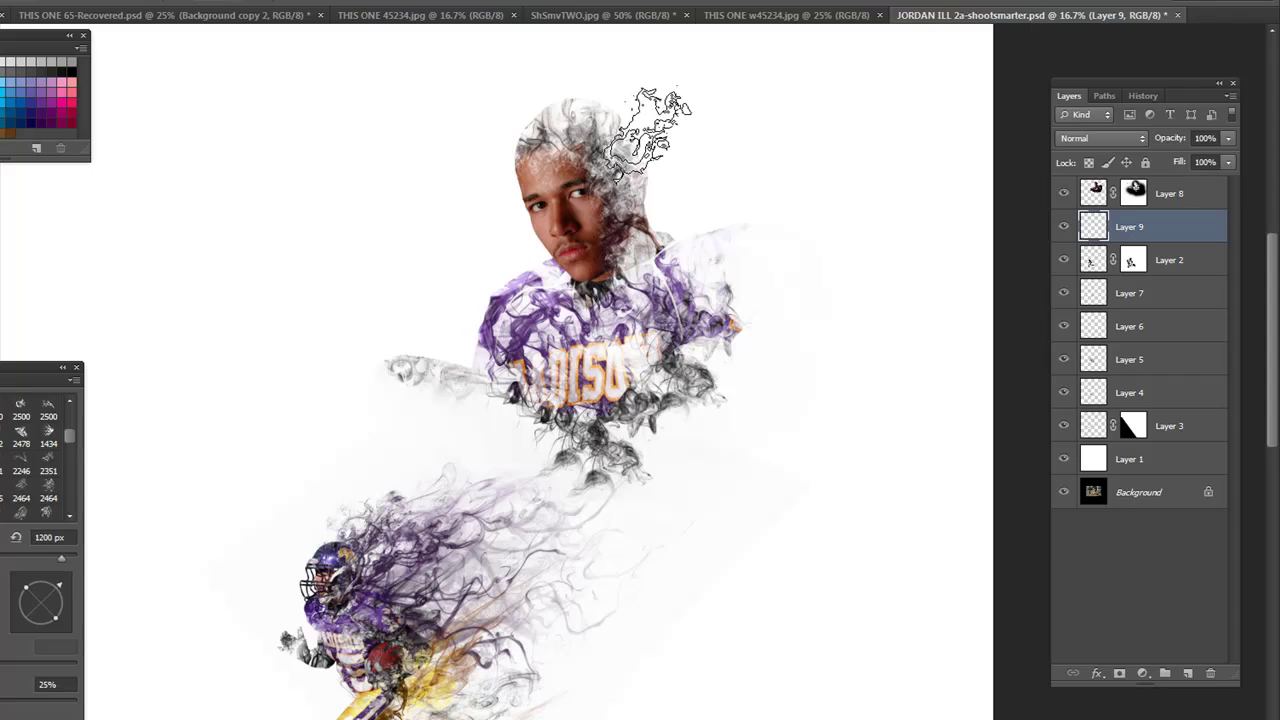
pyautogui.click(650, 133)
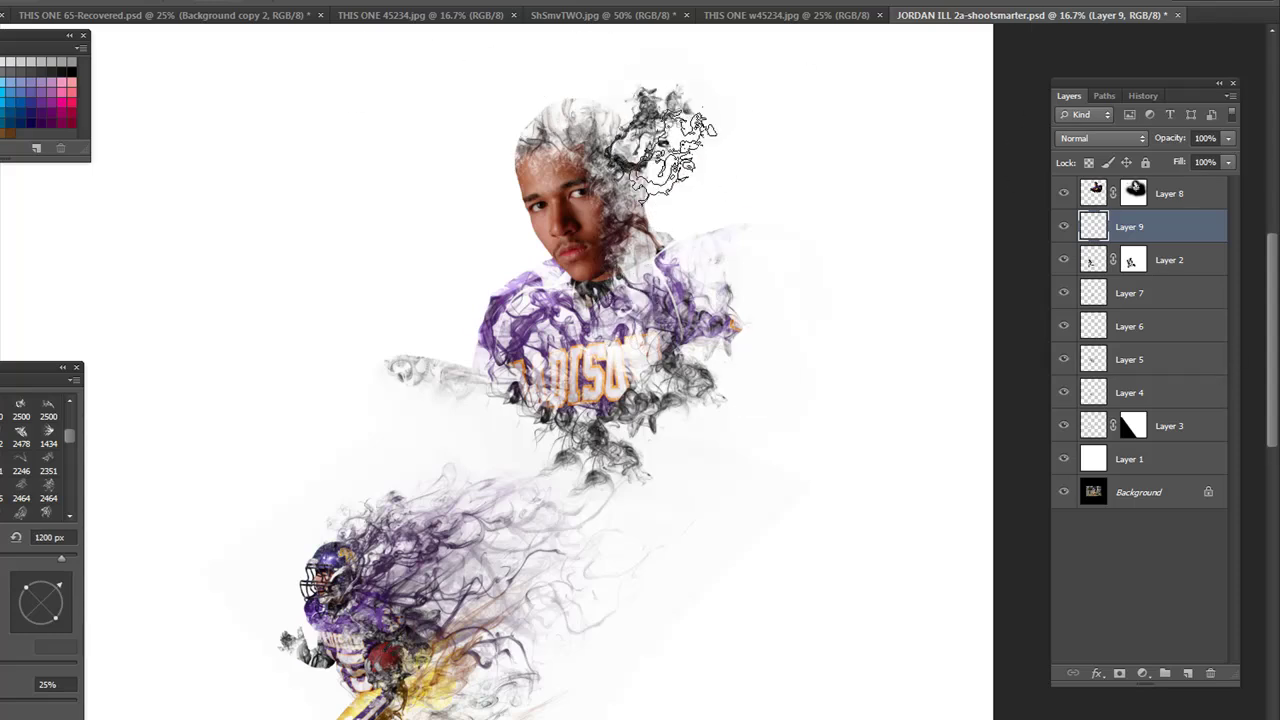
pyautogui.press('v')
pyautogui.moveTo(634, 163); pyautogui.dragTo(630, 178)
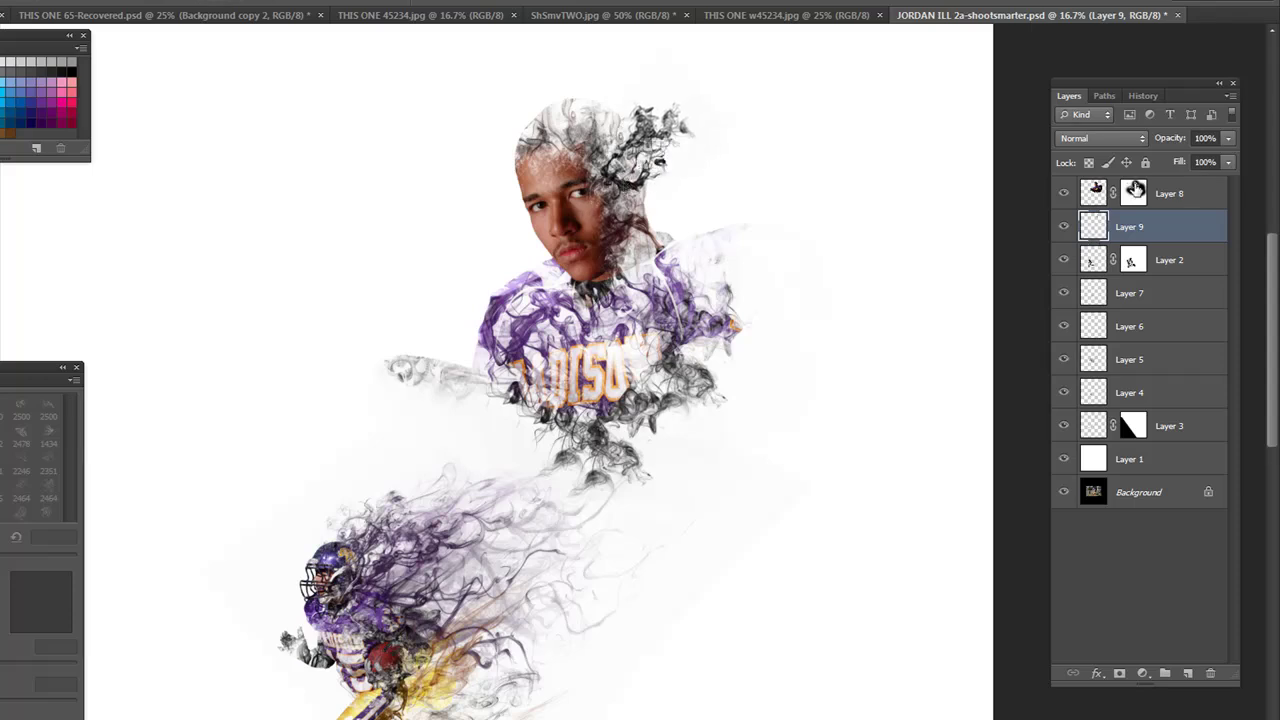
# Paint more smoke at 1200 px on Layer 8's mask to bring out the hair, face edge and jersey.
pyautogui.click(1136, 189)
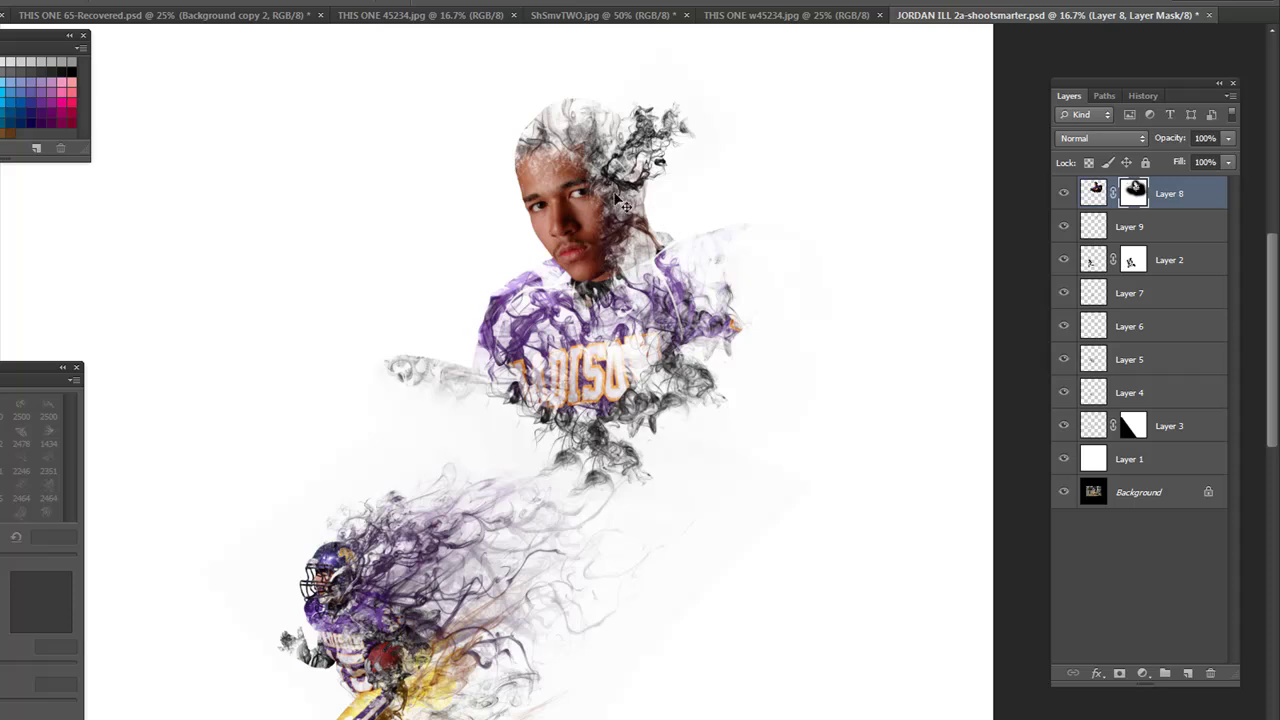
pyautogui.press('b')
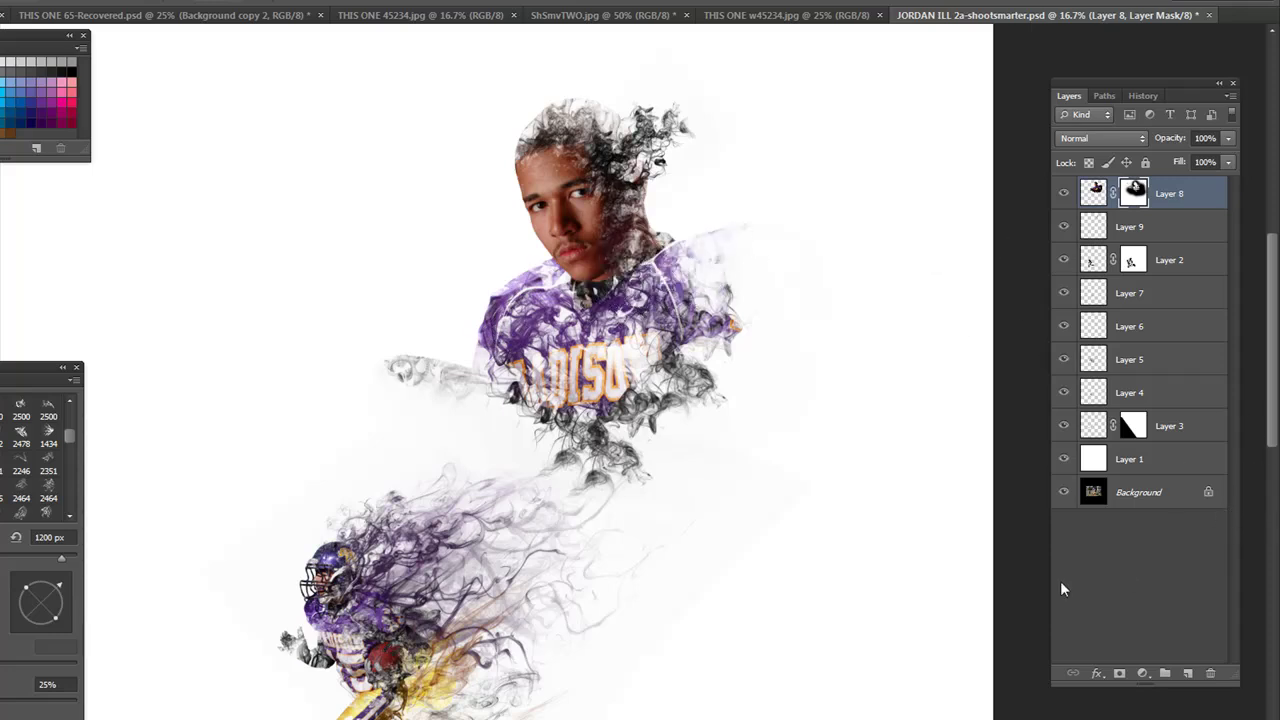
# On a new layer above Layer 9, stamp a rotated 2103 splash brush tip at 2000 px behind the head.
pyautogui.rightClick(636, 400)
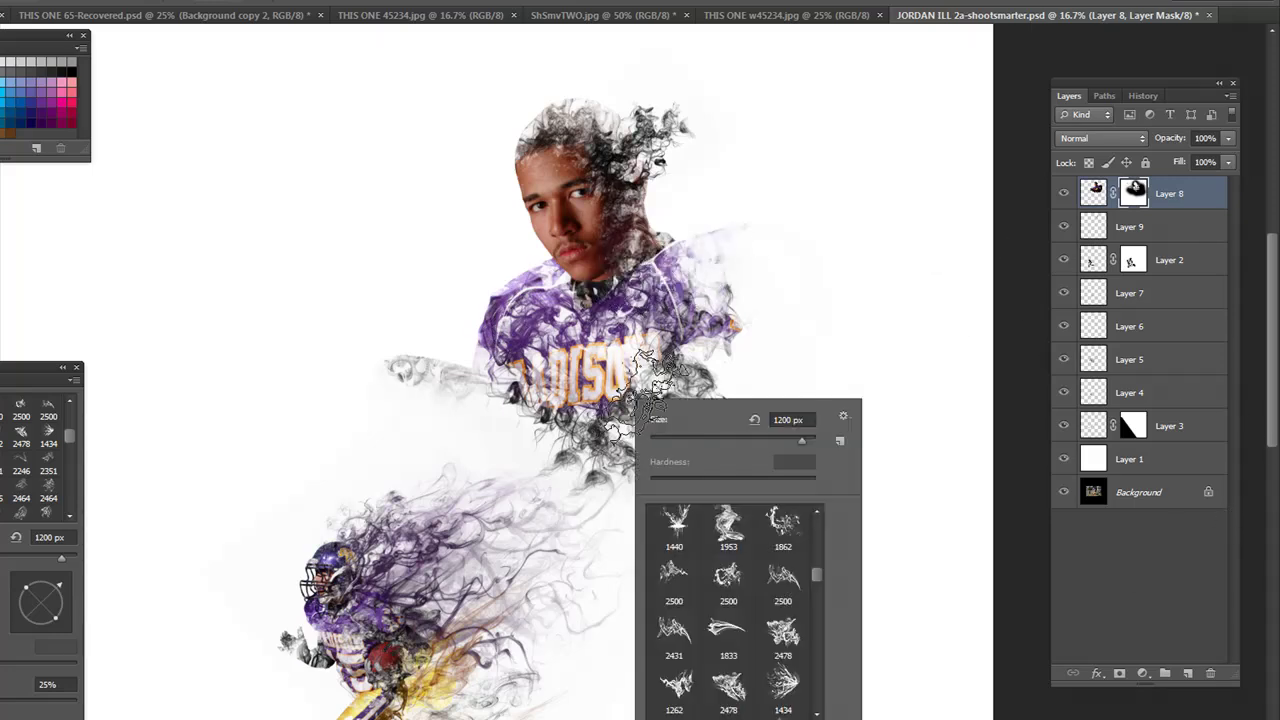
pyautogui.scroll(1, 783, 591)
pyautogui.click(783, 552)
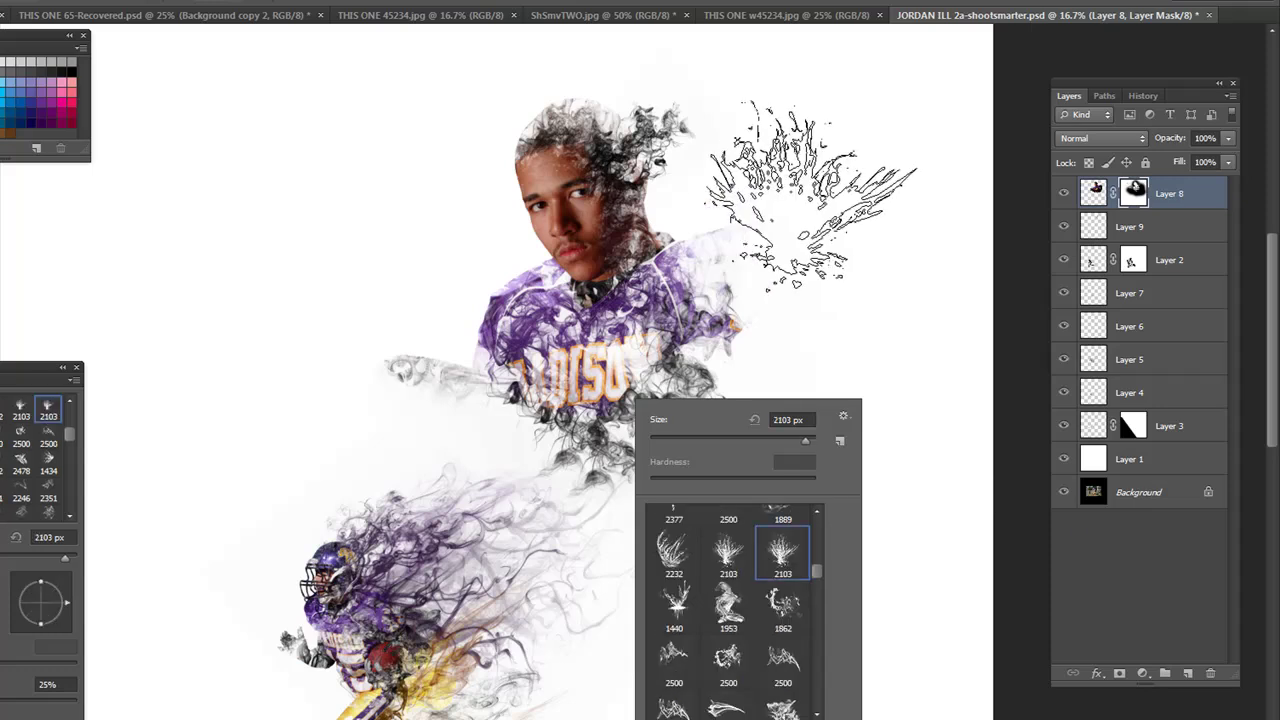
pyautogui.moveTo(55, 630); pyautogui.dragTo(58, 629)
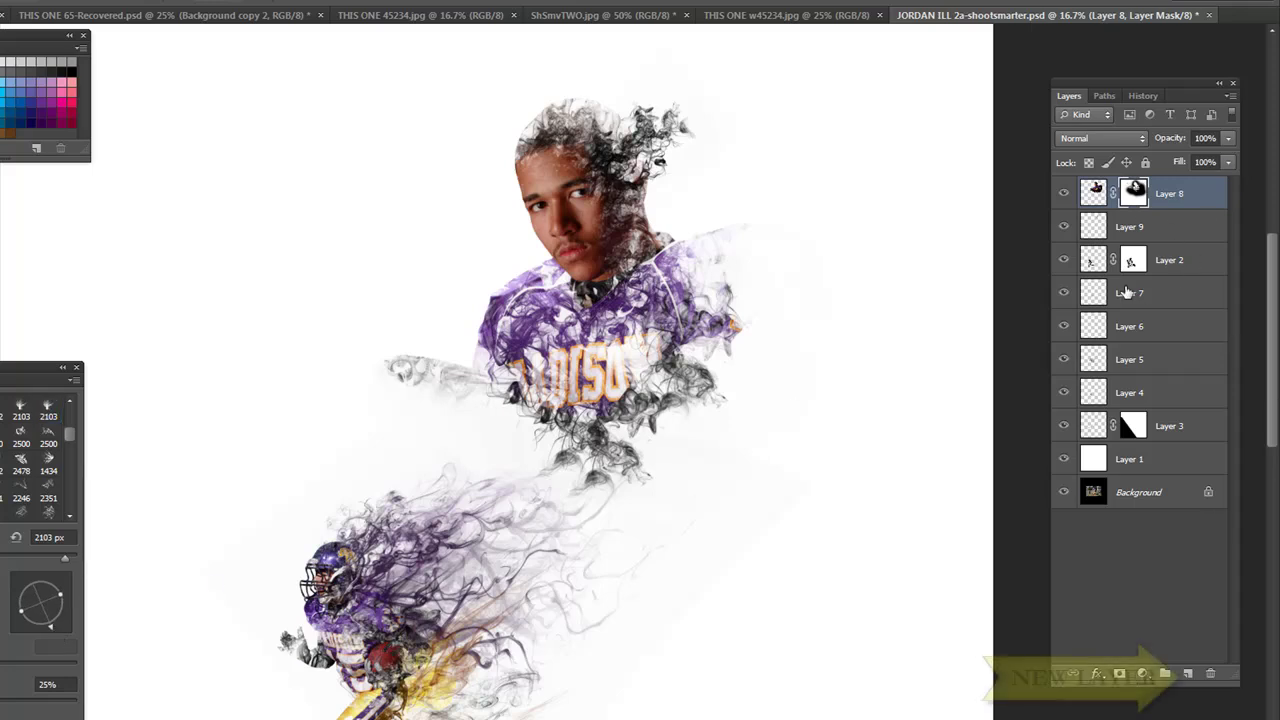
pyautogui.click(1170, 230)
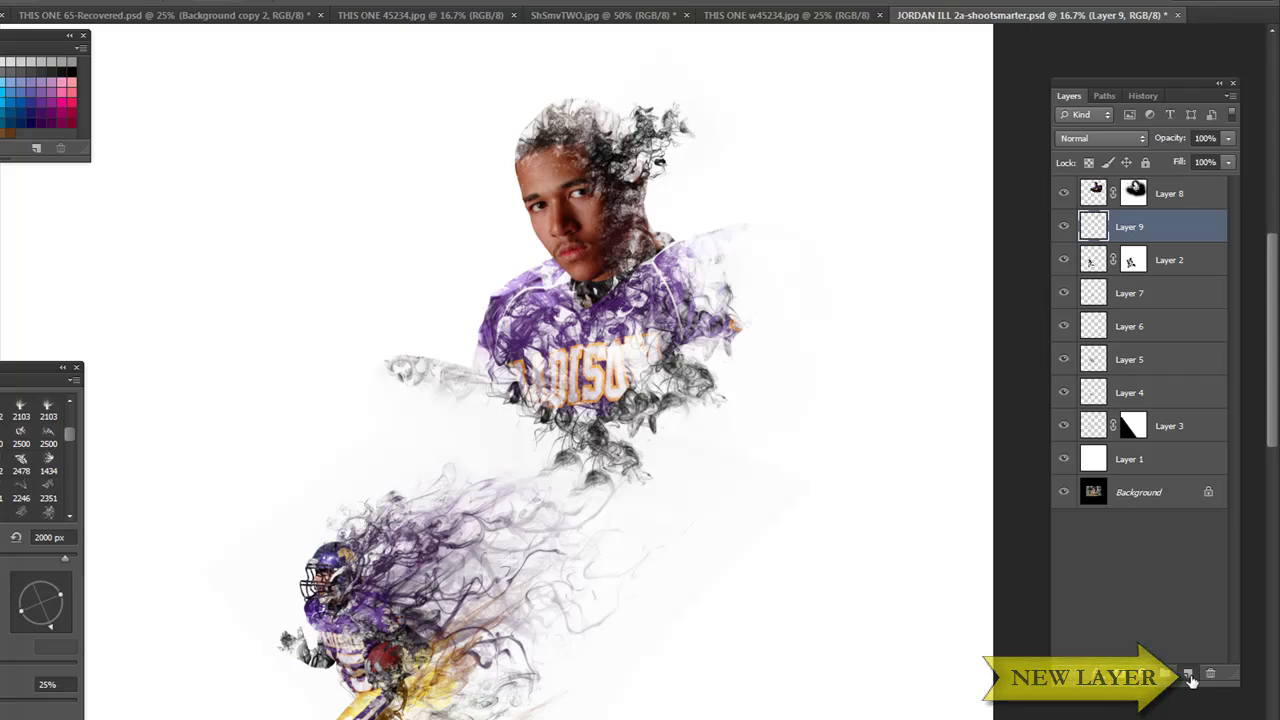
pyautogui.click(1189, 674)
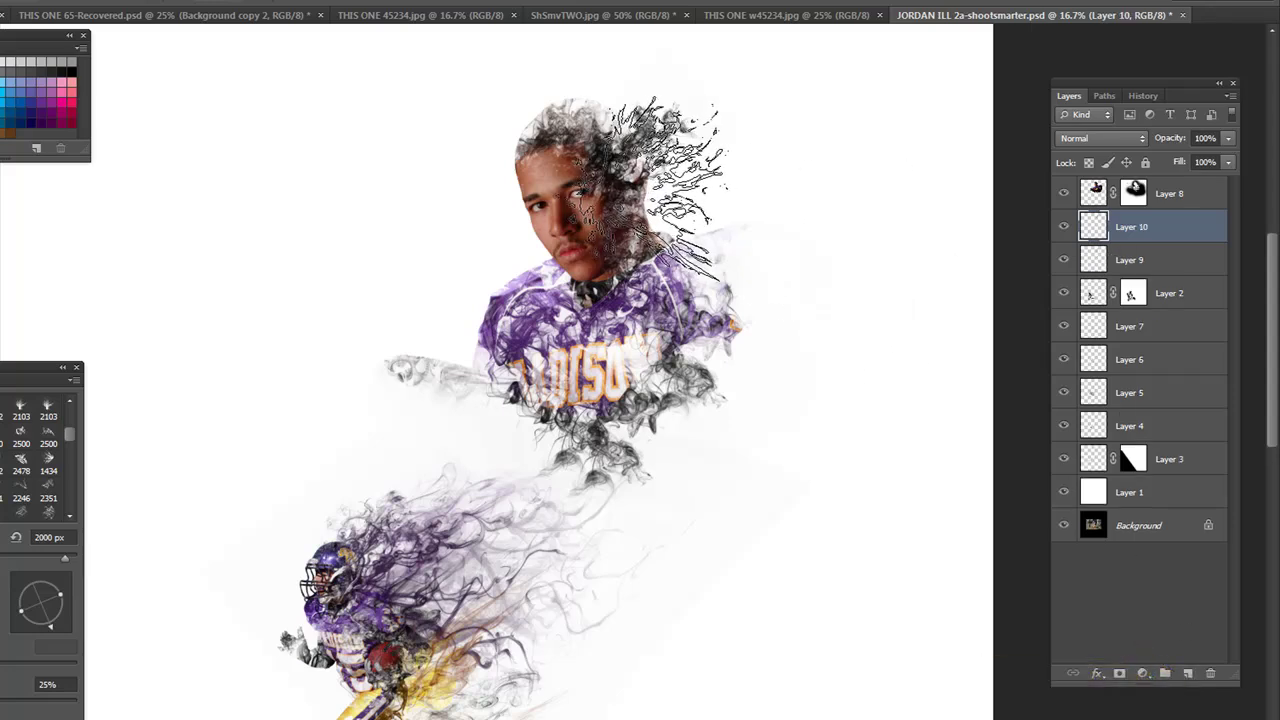
pyautogui.click(652, 188)
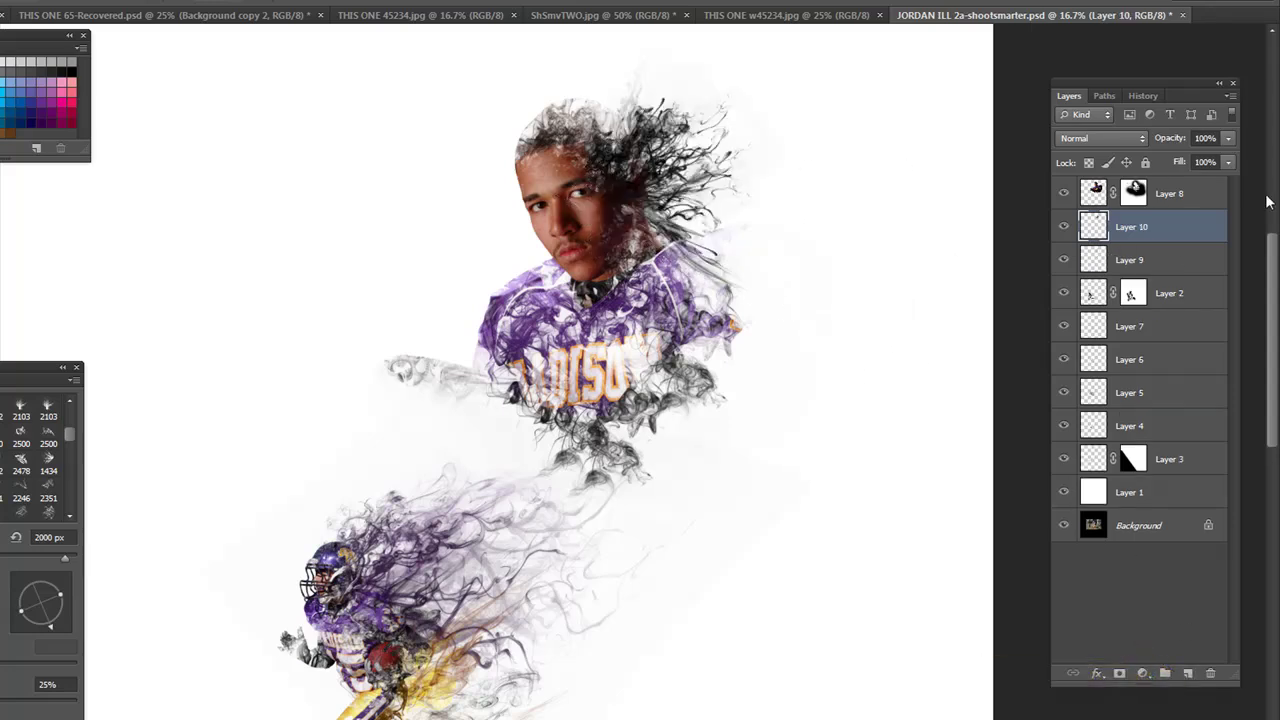
# Rotate Layer 10's splash counterclockwise and move it up so its strands rise from the top of the hair.
pyautogui.hotkey('ctrl', 't')
pyautogui.moveTo(837, 86)
pyautogui.mouseDown()
pyautogui.moveTo(700, 30)
pyautogui.moveTo(755, 44)
pyautogui.mouseUp()
pyautogui.moveTo(706, 145); pyautogui.dragTo(622, 107)
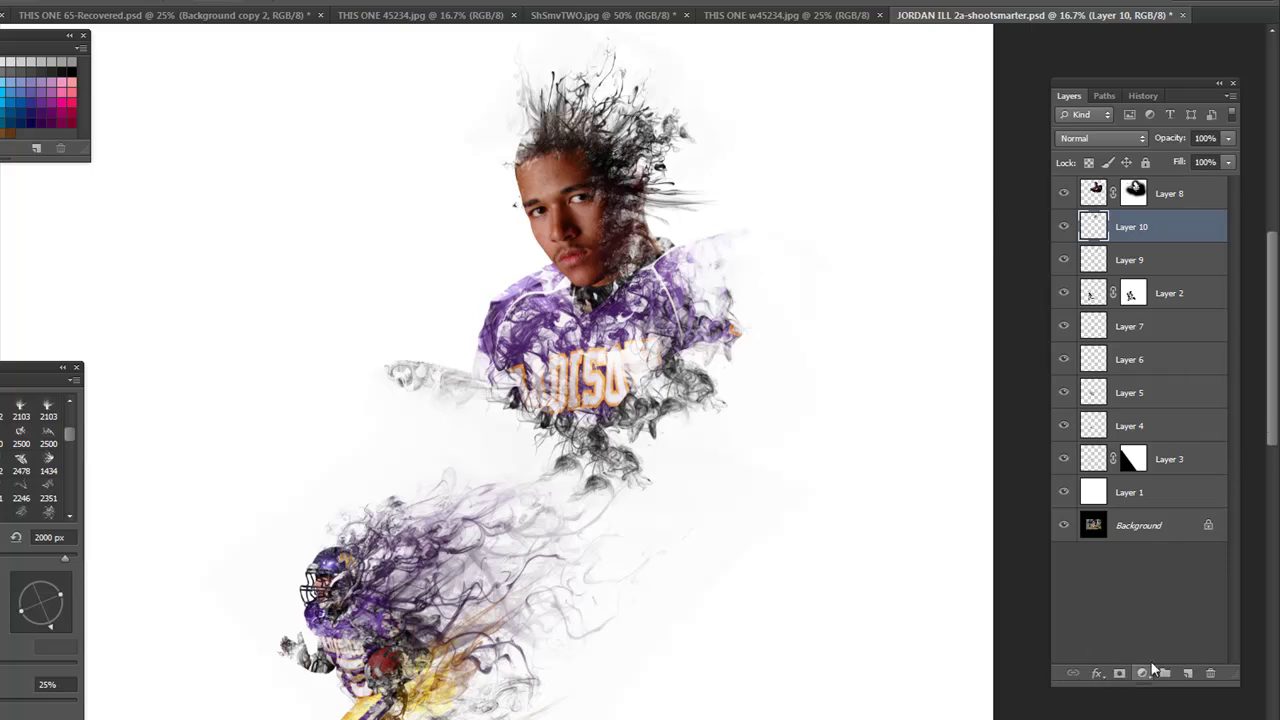
# Mask out Layer 10's stray strands beside the neck and shoulder, and stamp Layer 8's mask to fade the outstretched arm.
pyautogui.click(1120, 674)
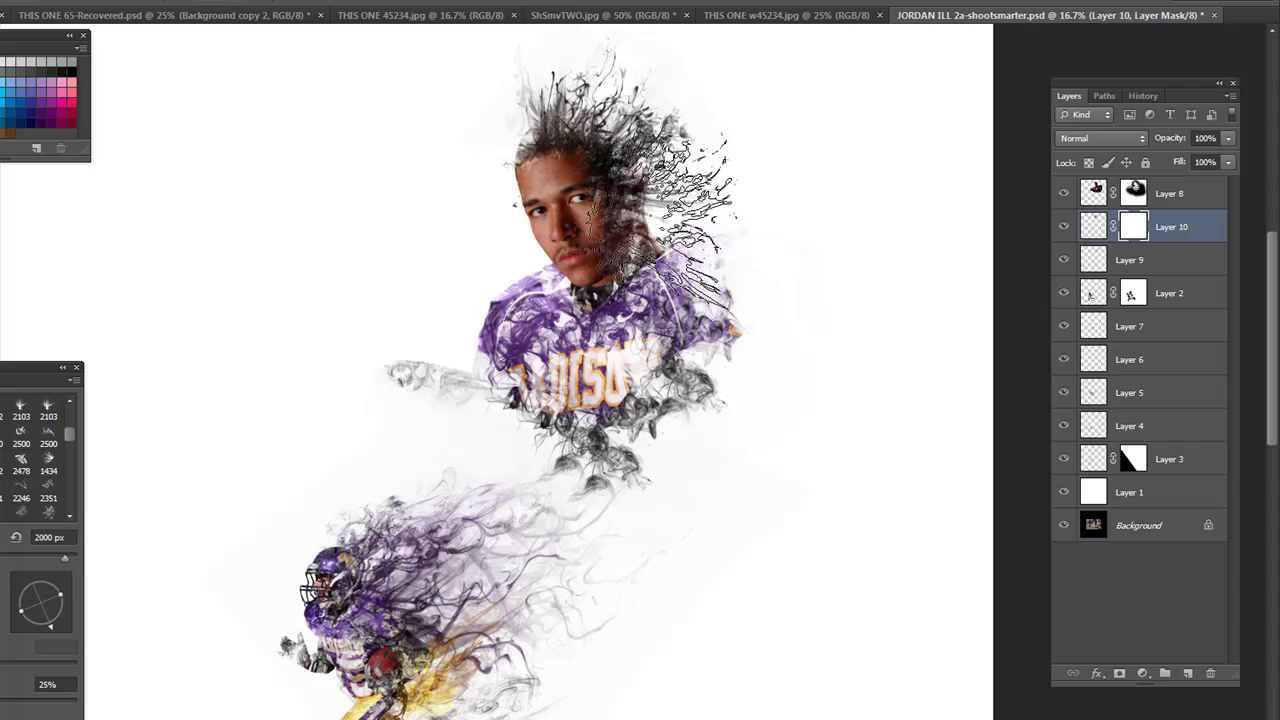
pyautogui.click(712, 280)
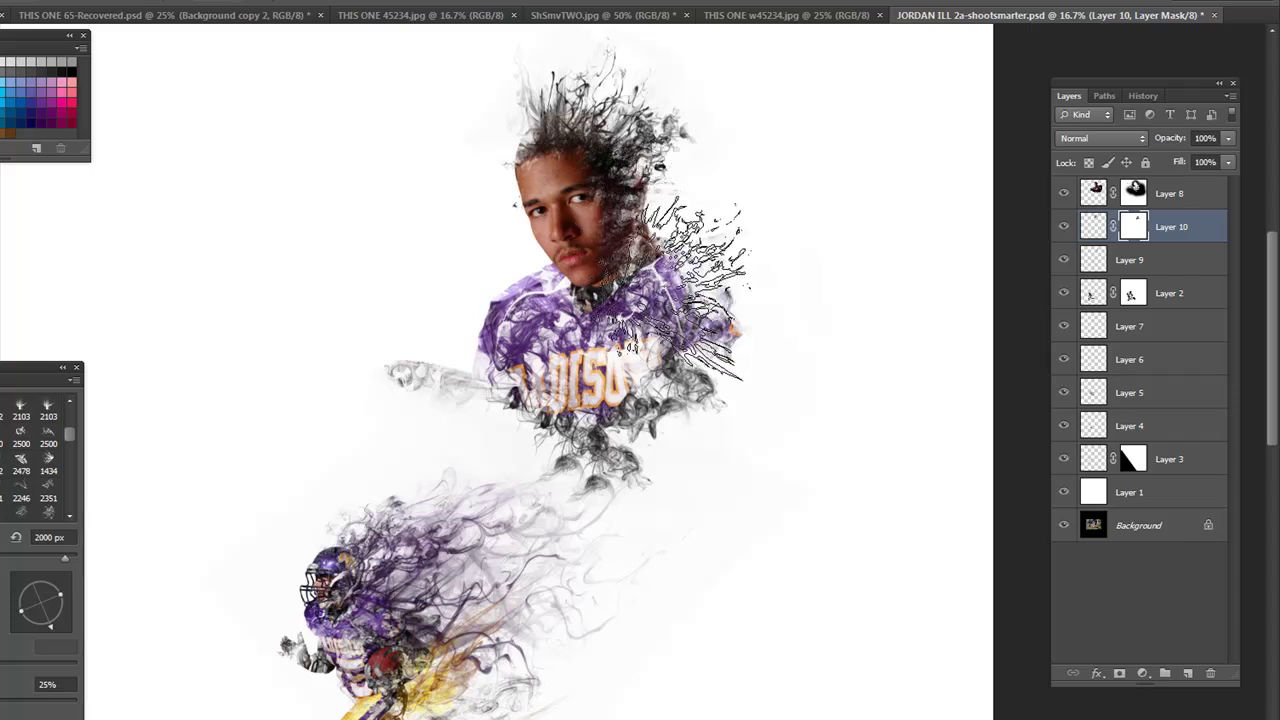
pyautogui.click(724, 440)
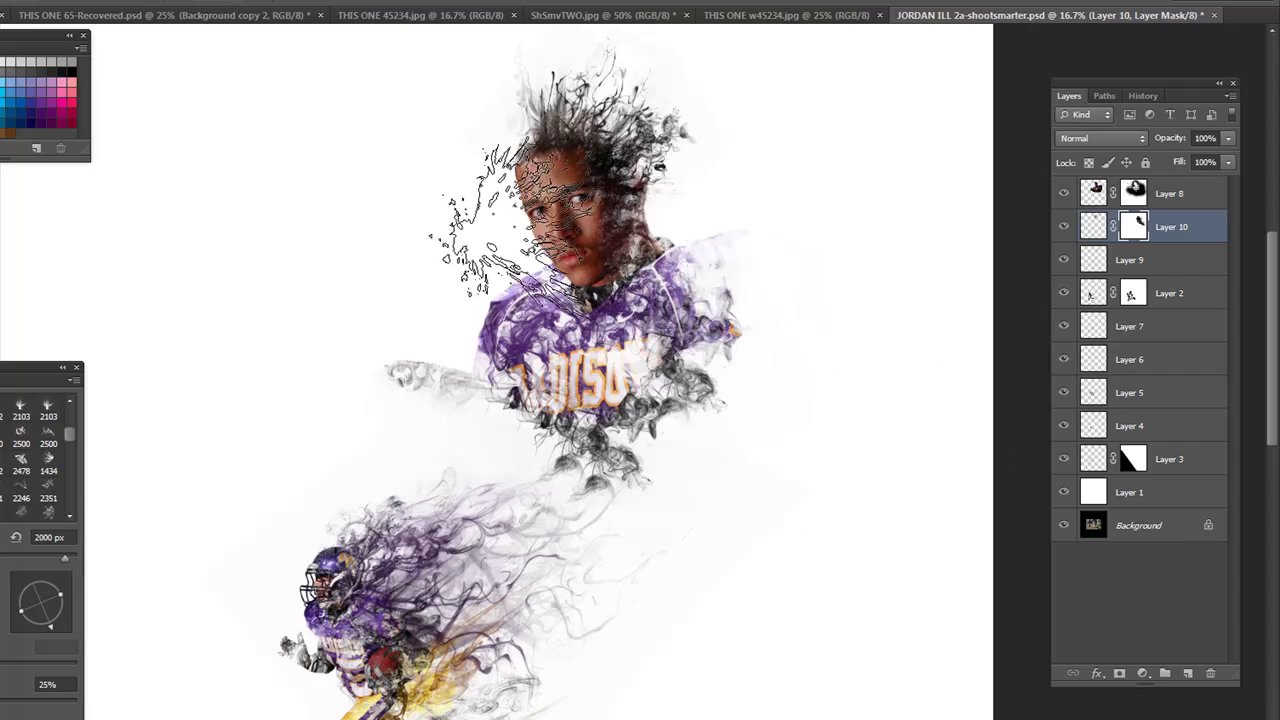
pyautogui.click(1131, 188)
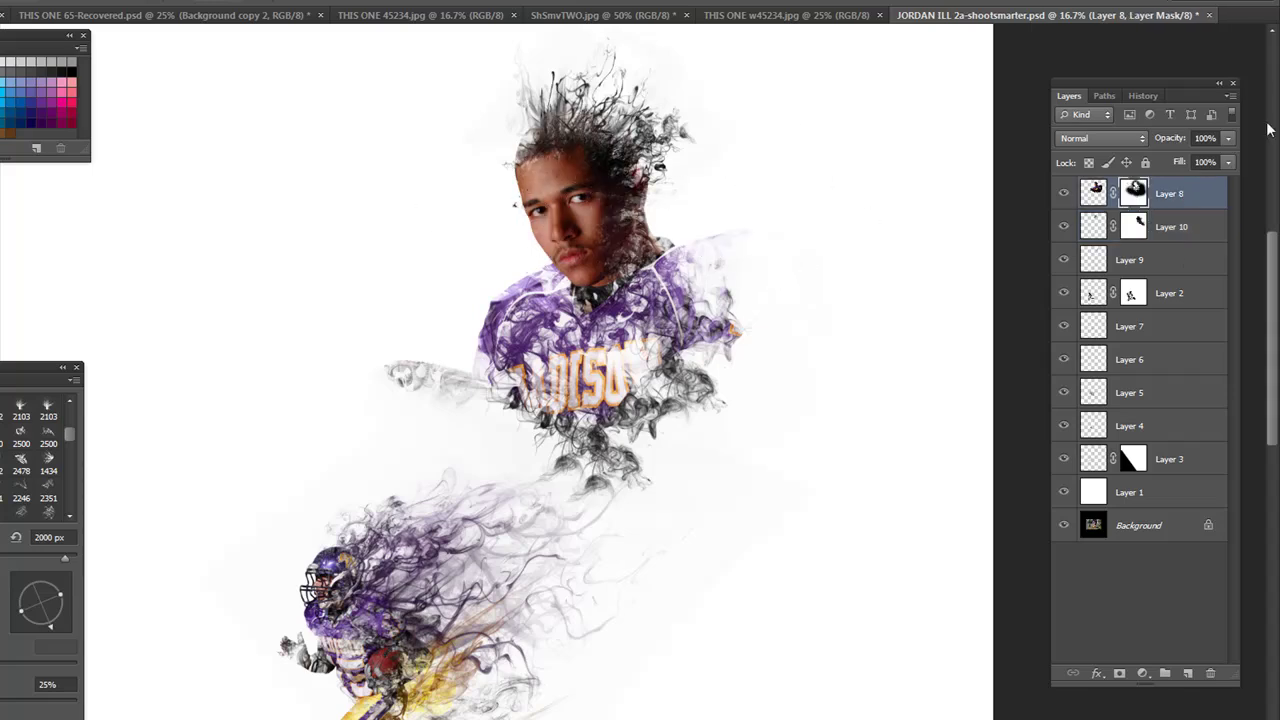
pyautogui.click(470, 335)
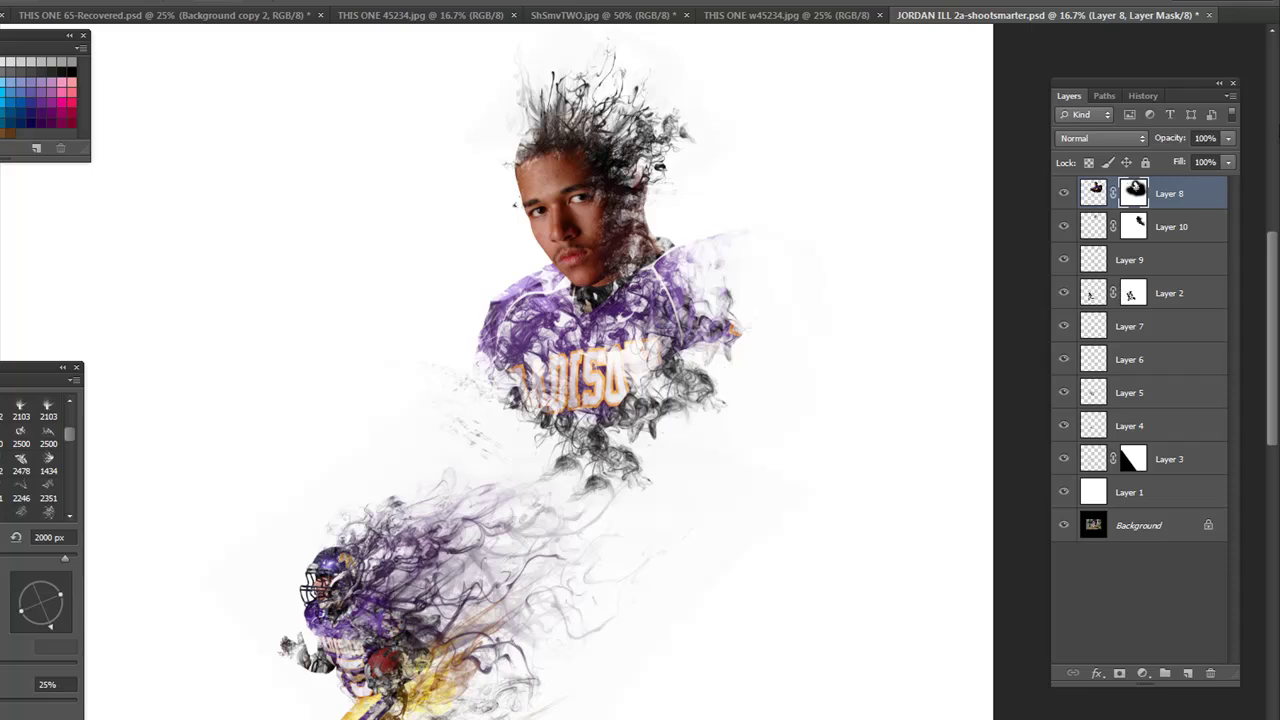
# On a new layer above Layer 10, stamp the 2500 px particle splatter brush along the far side of the jersey.
pyautogui.click(1181, 236)
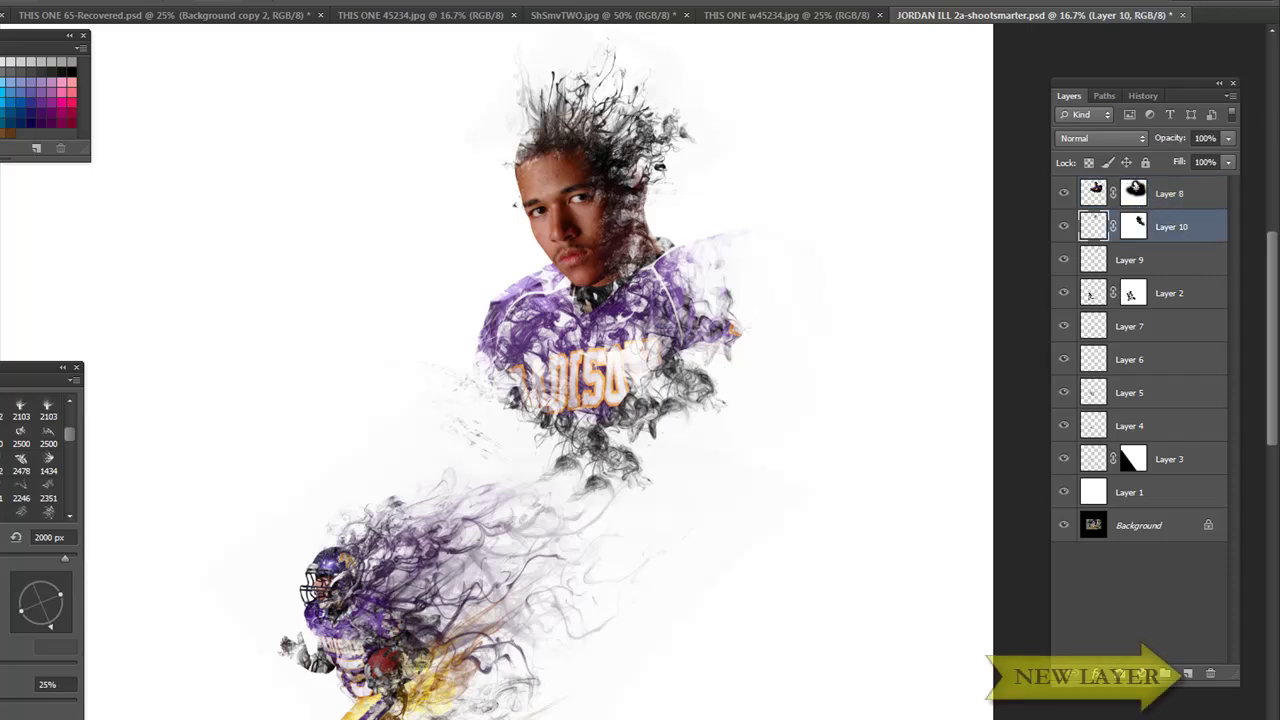
pyautogui.click(1189, 675)
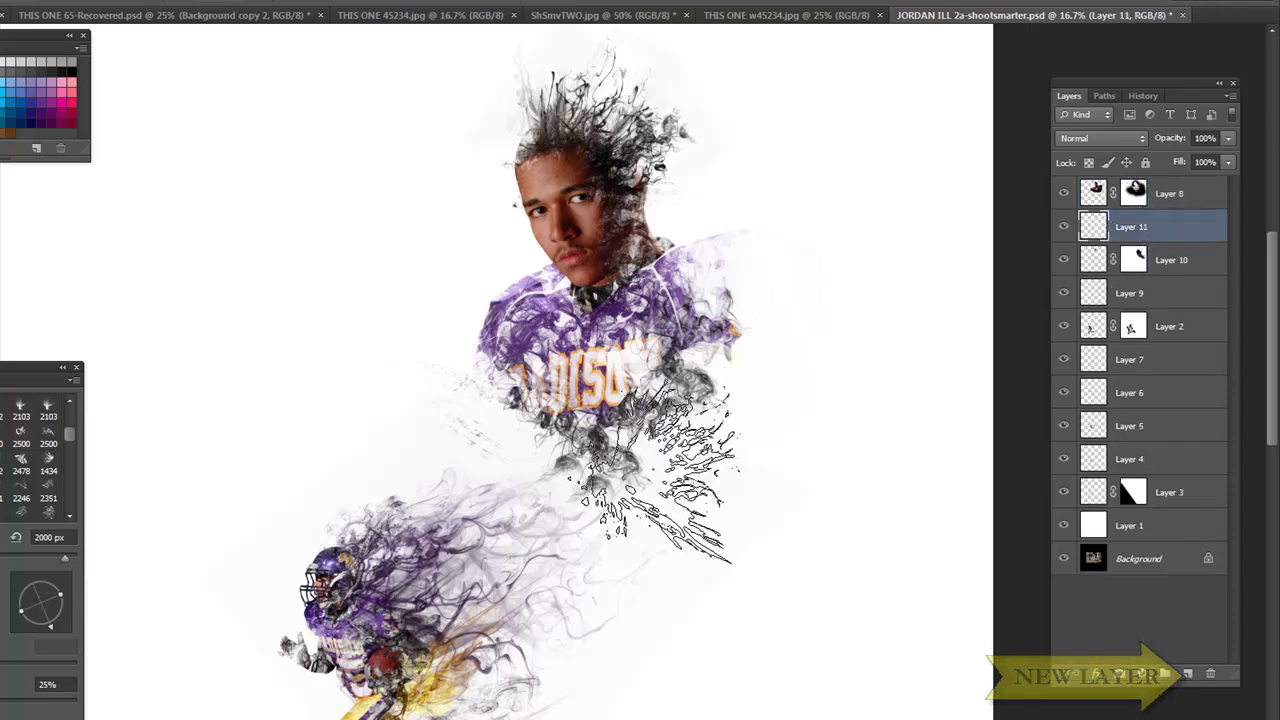
pyautogui.rightClick(480, 315)
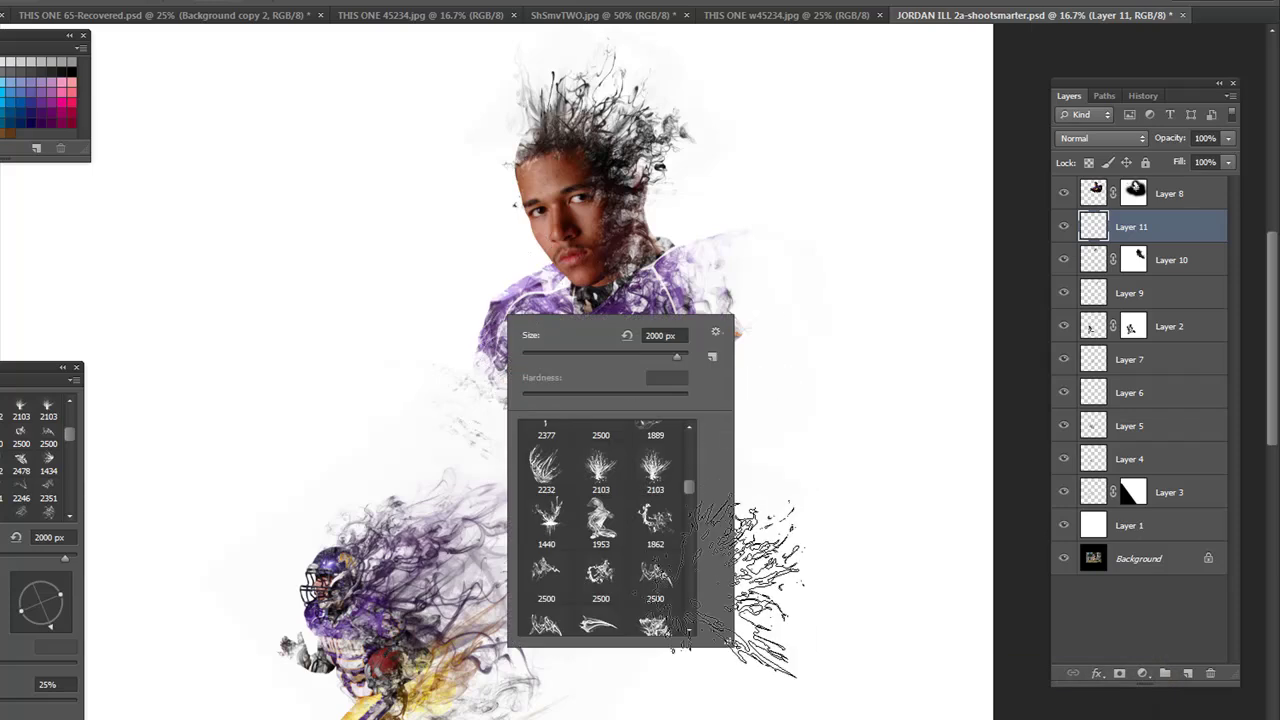
pyautogui.click(600, 577)
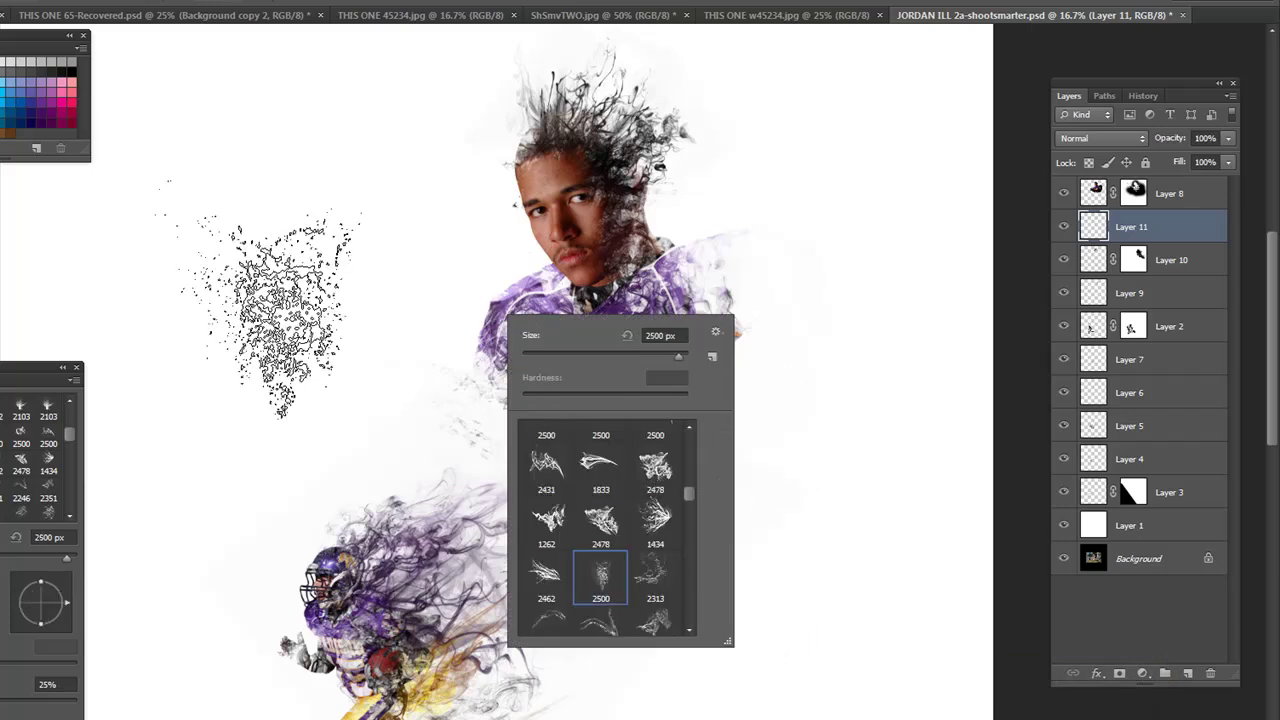
pyautogui.press('Return')
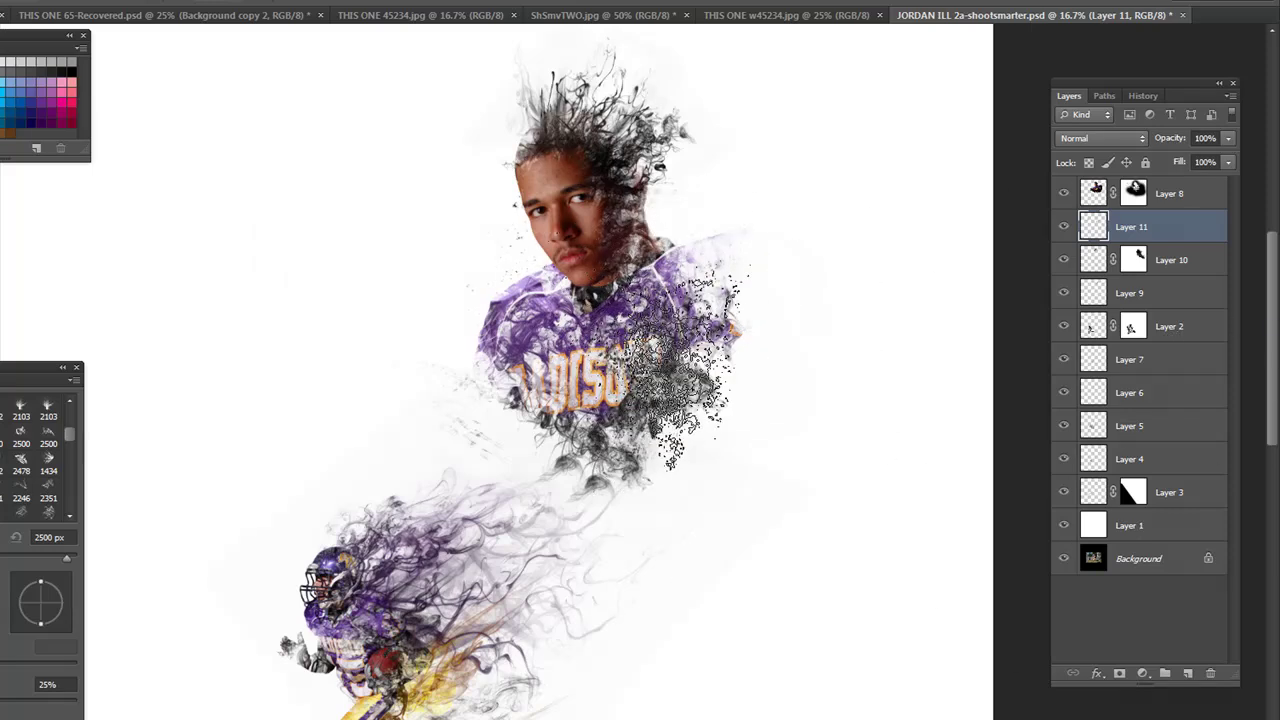
pyautogui.click(690, 350)
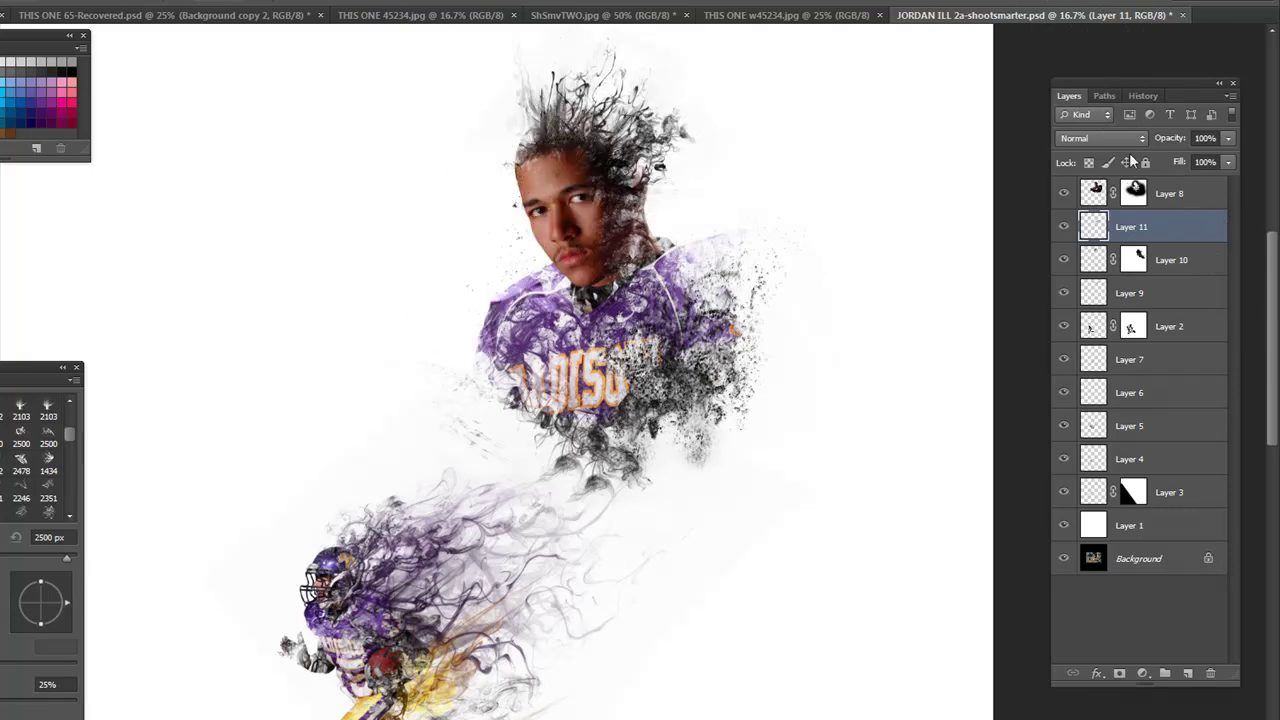
# Stamp the 2500 px splatter brush on Layer 8's mask to restore the jersey and scatter its lower edge into particles.
pyautogui.click(1135, 193)
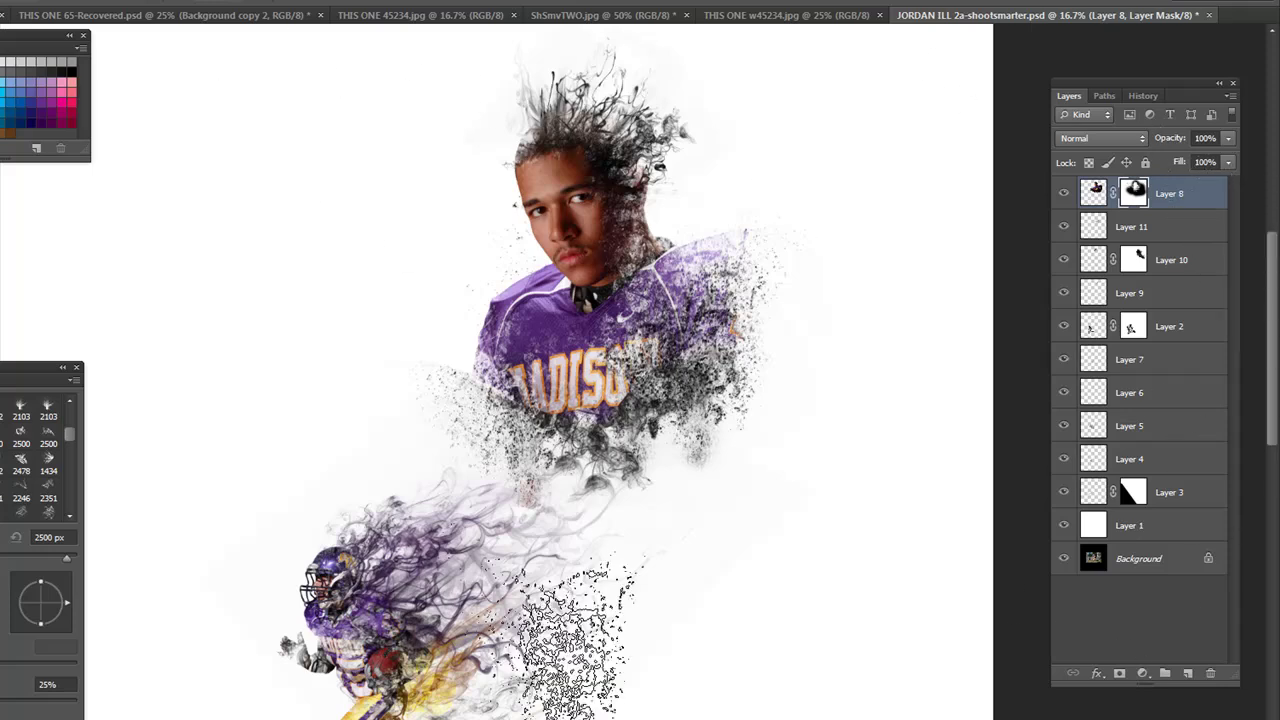
pyautogui.hotkey('ctrl', '-')
pyautogui.moveTo(700, 550); pyautogui.dragTo(726, 443)
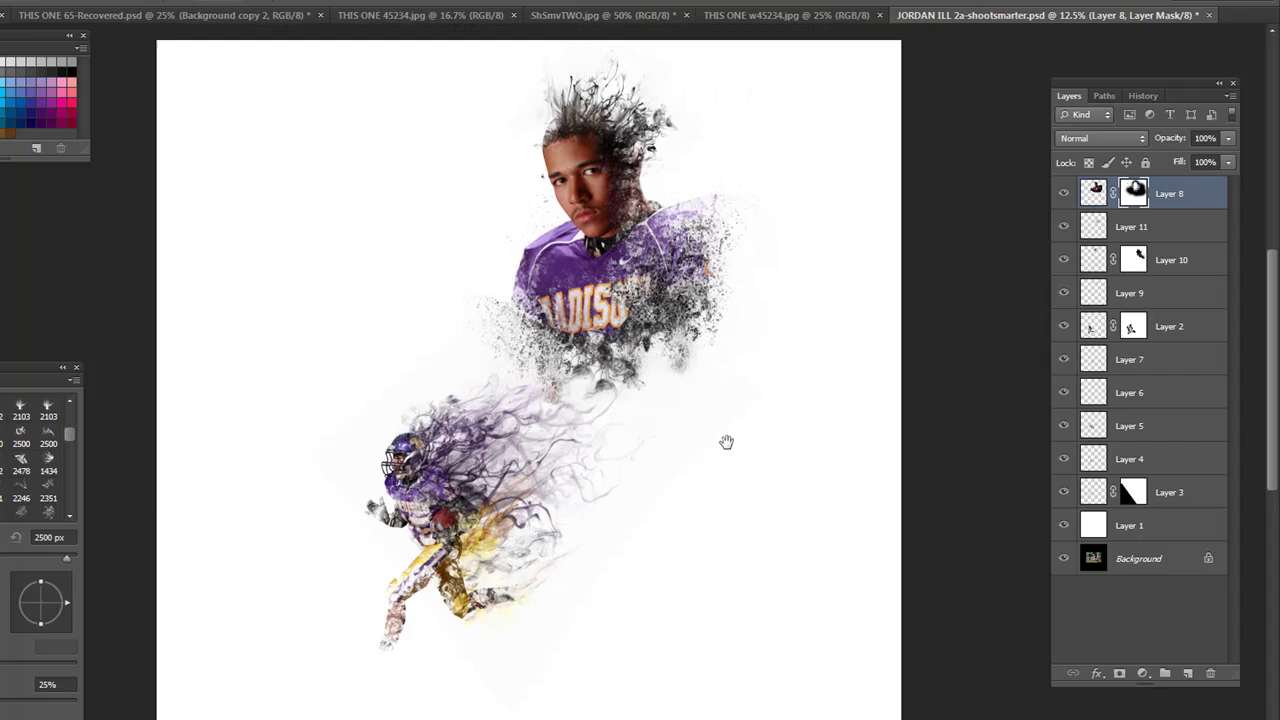
# Copy the selected player from THIS ONE w45234.jpg and paste him above Layer 11 in JORDAN ILL 2a-shootsmarter.psd.
pyautogui.click(789, 14)
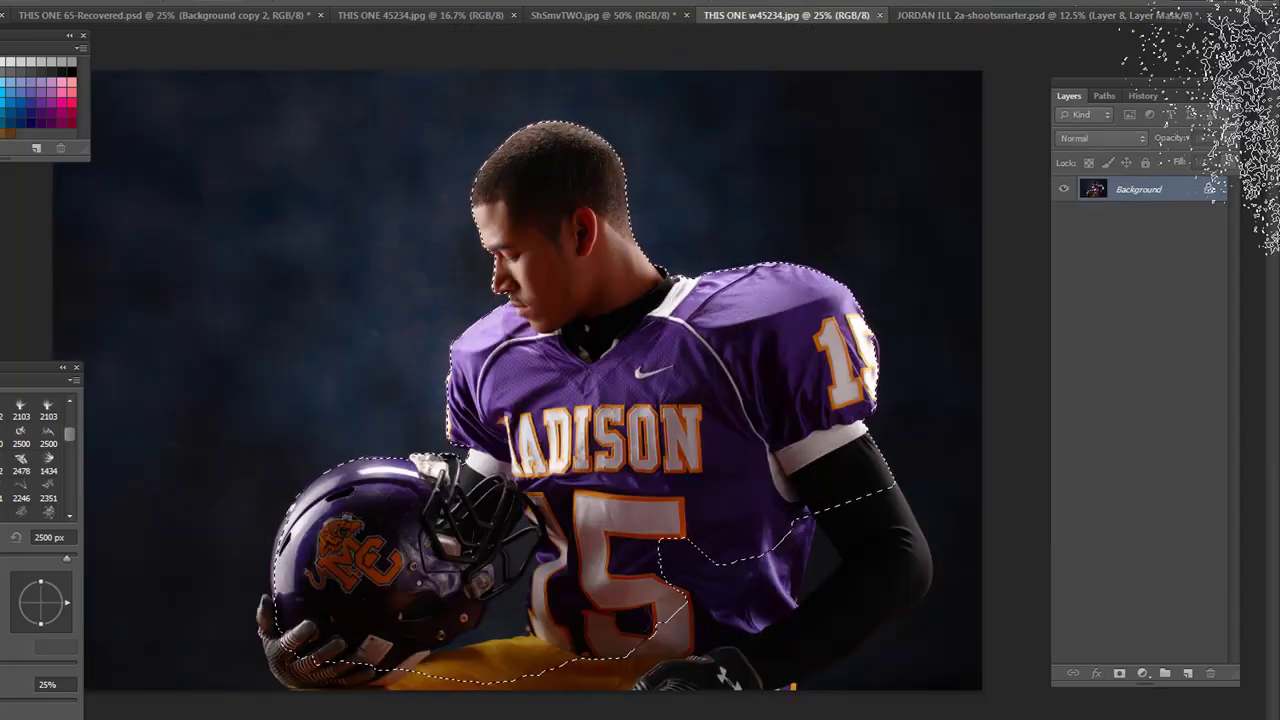
pyautogui.hotkey('ctrl', 'c')
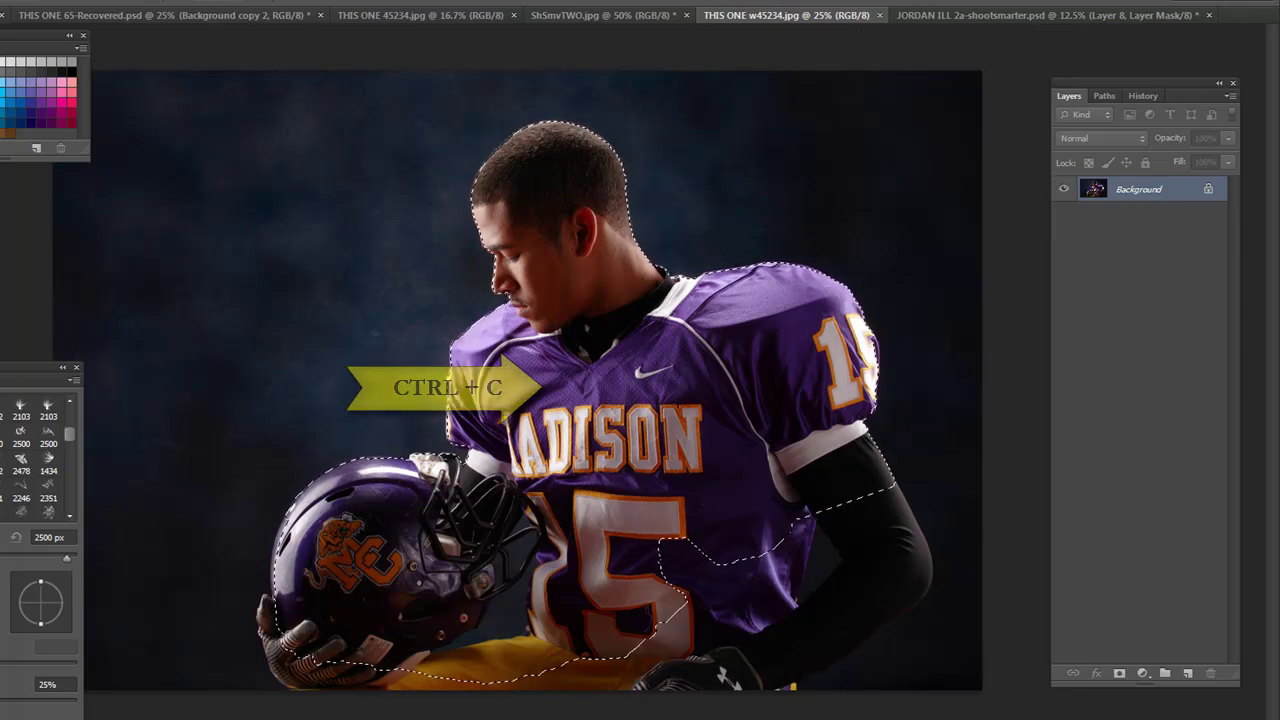
pyautogui.click(955, 13)
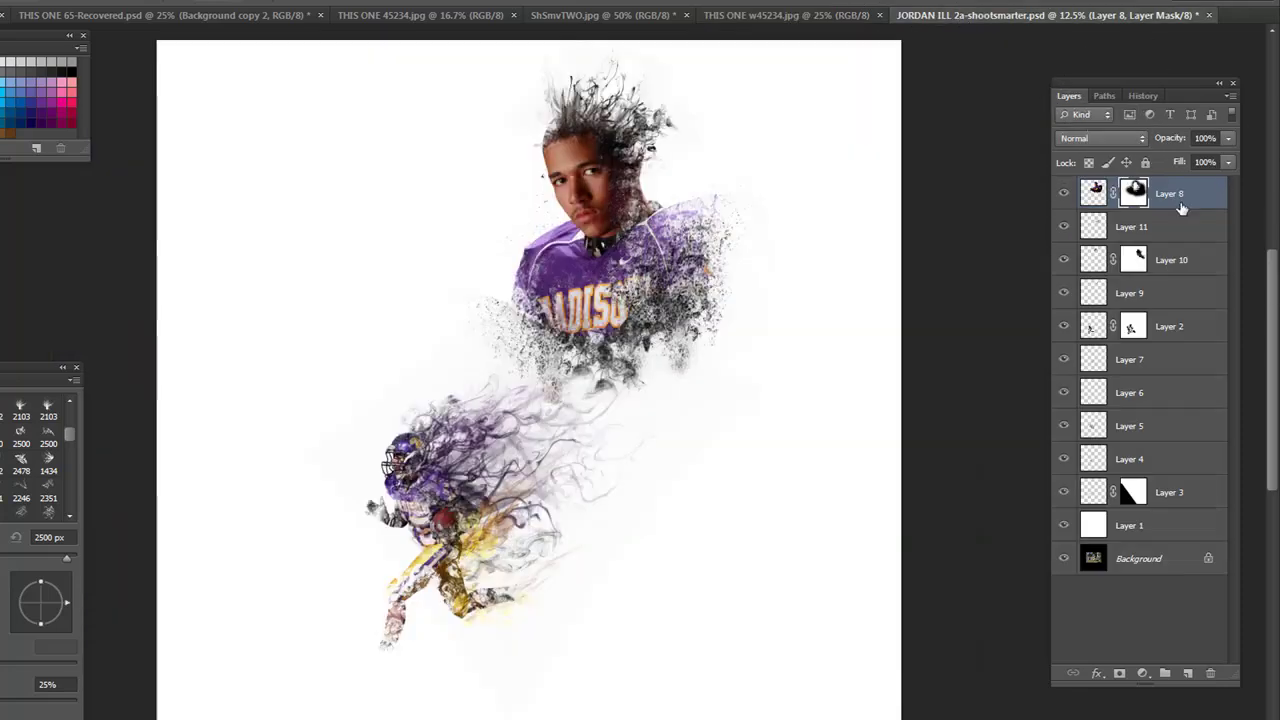
pyautogui.click(1140, 224)
pyautogui.hotkey('ctrl', 'v')
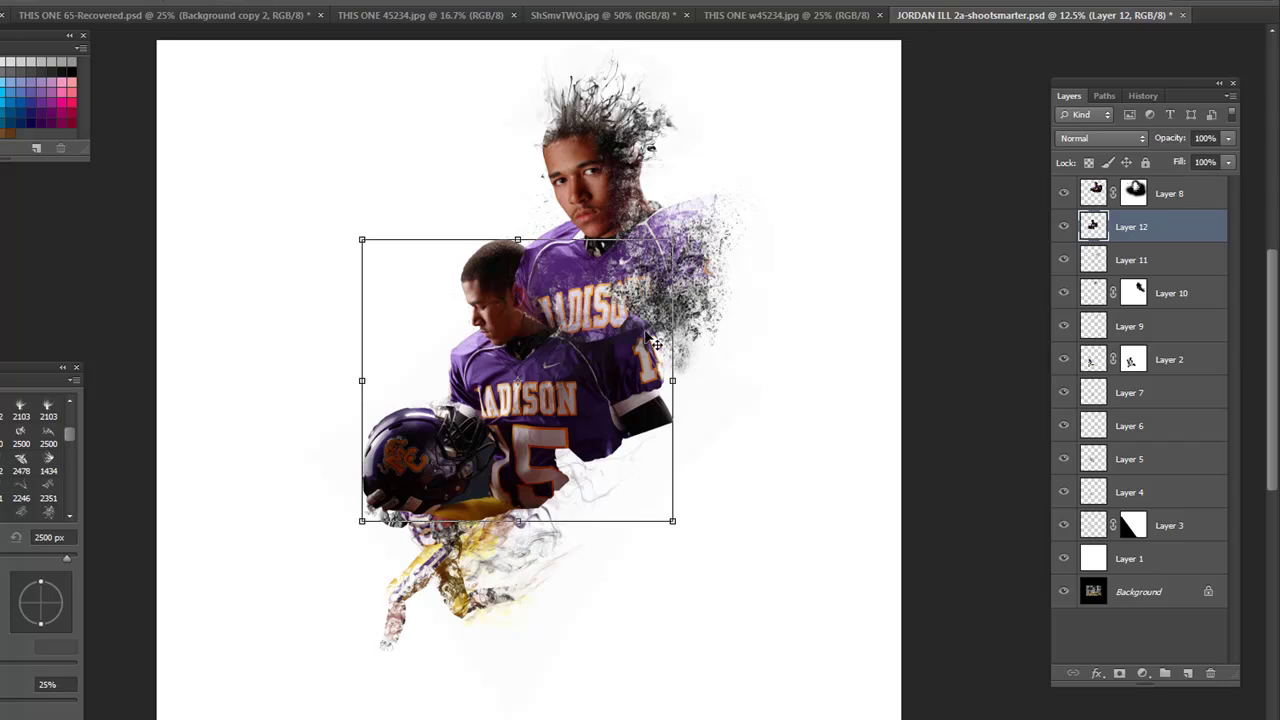
# Scale down the pasted player on Layer 12 and place him behind the main portrait's near shoulder.
pyautogui.hotkey('ctrl', 't')
pyautogui.moveTo(672, 240); pyautogui.dragTo(606, 298)
pyautogui.moveTo(537, 441); pyautogui.dragTo(598, 285)
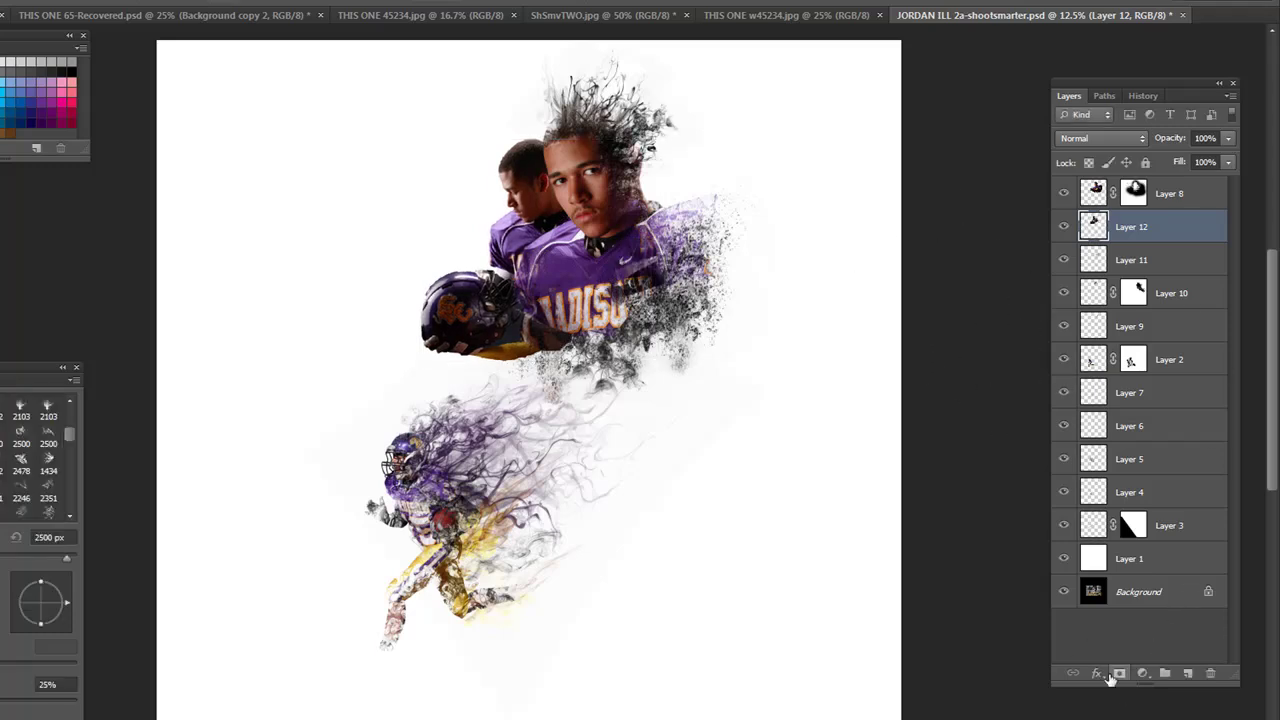
# Add a layer mask to Layer 12 and choose the middle swirling 2500 smoke brush tip.
pyautogui.click(1117, 677)
pyautogui.rightClick(638, 395)
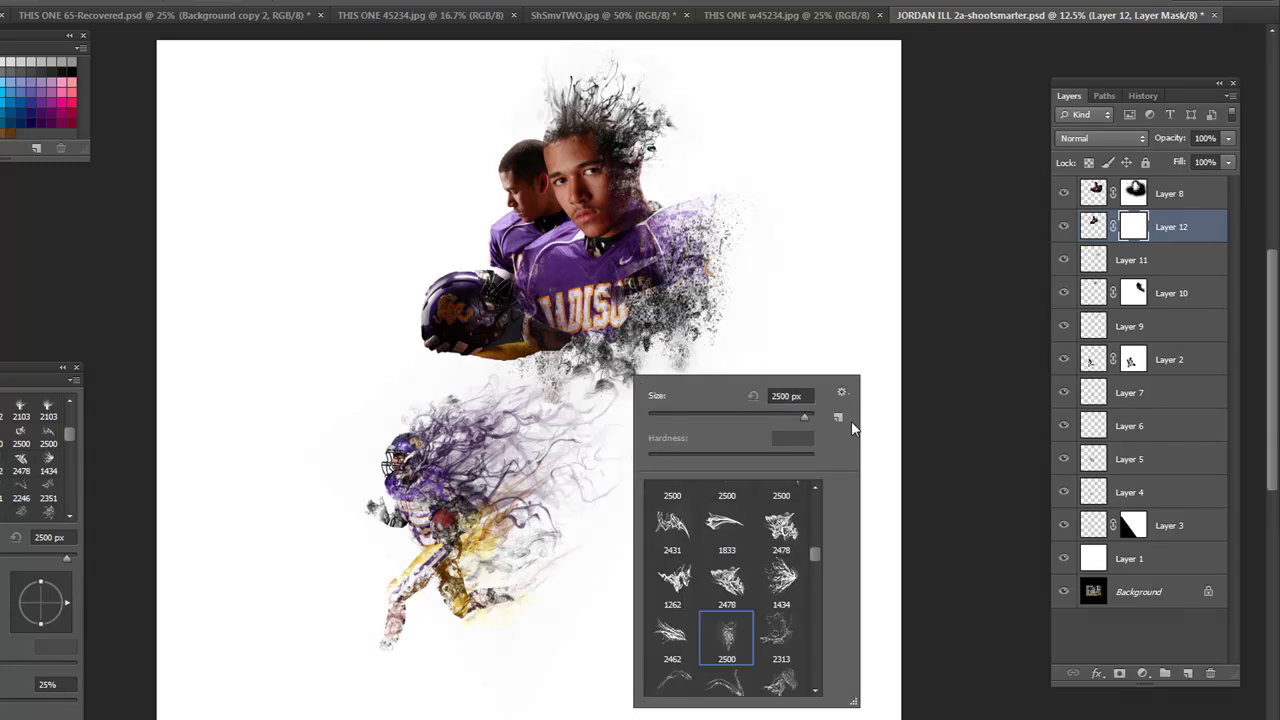
pyautogui.scroll(2, 800, 563)
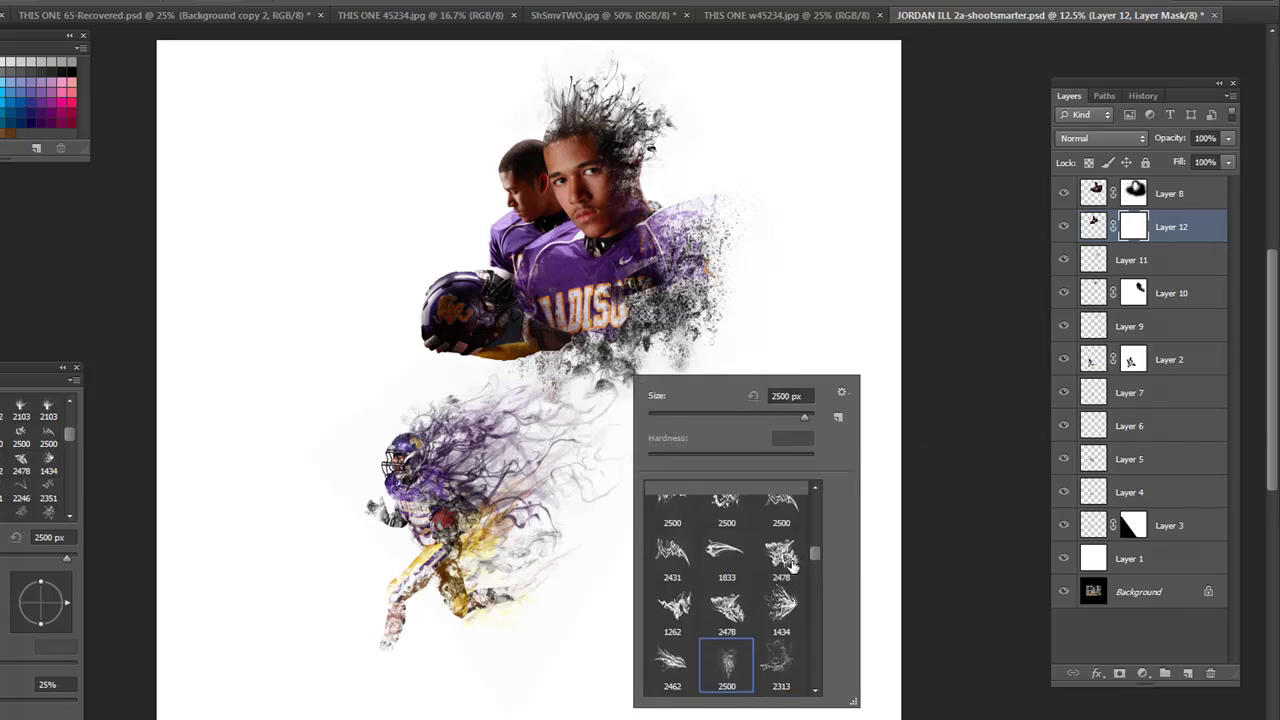
pyautogui.click(725, 557)
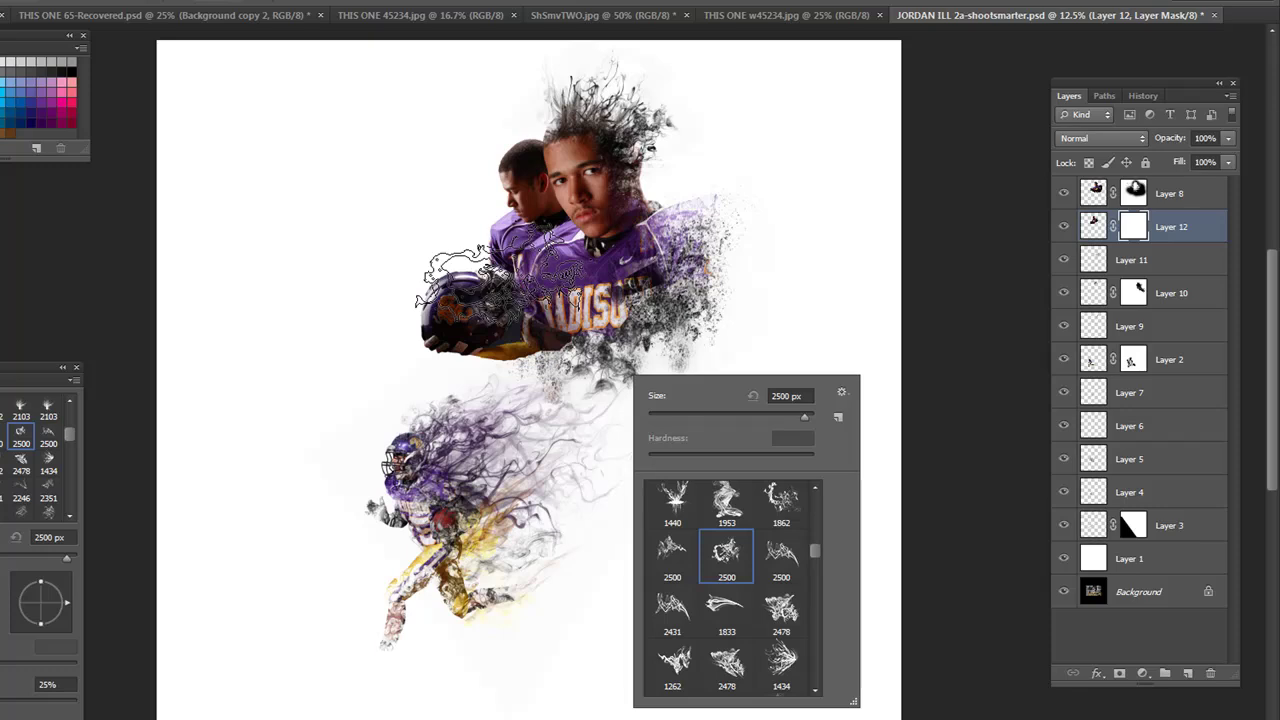
pyautogui.click(165, 135)
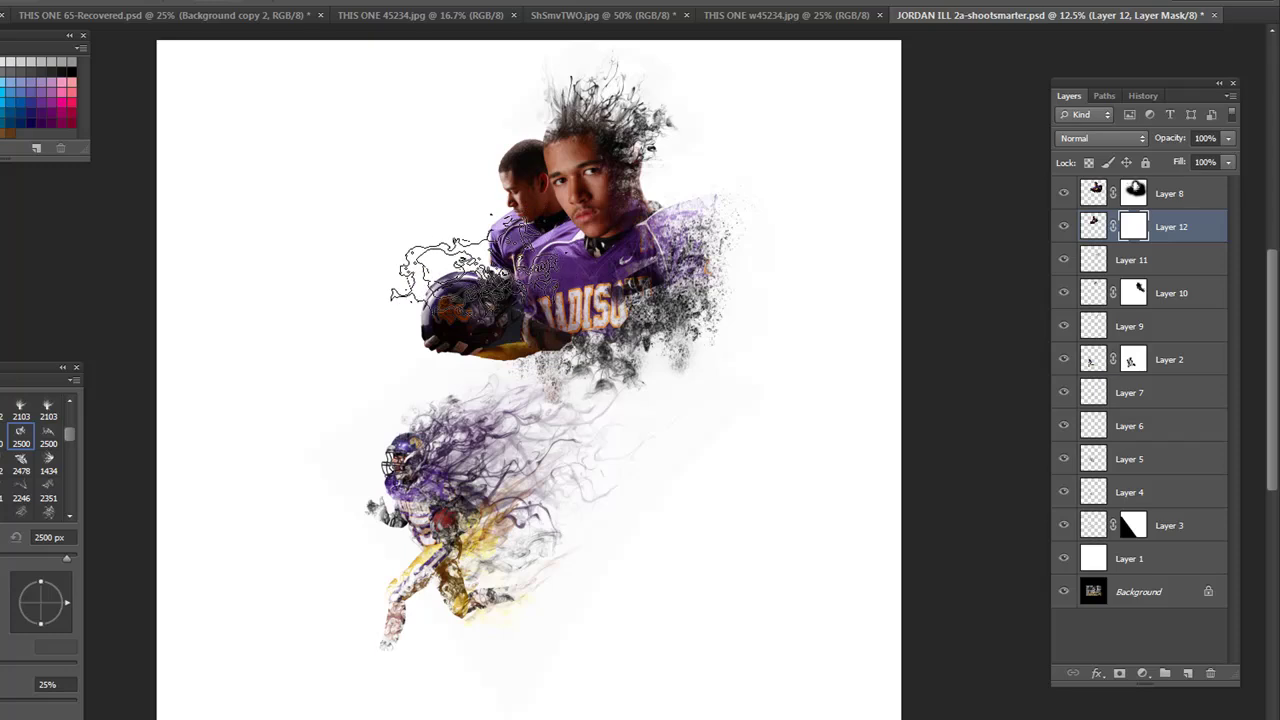
# Reduce the smoke brush to 1571 px and stamp Layer 12's mask to dissolve the helmet and shoulder.
pyautogui.press('[')
pyautogui.press('[')
pyautogui.press('[')
pyautogui.press('[')
pyautogui.press('[')
pyautogui.press('[')
pyautogui.press('[')
pyautogui.press('[')
pyautogui.press('[')
pyautogui.press('[')
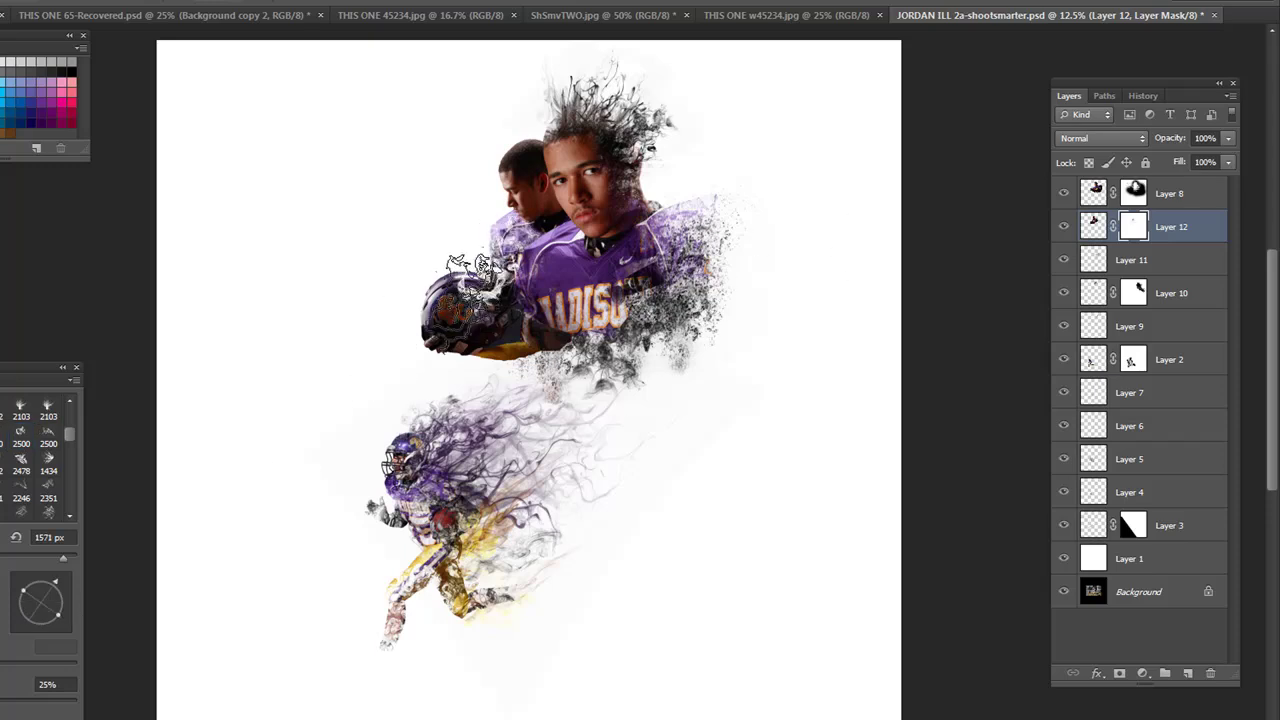
pyautogui.click(452, 318)
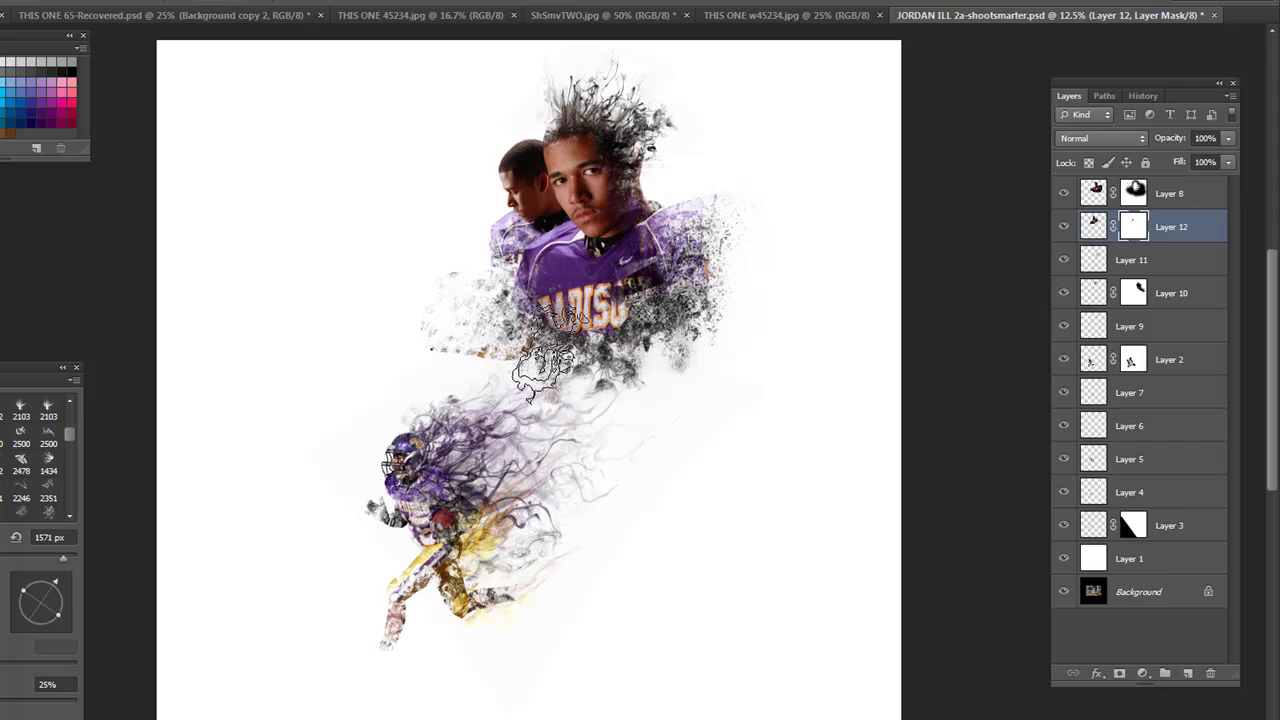
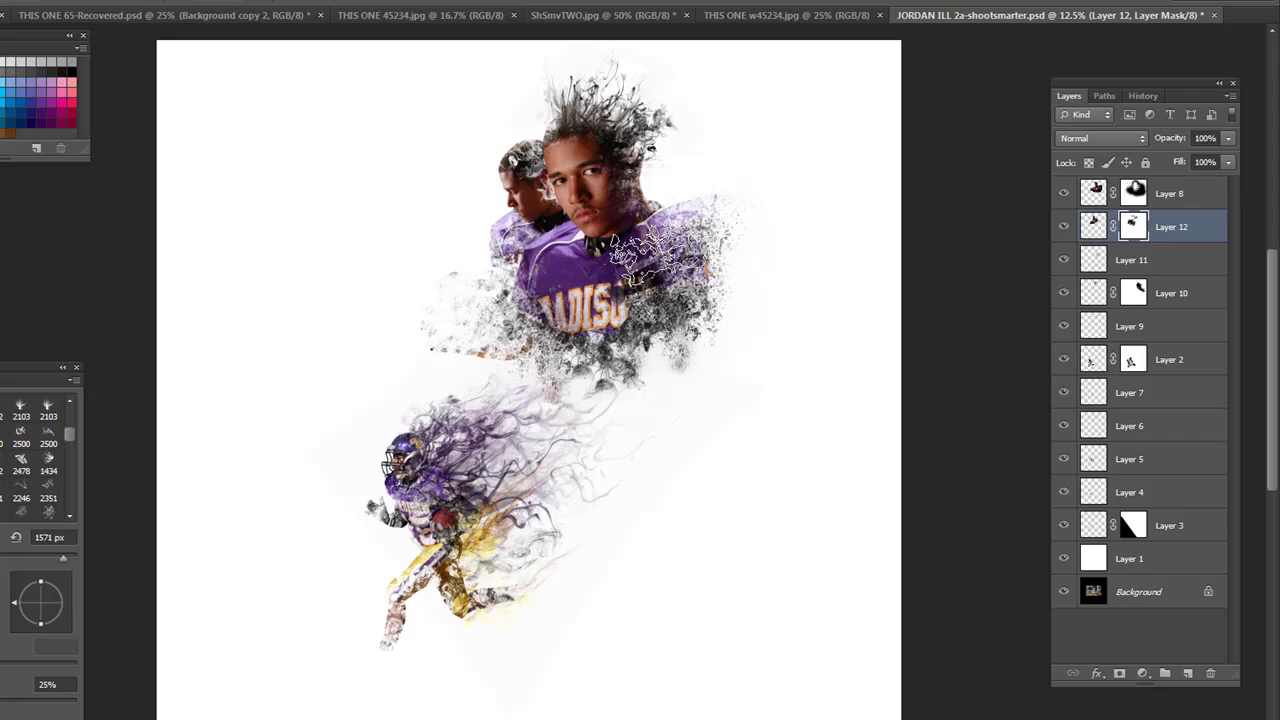
# Switch to the soft round brush with 0% hardness and reduce its size to 175 px.
pyautogui.rightClick(311, 166)
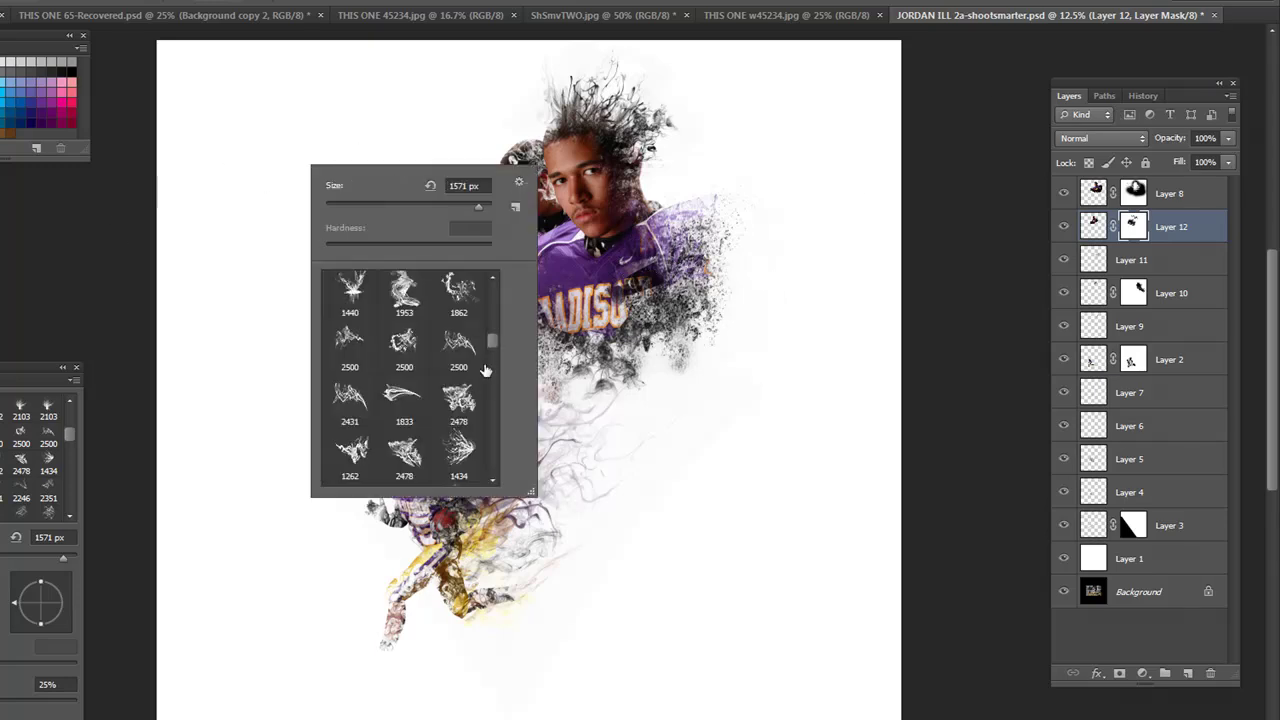
pyautogui.moveTo(491, 344); pyautogui.dragTo(491, 285)
pyautogui.click(349, 297)
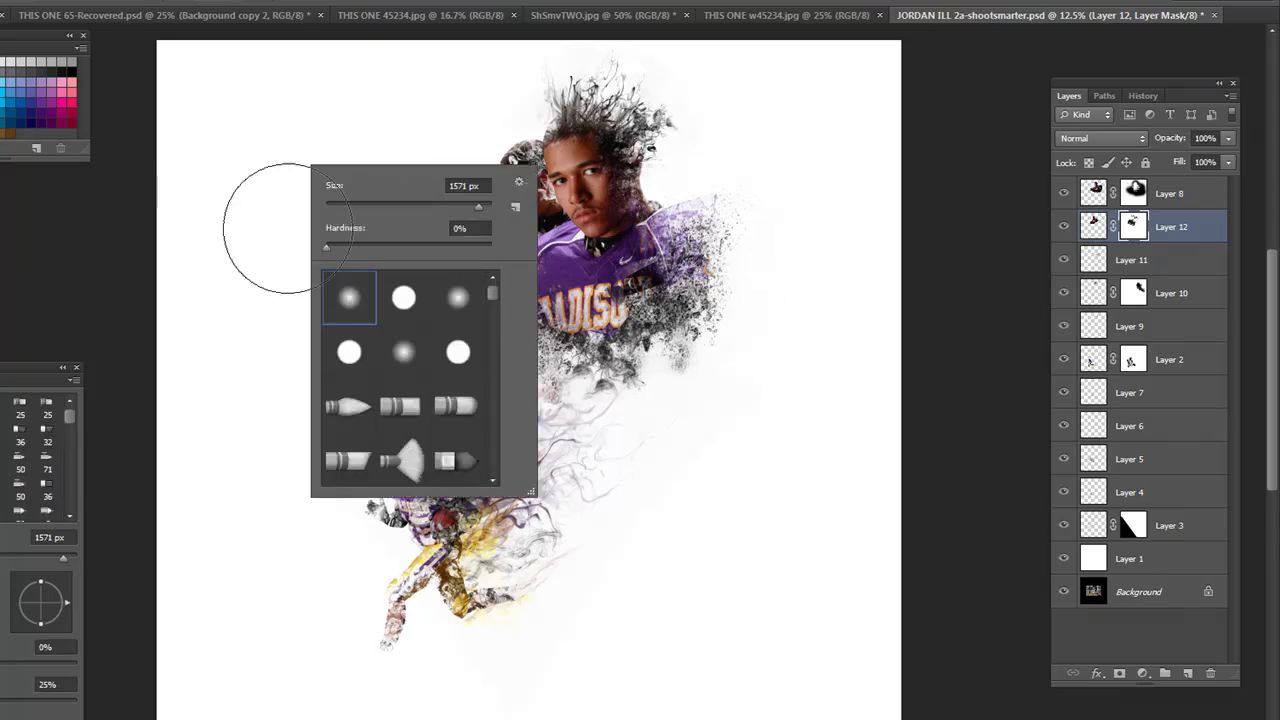
pyautogui.press('Return')
pyautogui.press('[')
pyautogui.press('[')
pyautogui.press('[')
pyautogui.press('[')
pyautogui.press('[')
pyautogui.press('[')
pyautogui.press('[')
pyautogui.press('[')
pyautogui.press('[')
pyautogui.press('[')
pyautogui.press('[')
pyautogui.press('[')
pyautogui.press('[')
pyautogui.press('[')
pyautogui.press('[')
pyautogui.press('[')
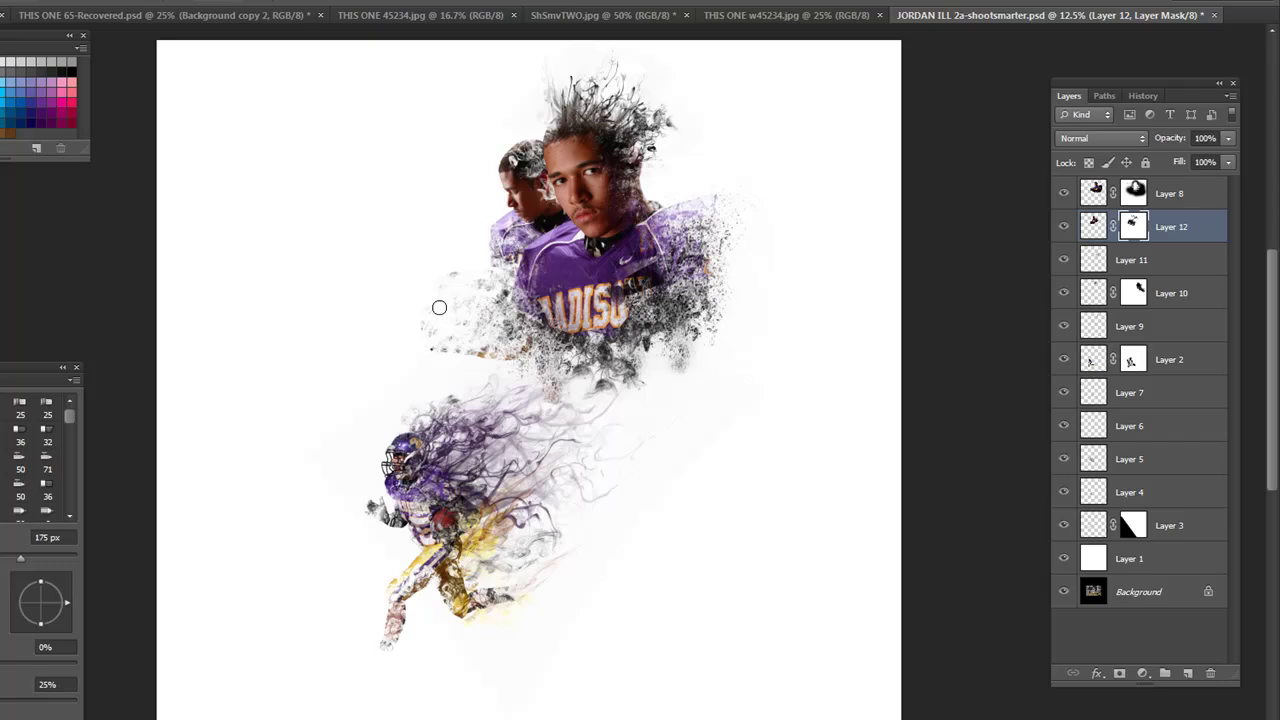
# Enlarge the soft round brush to 600 px and paint out Layer 12's leftover jersey fragments beside the main portrait's lower jersey.
pyautogui.press(']')
pyautogui.press(']')
pyautogui.press(']')
pyautogui.press(']')
pyautogui.press(']')
pyautogui.moveTo(442, 286)
pyautogui.mouseDown()
pyautogui.moveTo(420, 326)
pyautogui.moveTo(458, 319)
pyautogui.moveTo(451, 360)
pyautogui.moveTo(480, 351)
pyautogui.mouseUp()
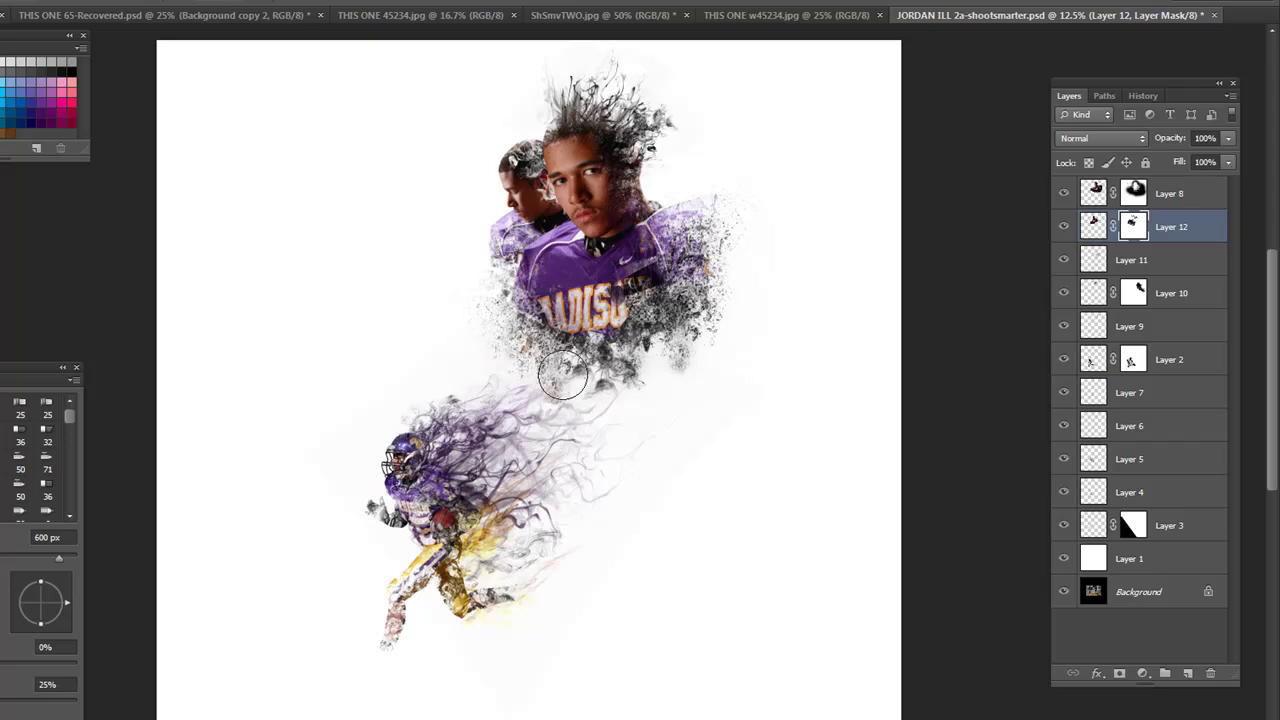
# Choose the dense splattered 2500 smoke brush tip, reduce it to 500 px and rotate its angle slightly.
pyautogui.rightClick(406, 216)
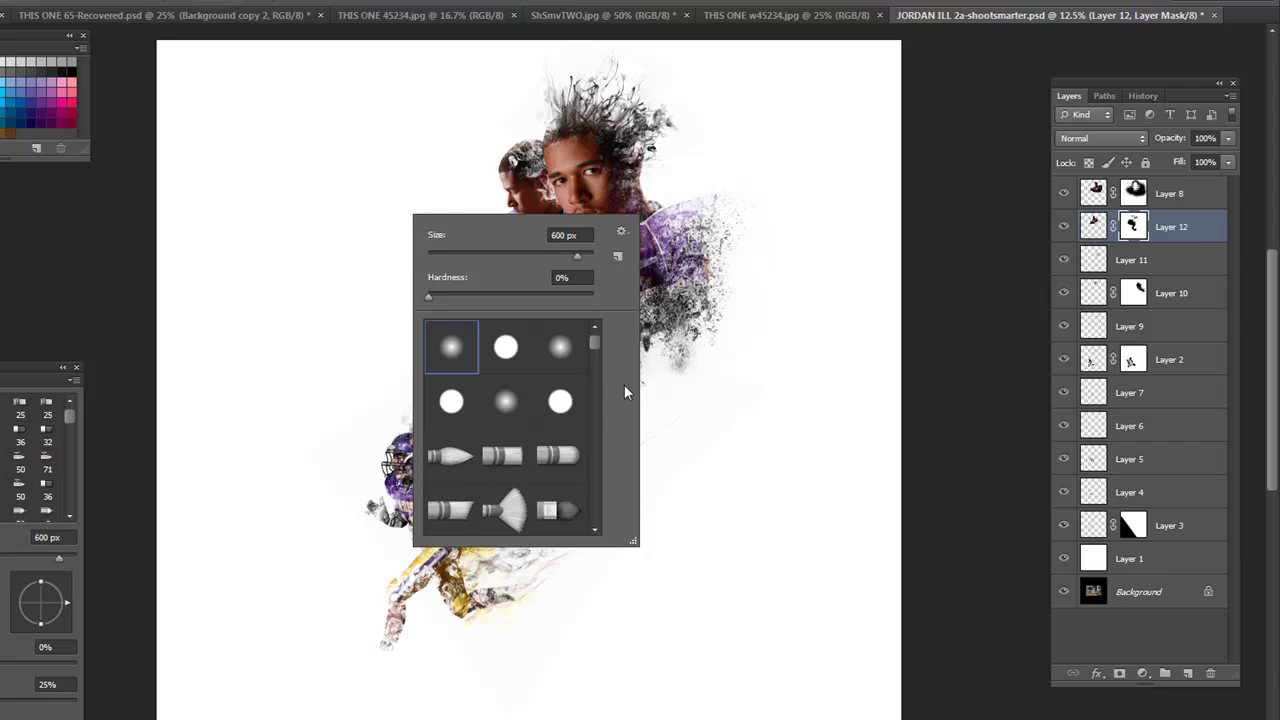
pyautogui.moveTo(597, 345); pyautogui.dragTo(595, 394)
pyautogui.doubleClick(557, 508)
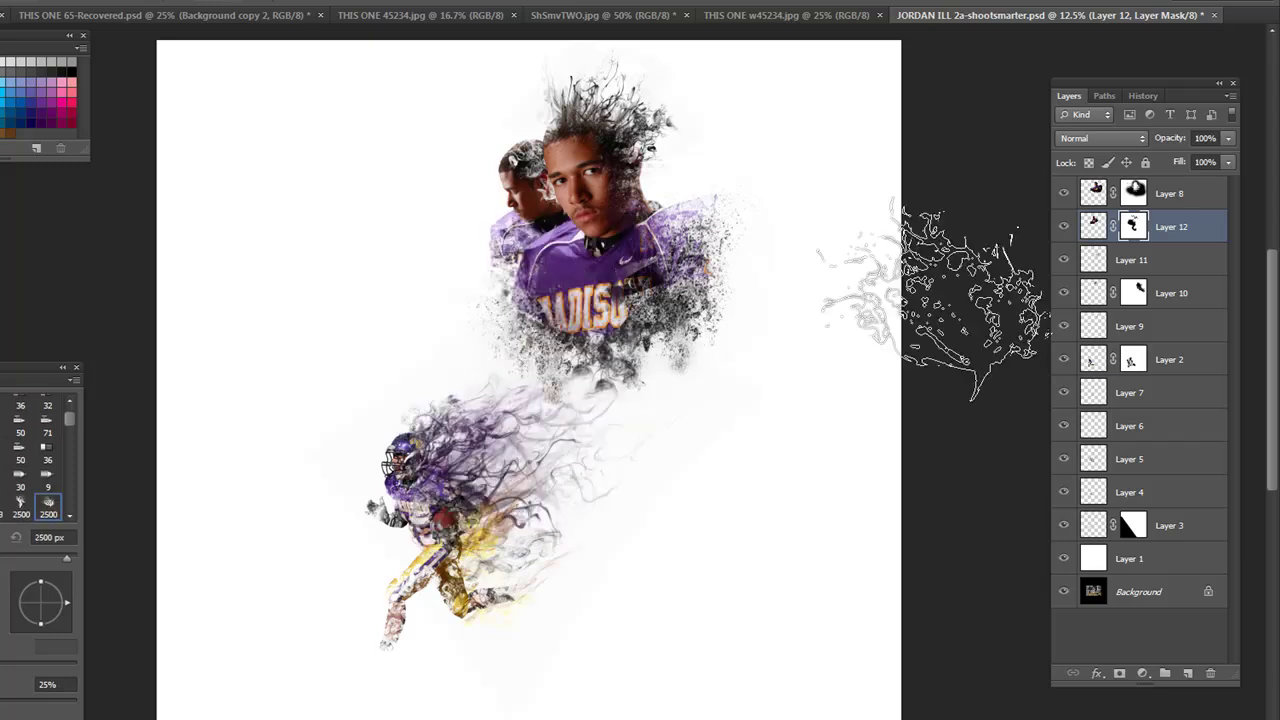
pyautogui.press('[')
pyautogui.press('[')
pyautogui.press('[')
pyautogui.press('[')
pyautogui.press('[')
pyautogui.press('[')
pyautogui.press('[')
pyautogui.press('[')
pyautogui.press('[')
pyautogui.press('[')
pyautogui.press('[')
pyautogui.press('[')
pyautogui.press('[')
pyautogui.press('[')
pyautogui.press('[')
pyautogui.press('[')
pyautogui.press('[')
pyautogui.press('[')
pyautogui.press('[')
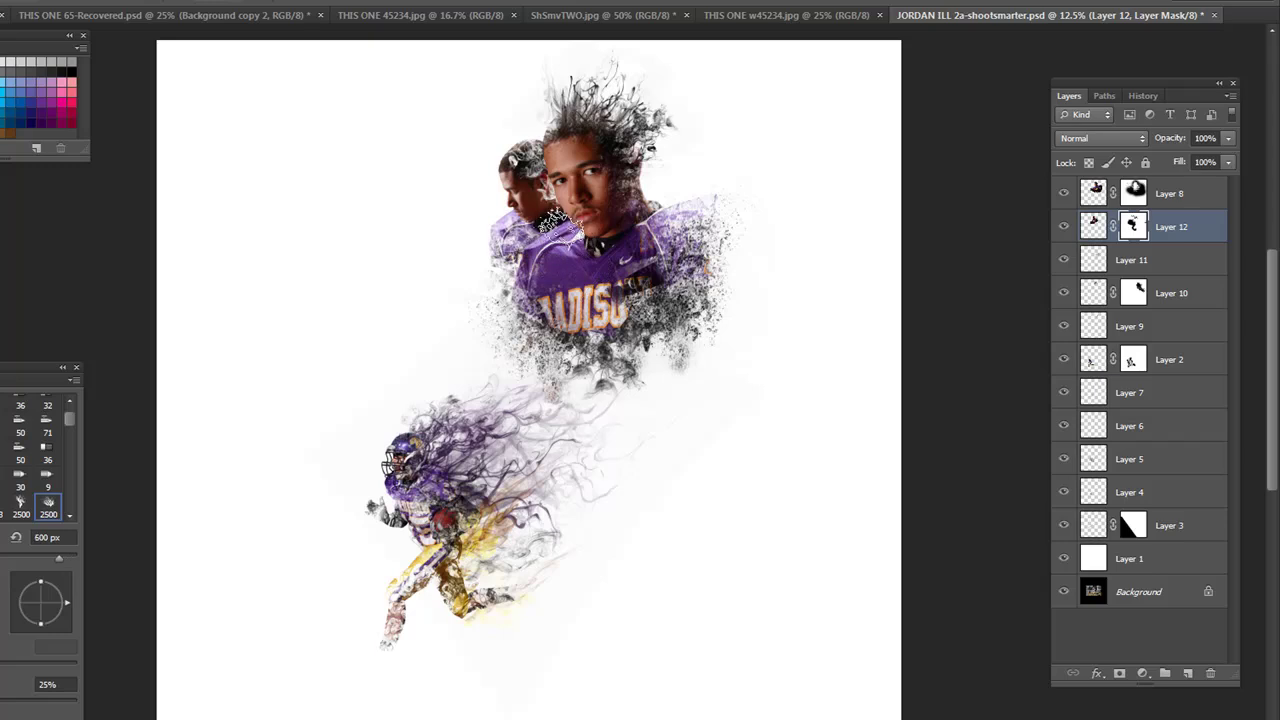
pyautogui.press(']')
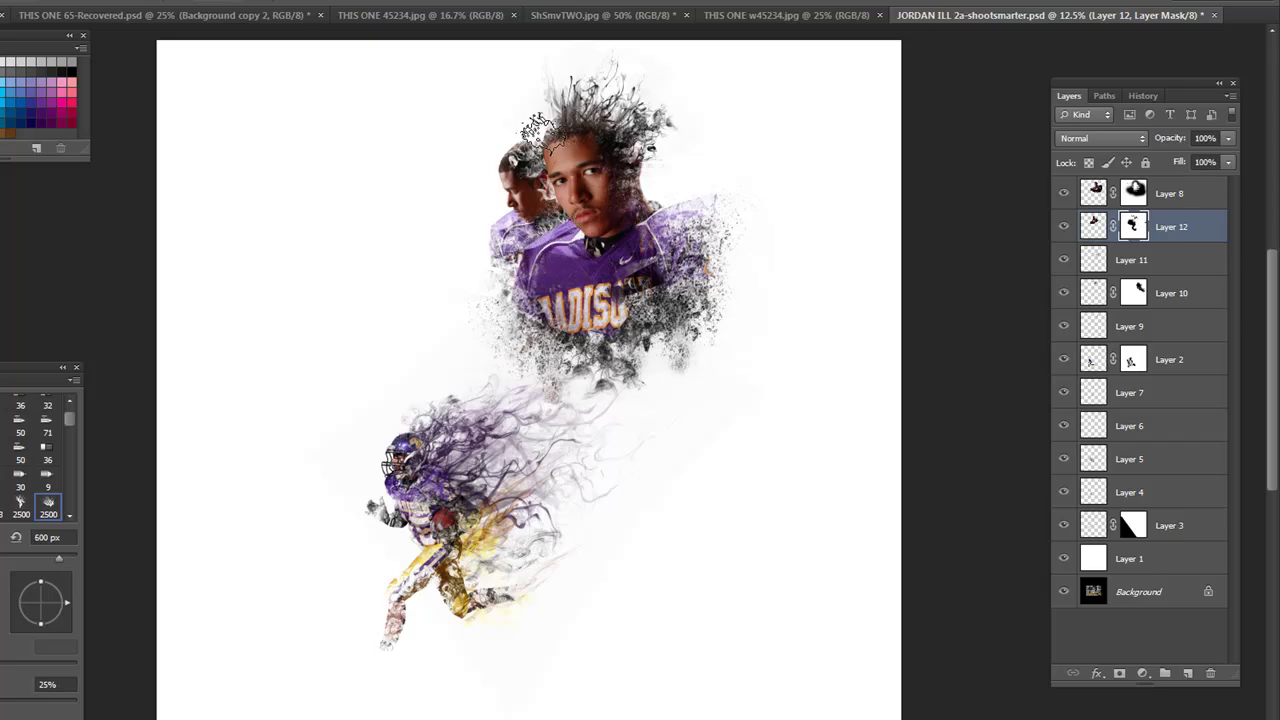
pyautogui.moveTo(67, 602); pyautogui.dragTo(48, 578)
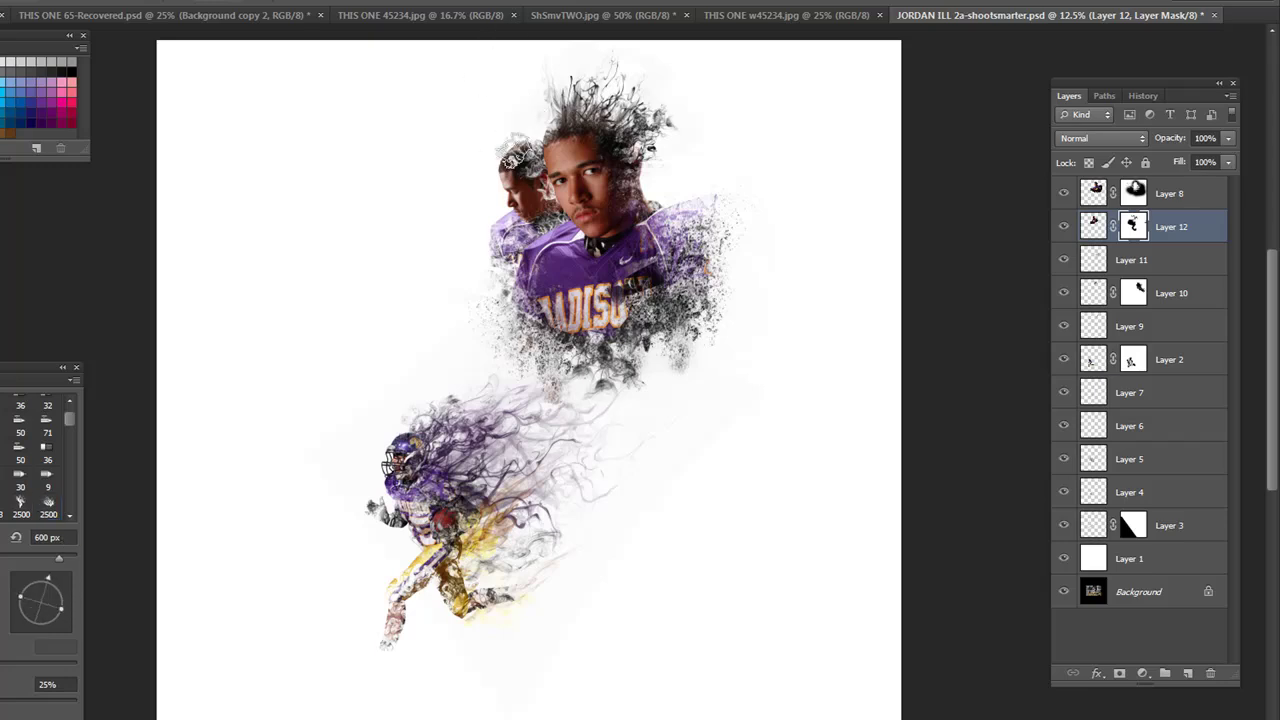
pyautogui.press('[')
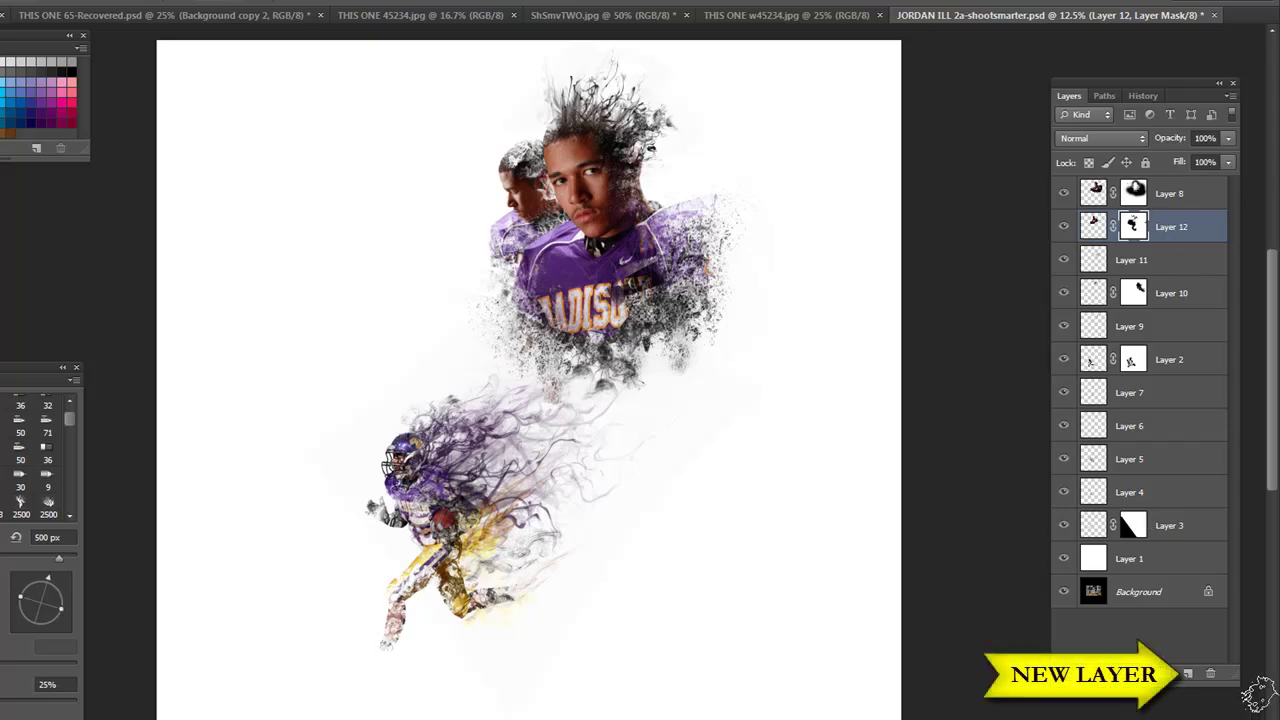
# Add a new layer above Layer 12 and stamp smoke behind the main portrait's head with the tip rotated and enlarged to 2100 px.
pyautogui.click(1189, 675)
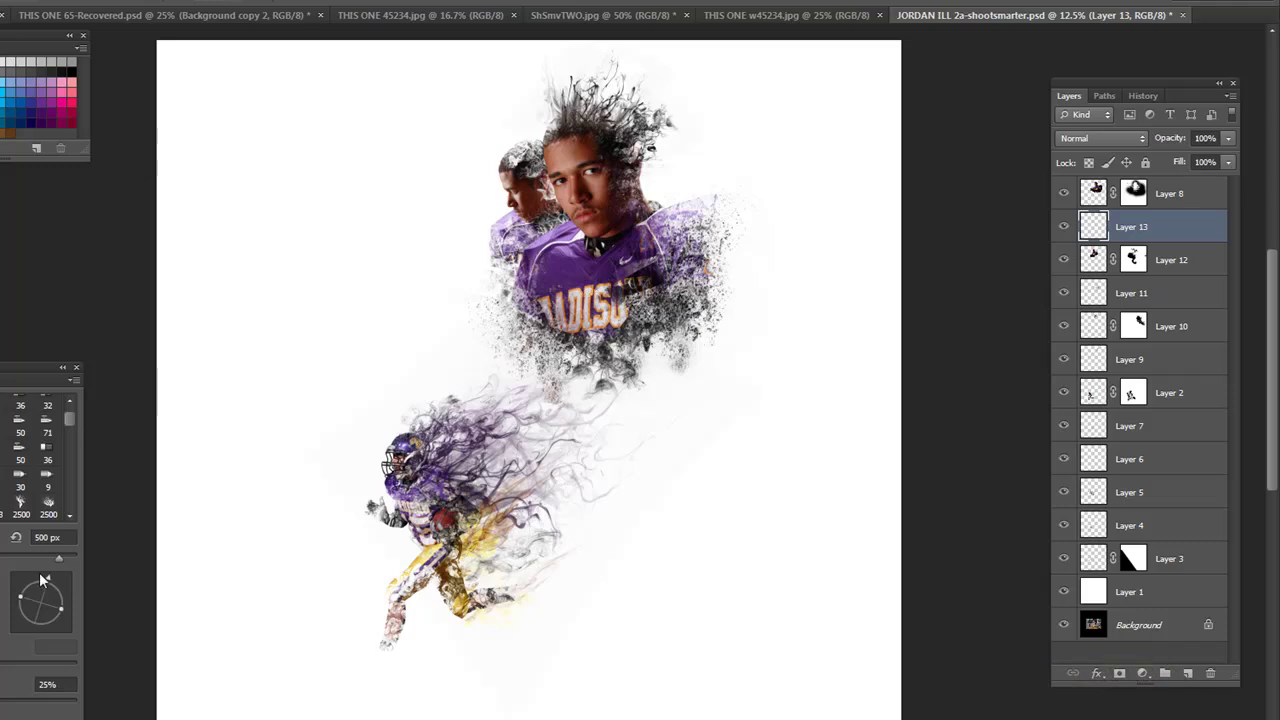
pyautogui.moveTo(42, 580)
pyautogui.mouseDown()
pyautogui.moveTo(30, 608)
pyautogui.moveTo(17, 592)
pyautogui.mouseUp()
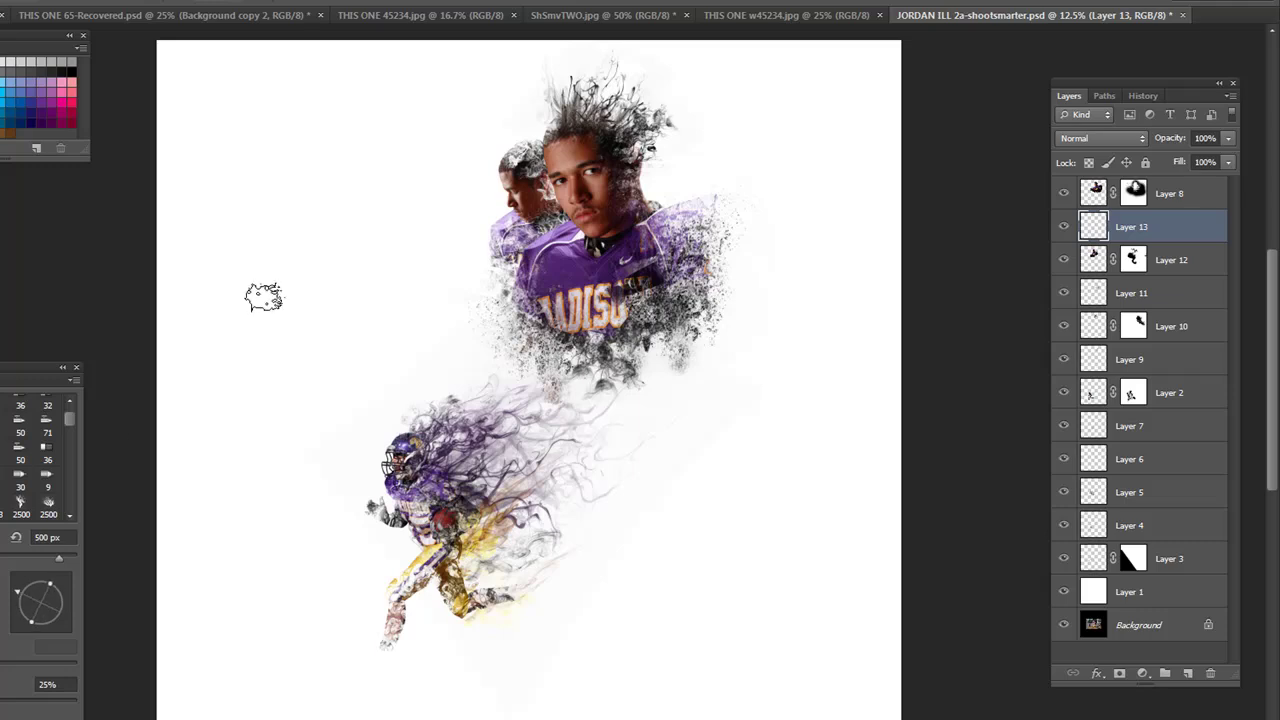
pyautogui.press(']')
pyautogui.press(']')
pyautogui.press(']')
pyautogui.press(']')
pyautogui.press(']')
pyautogui.press(']')
pyautogui.press(']')
pyautogui.press(']')
pyautogui.press(']')
pyautogui.press(']')
pyautogui.press(']')
pyautogui.press(']')
pyautogui.press(']')
pyautogui.press(']')
pyautogui.press(']')
pyautogui.press(']')
pyautogui.click(640, 147)
pyautogui.click(640, 147)
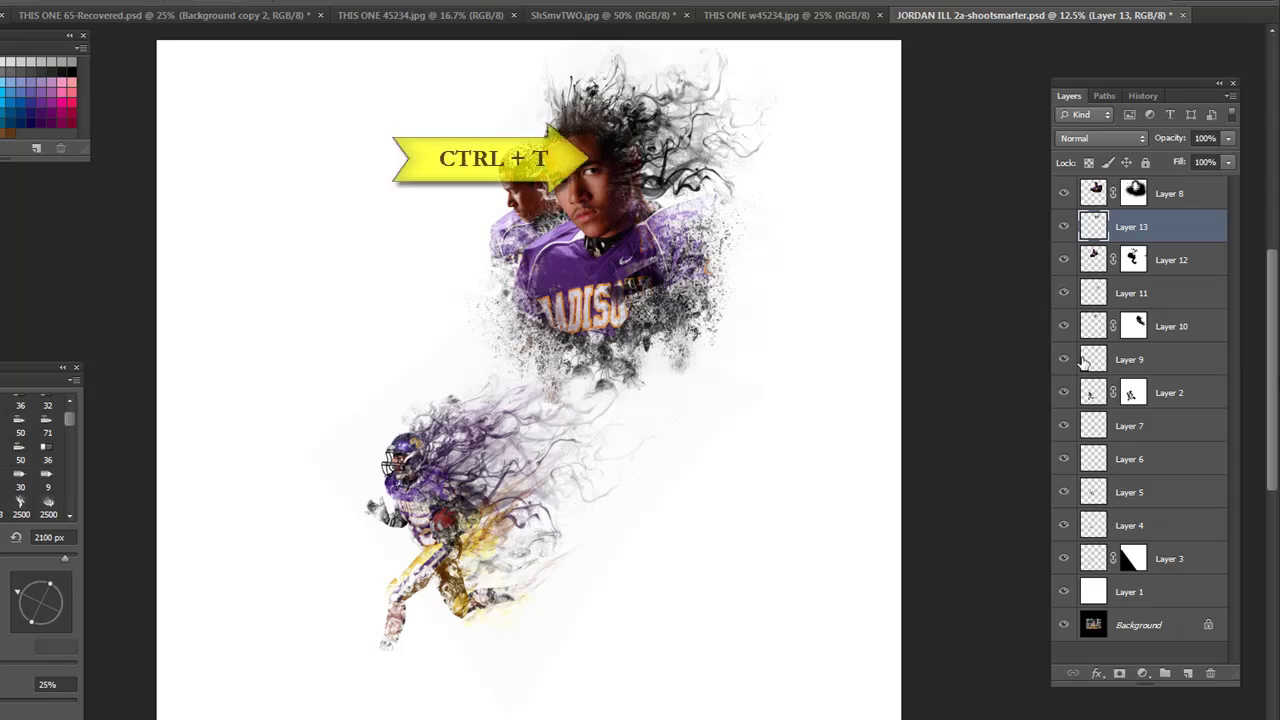
# Free-transform Layer 13's smoke, enlarging it and rotating it about -15° so it trails behind the main portrait's head and far shoulder.
pyautogui.hotkey('ctrl', 't')
pyautogui.moveTo(785, 282); pyautogui.dragTo(830, 366)
pyautogui.moveTo(670, 239); pyautogui.dragTo(669, 284)
pyautogui.moveTo(830, 37); pyautogui.dragTo(776, 10)
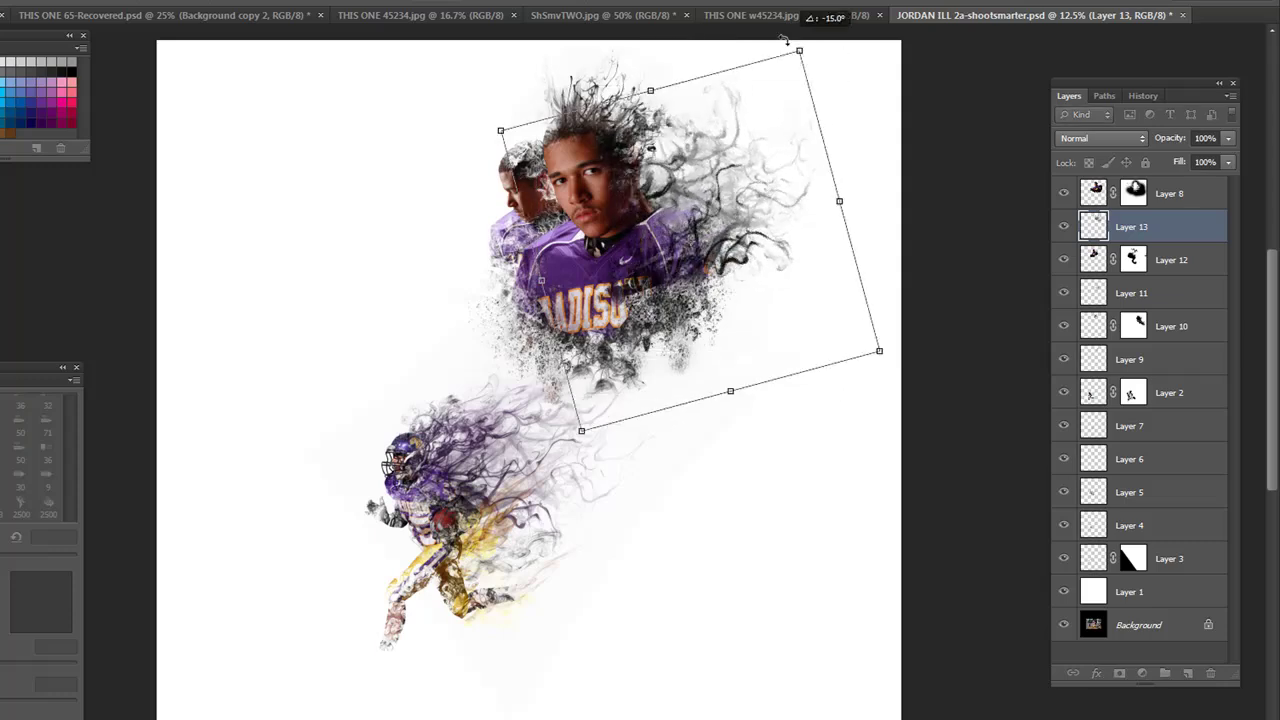
pyautogui.moveTo(905, 248); pyautogui.dragTo(938, 266)
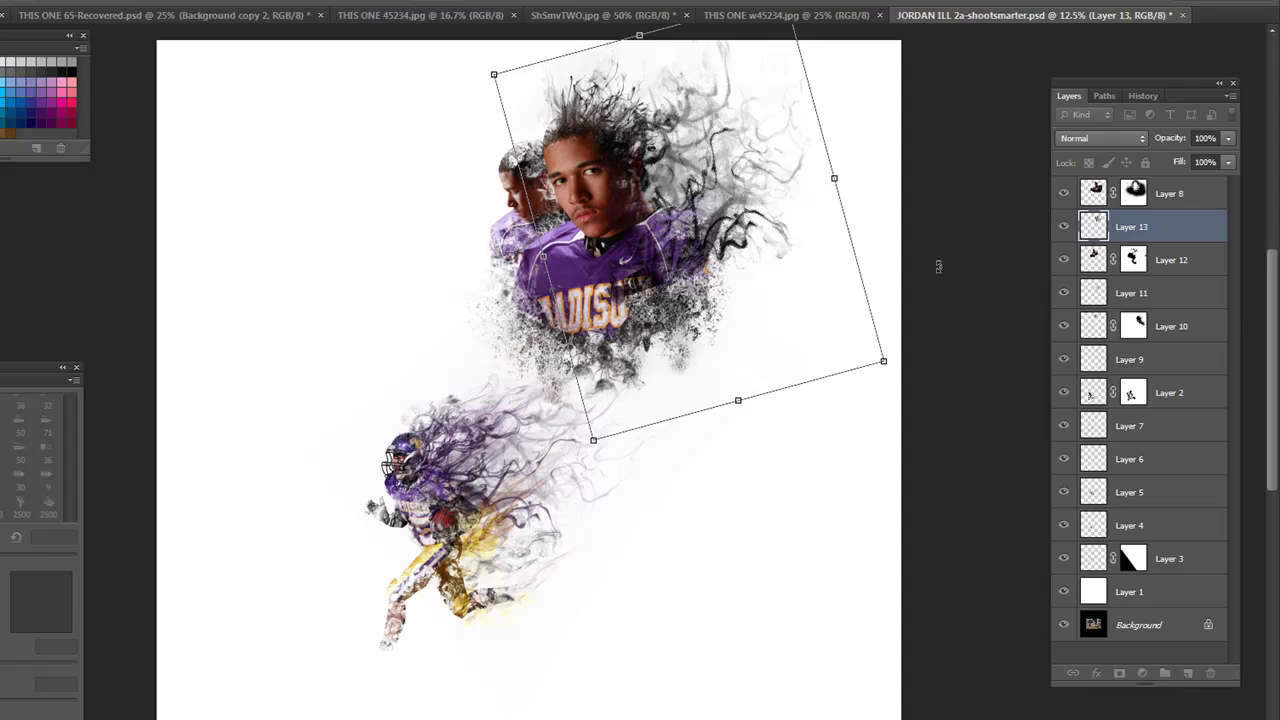
pyautogui.press('Return')
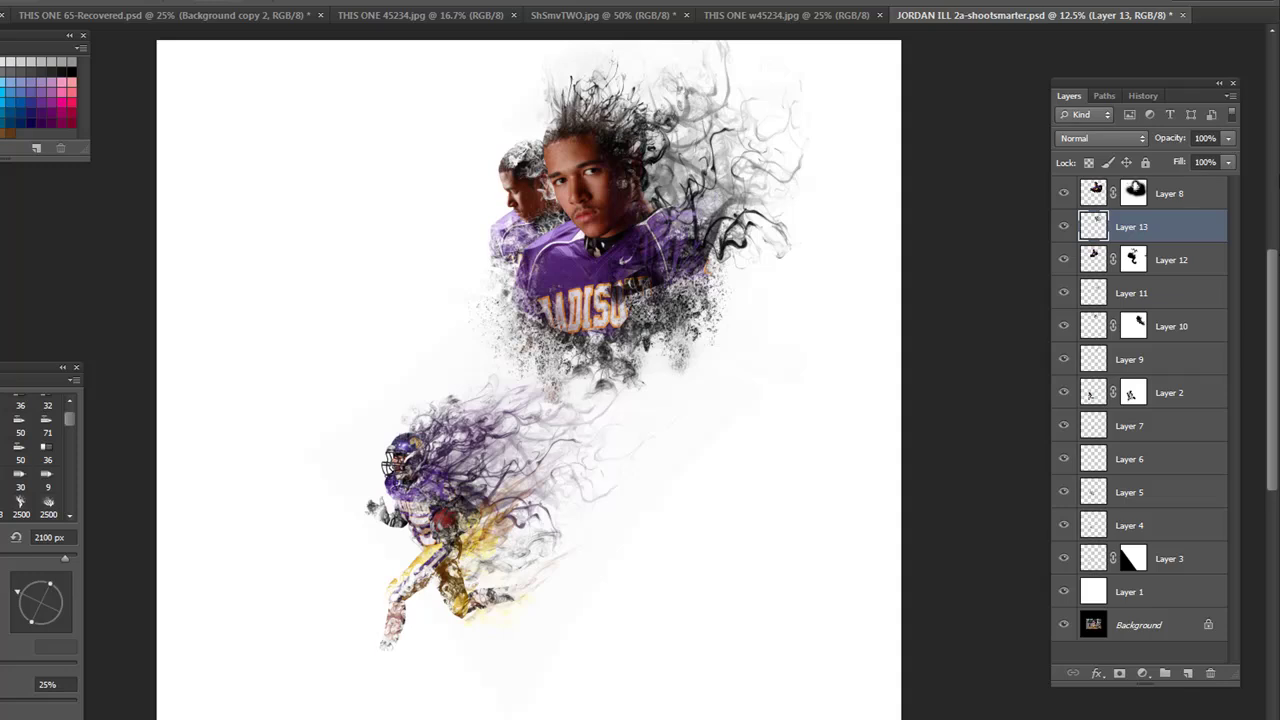
# Color-label Layers 8 and 13 yellow and Layer 12 orange.
pyautogui.rightClick(1066, 197)
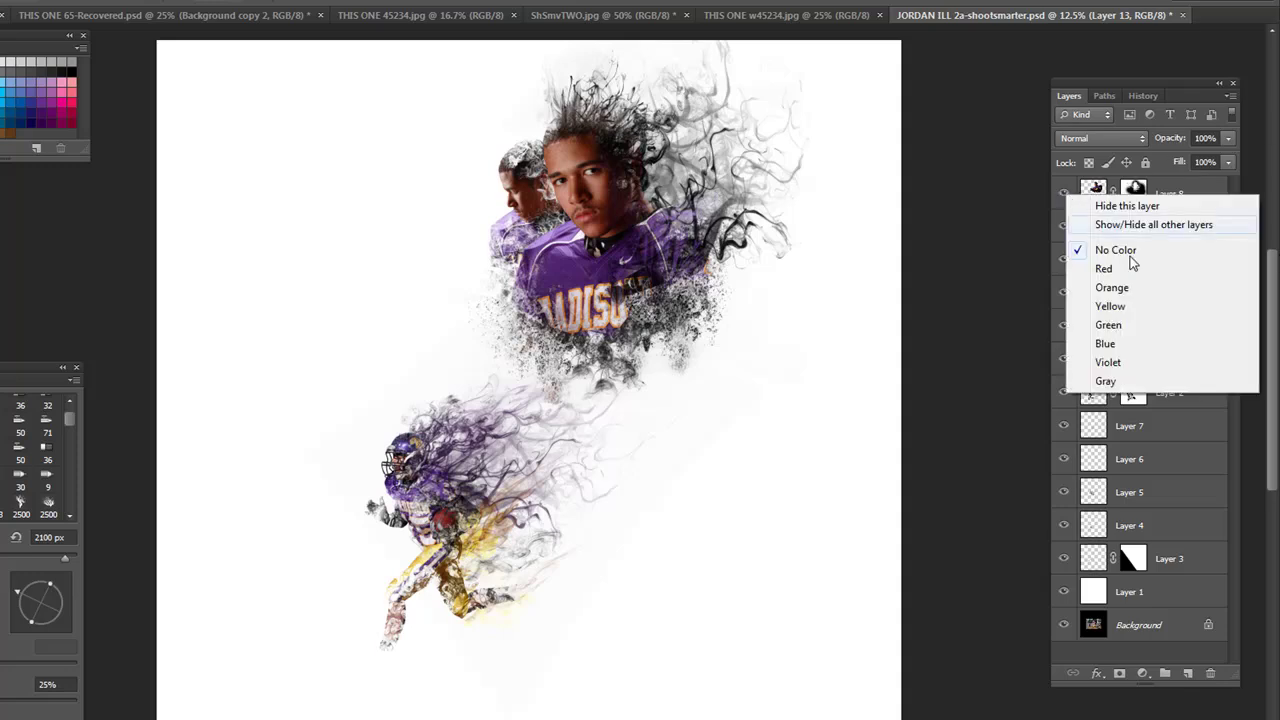
pyautogui.click(1110, 306)
pyautogui.rightClick(1066, 227)
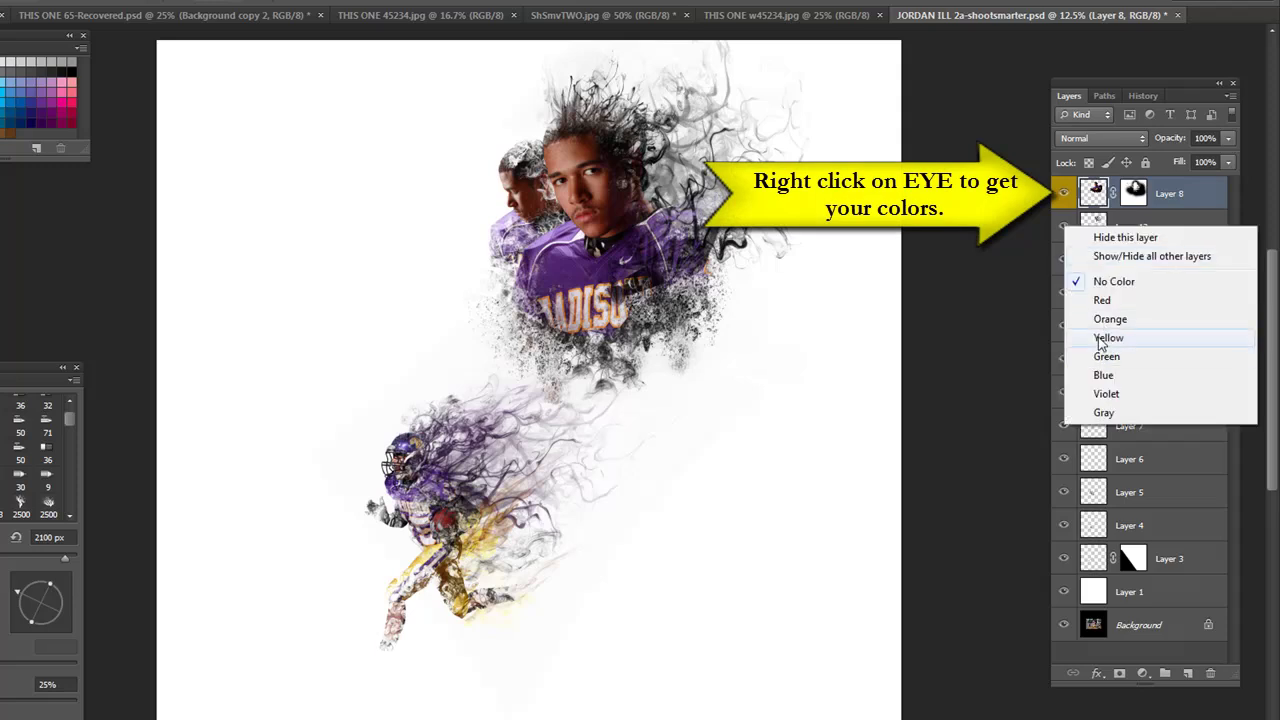
pyautogui.click(1105, 338)
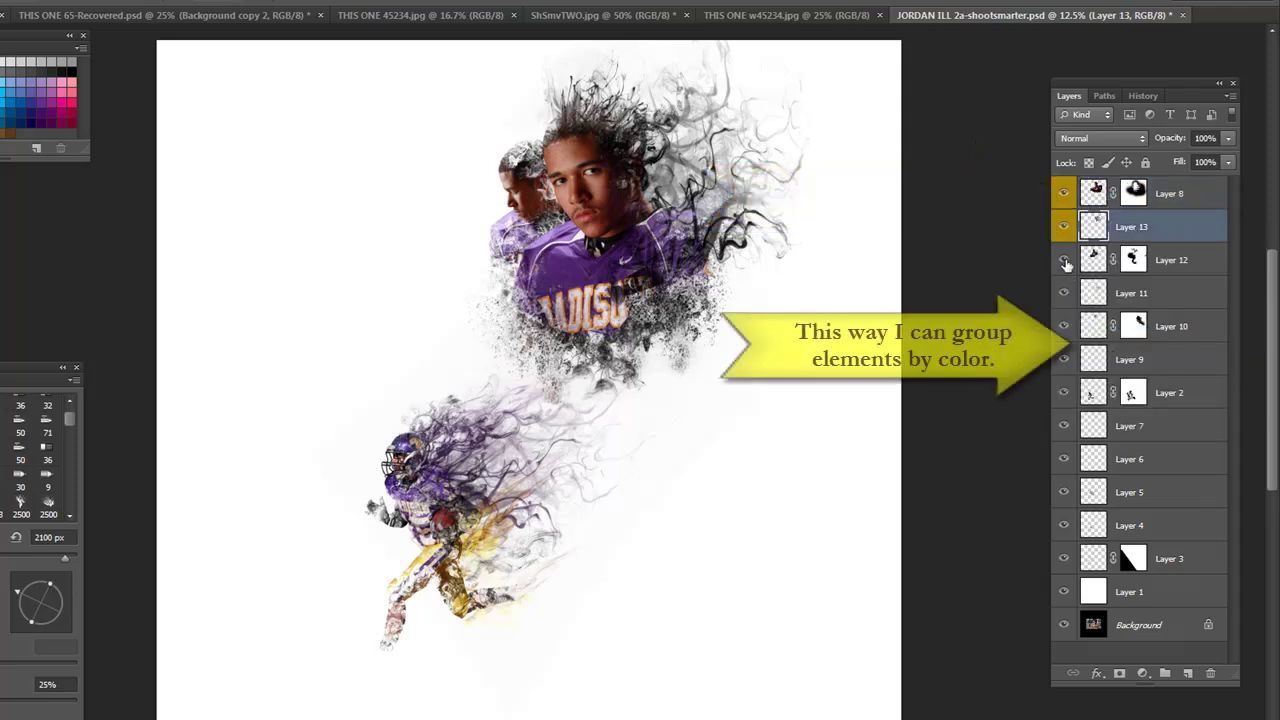
pyautogui.rightClick(1066, 262)
pyautogui.click(1108, 353)
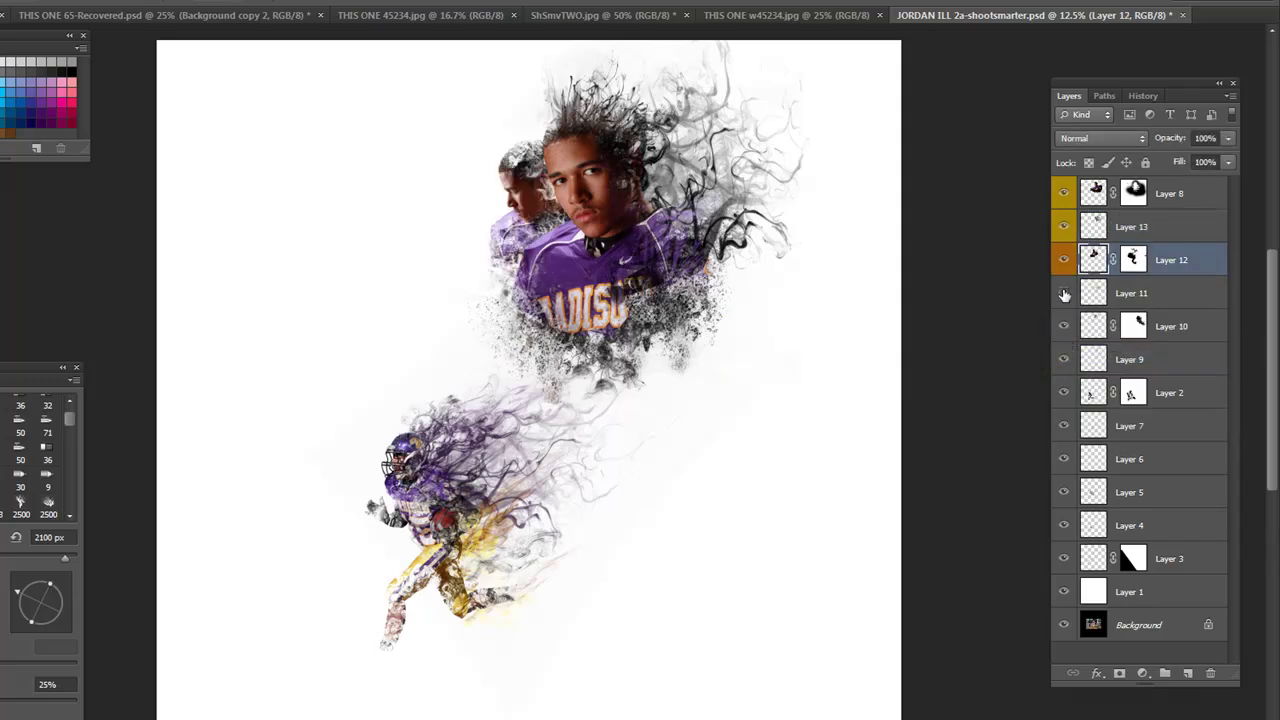
# Color-label Layers 11, 10 and 9 yellow to group them with the main portrait.
pyautogui.rightClick(1064, 294)
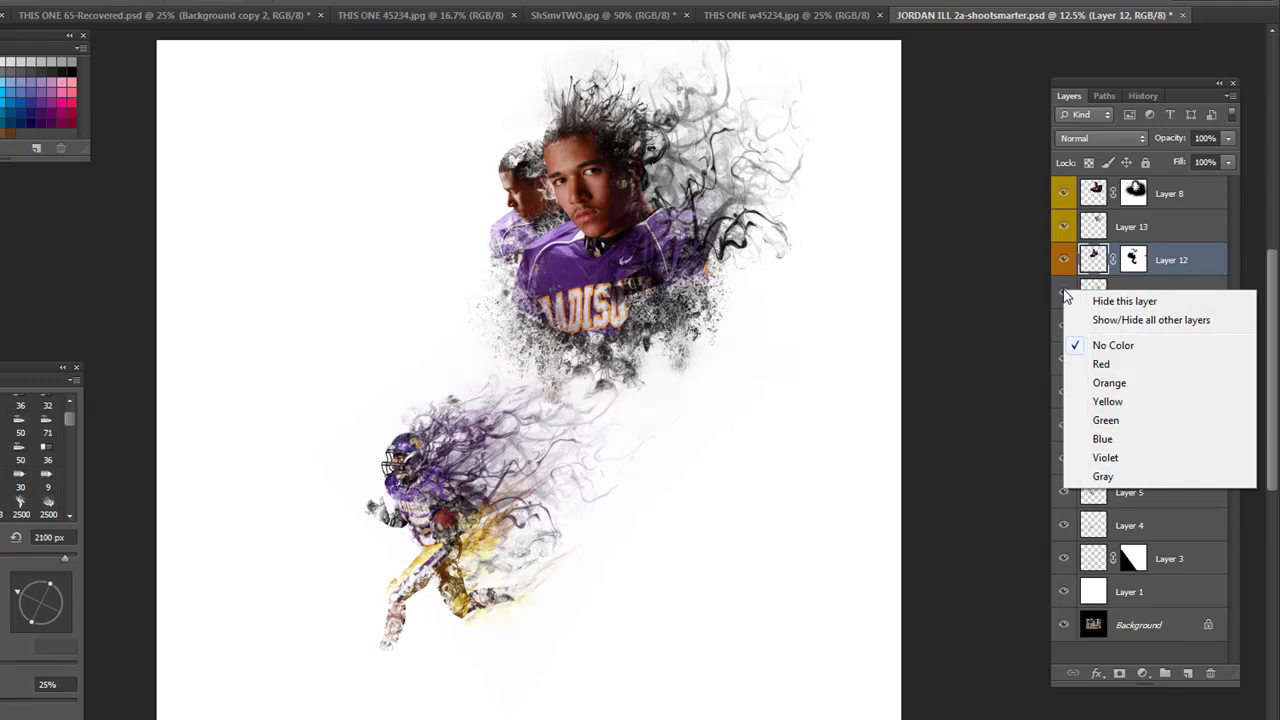
pyautogui.click(1107, 401)
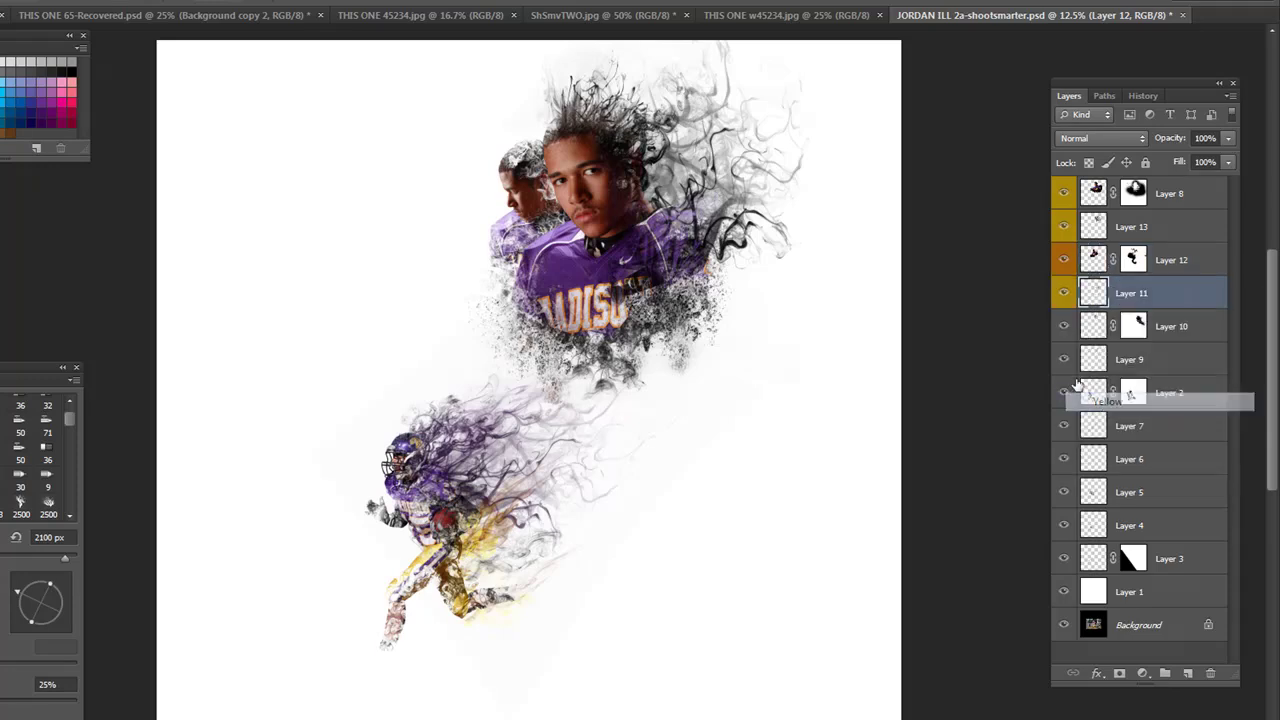
pyautogui.rightClick(1064, 329)
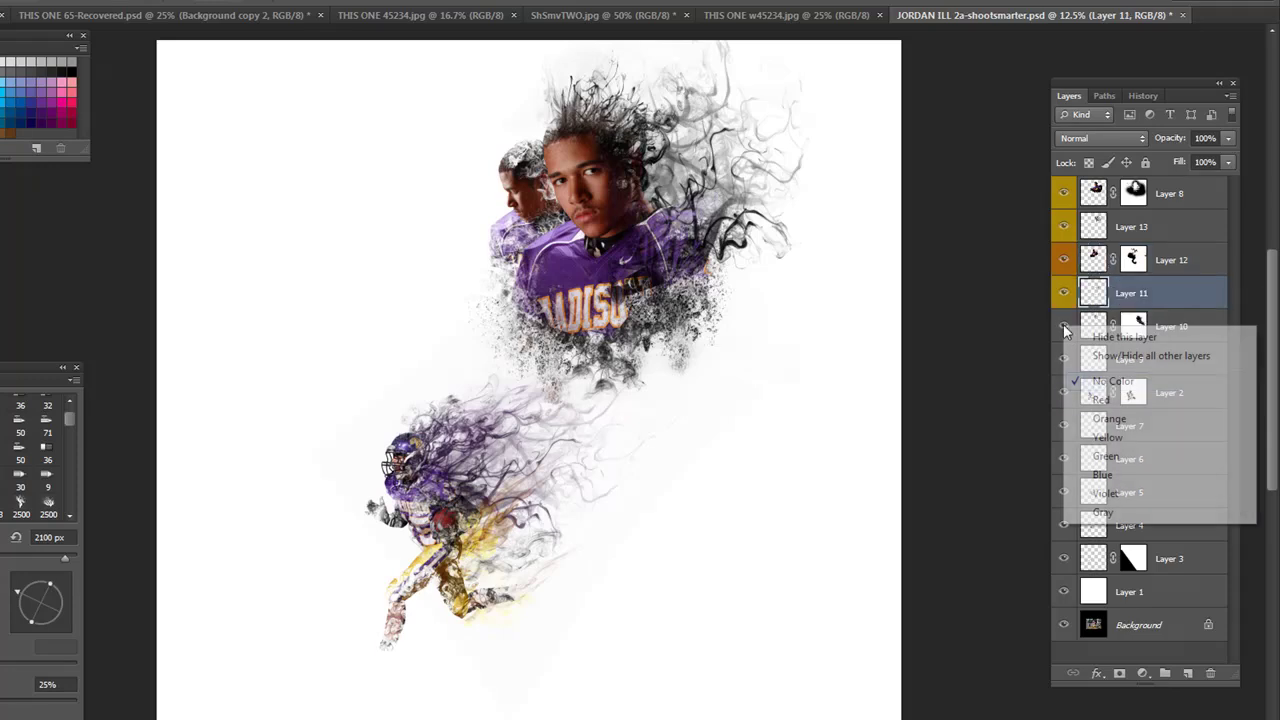
pyautogui.click(1100, 436)
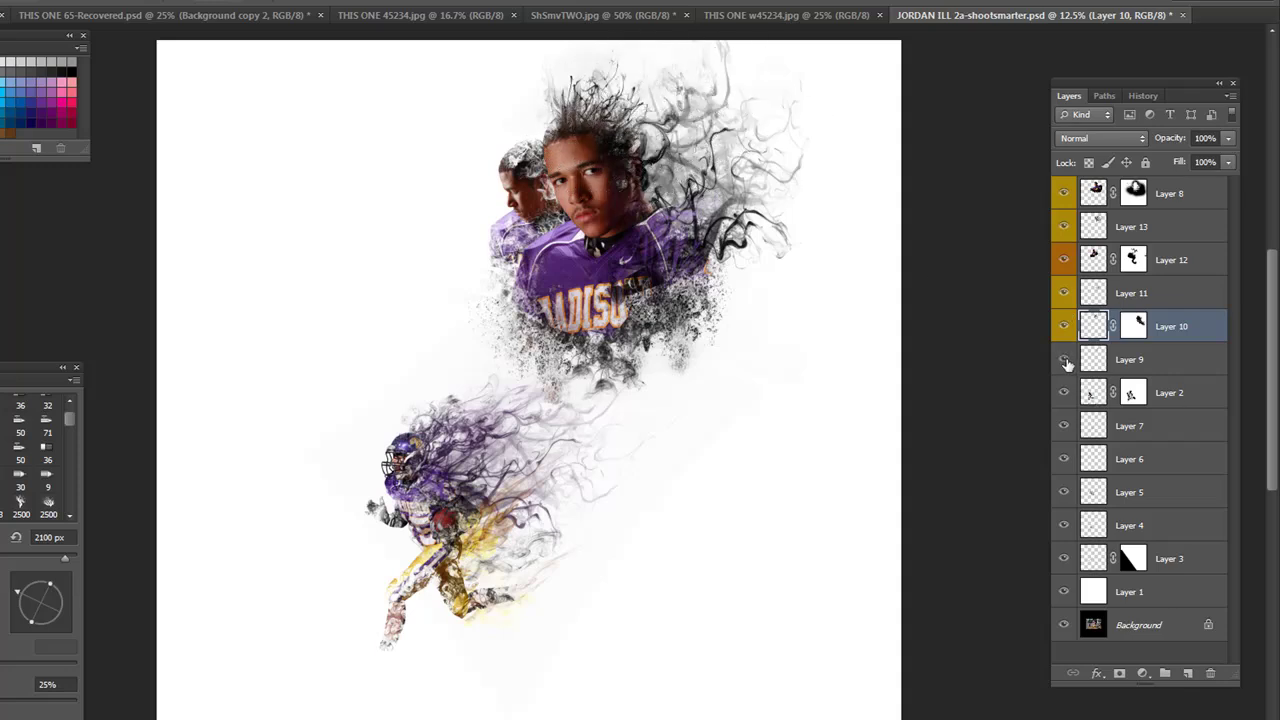
pyautogui.rightClick(1065, 362)
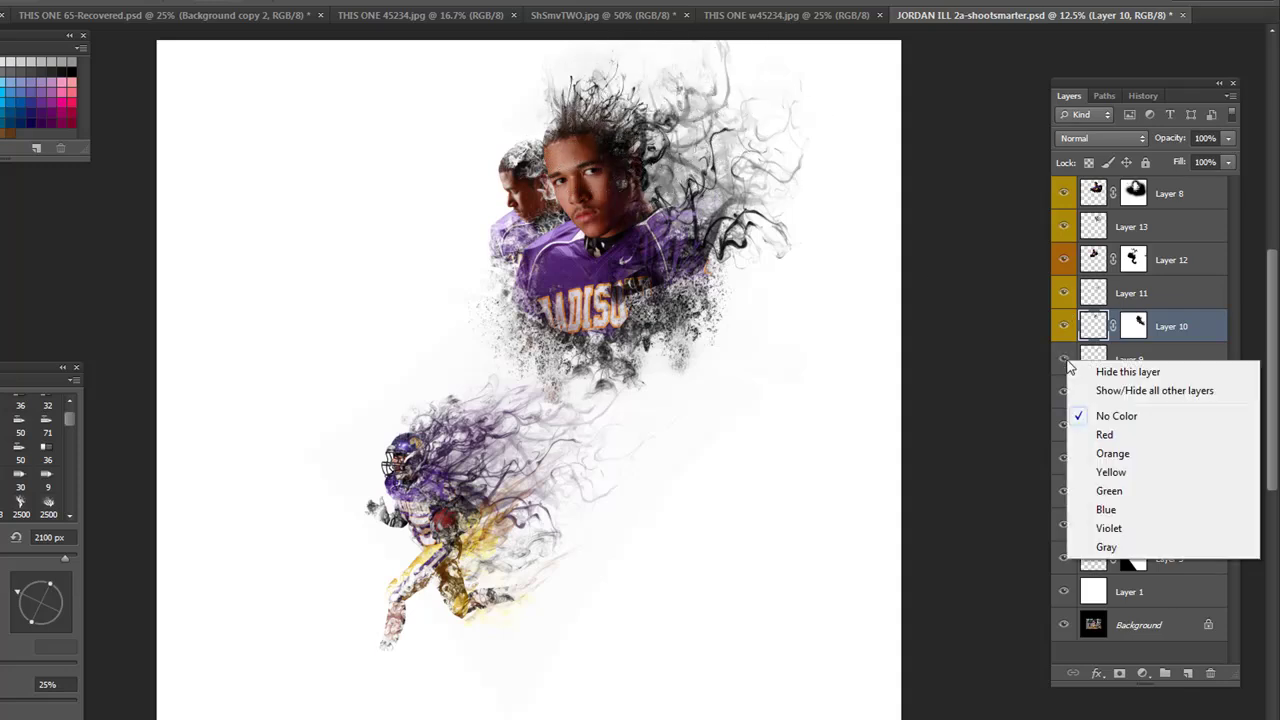
pyautogui.click(1132, 473)
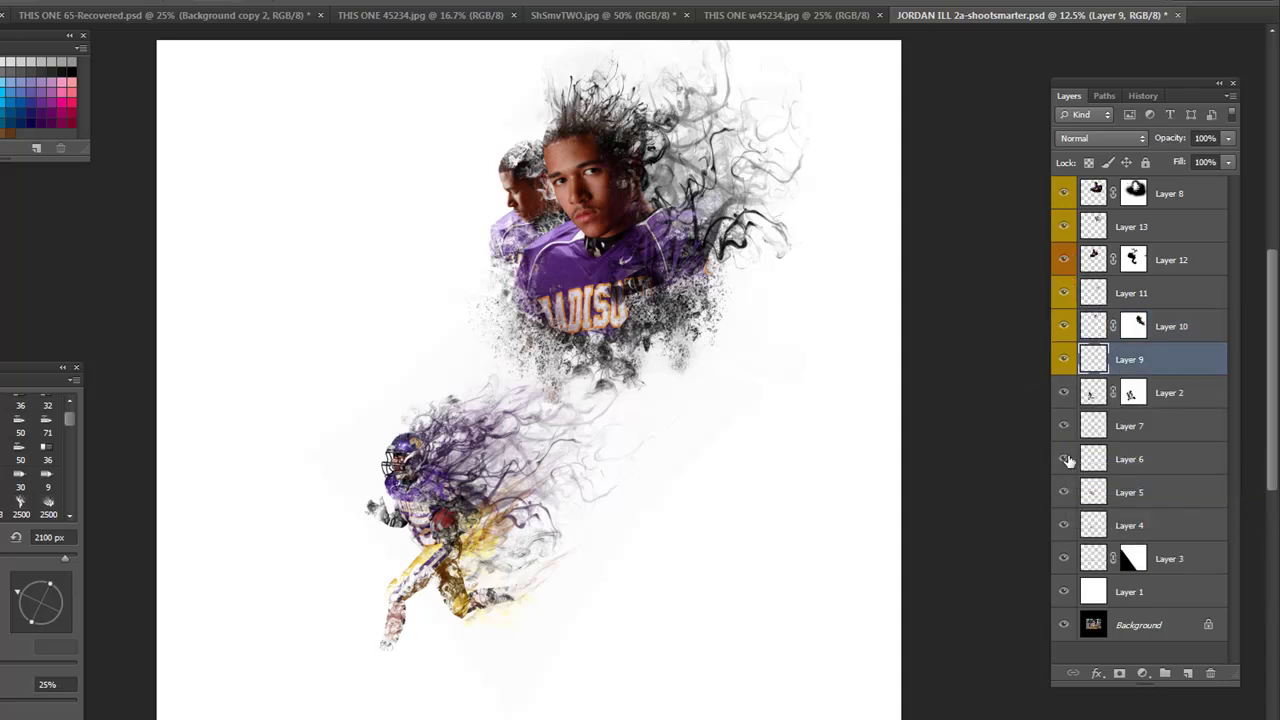
# Color-label the running player's layers blue: Layers 2, 7, 6, 5, 3 and 4.
pyautogui.rightClick(1064, 395)
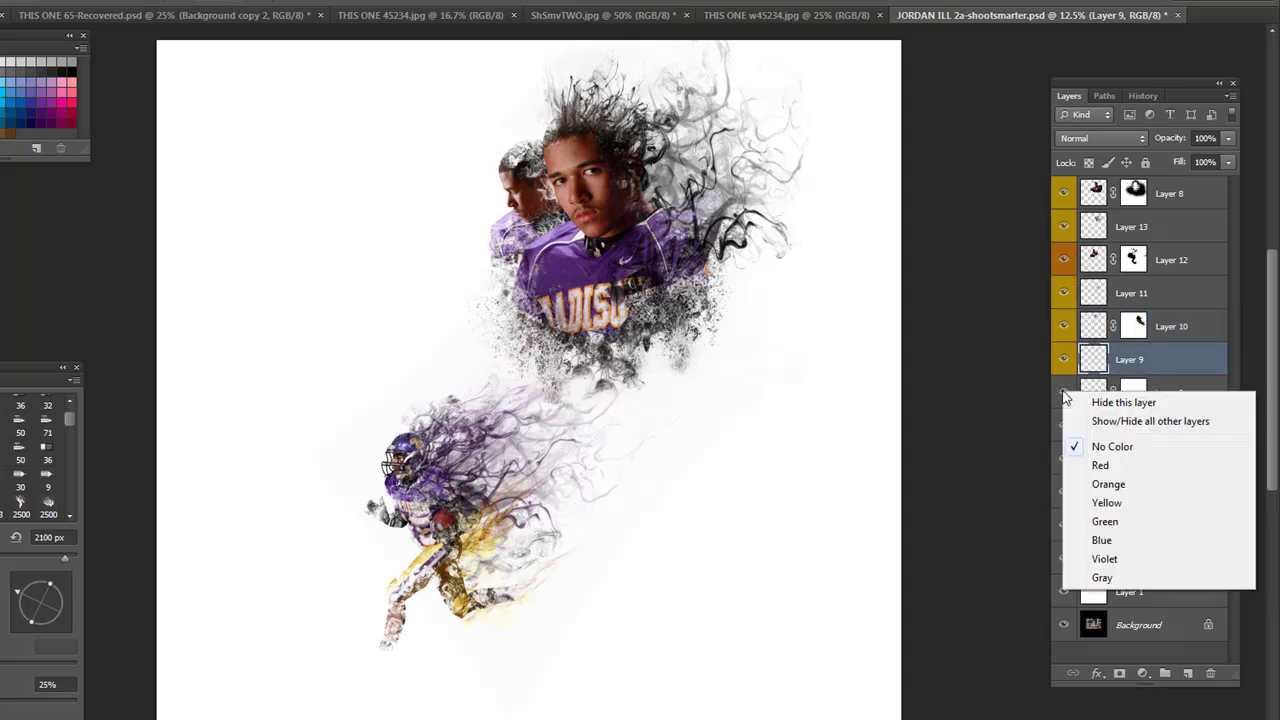
pyautogui.click(1118, 538)
pyautogui.rightClick(1064, 427)
pyautogui.click(1112, 610)
pyautogui.rightClick(1064, 459)
pyautogui.click(1112, 640)
pyautogui.rightClick(1064, 492)
pyautogui.click(1112, 660)
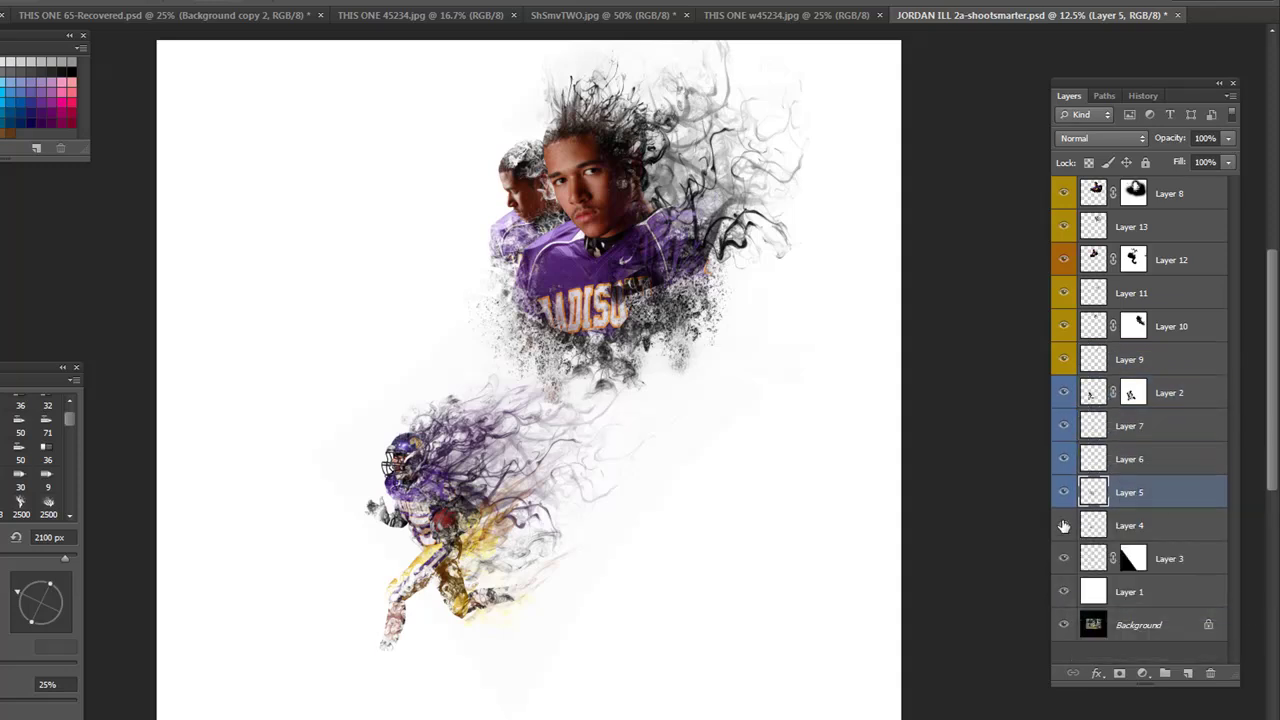
pyautogui.rightClick(1064, 559)
pyautogui.click(1112, 703)
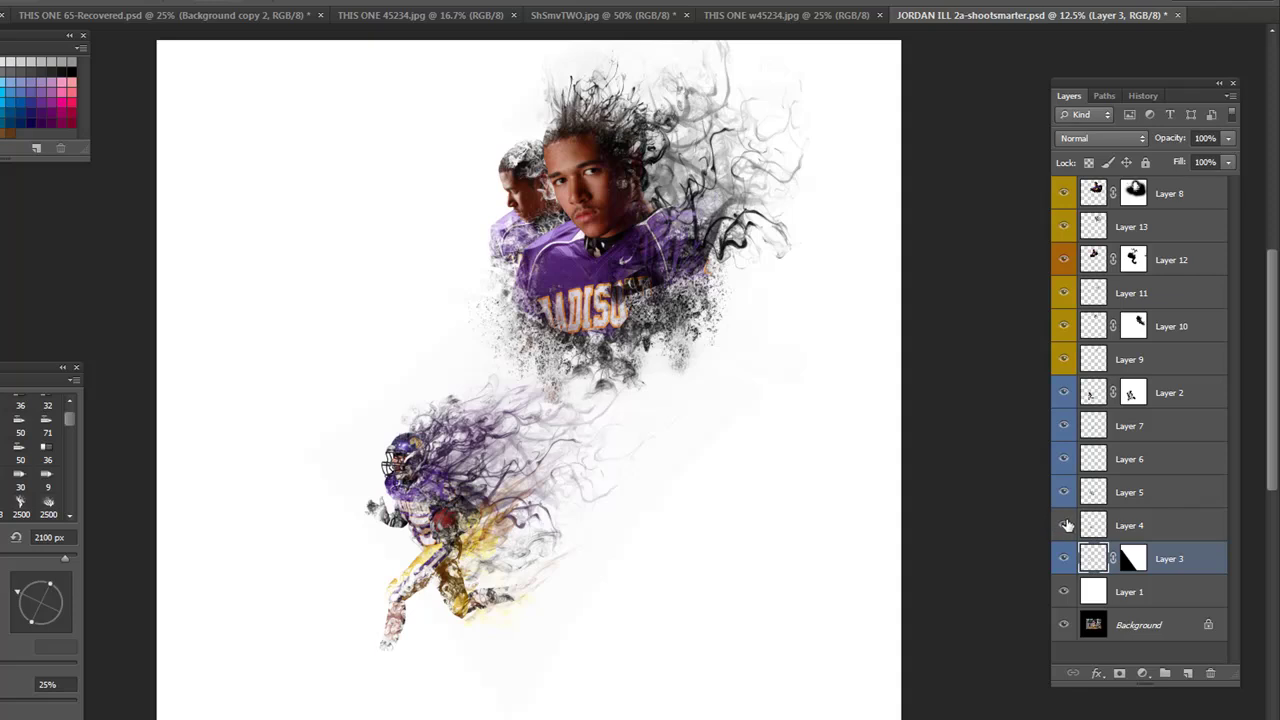
pyautogui.rightClick(1064, 525)
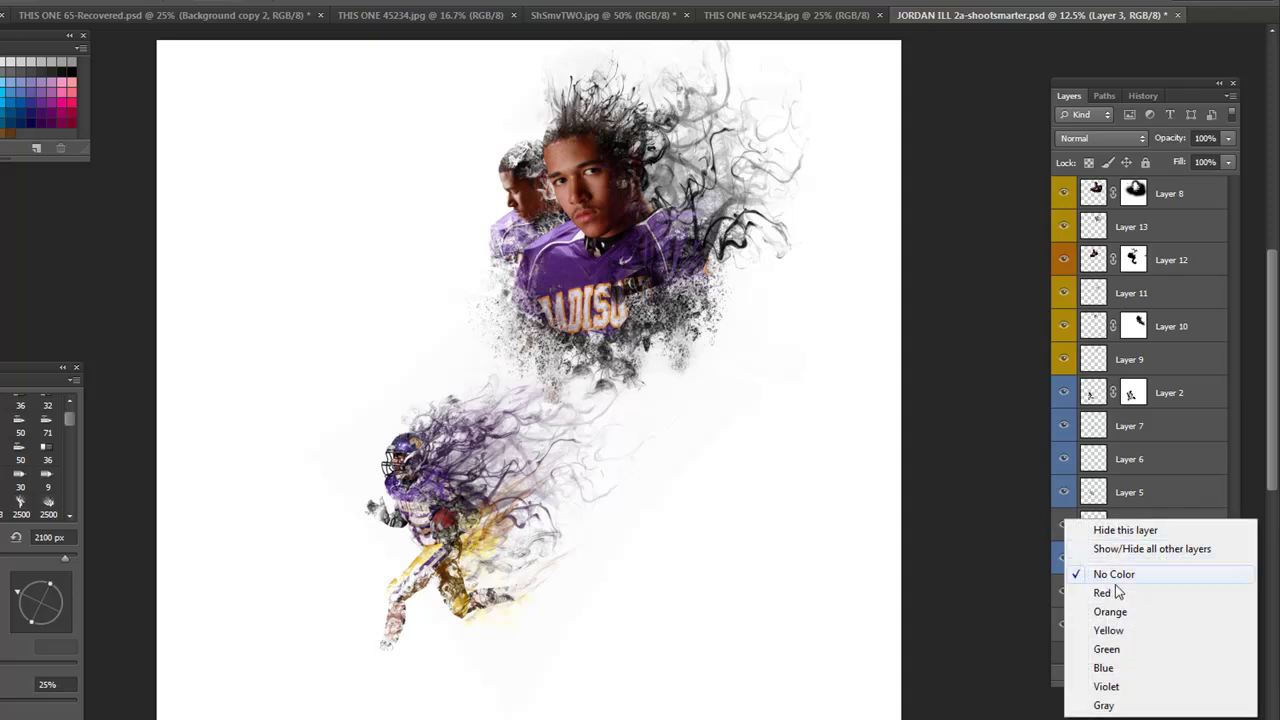
pyautogui.click(1103, 669)
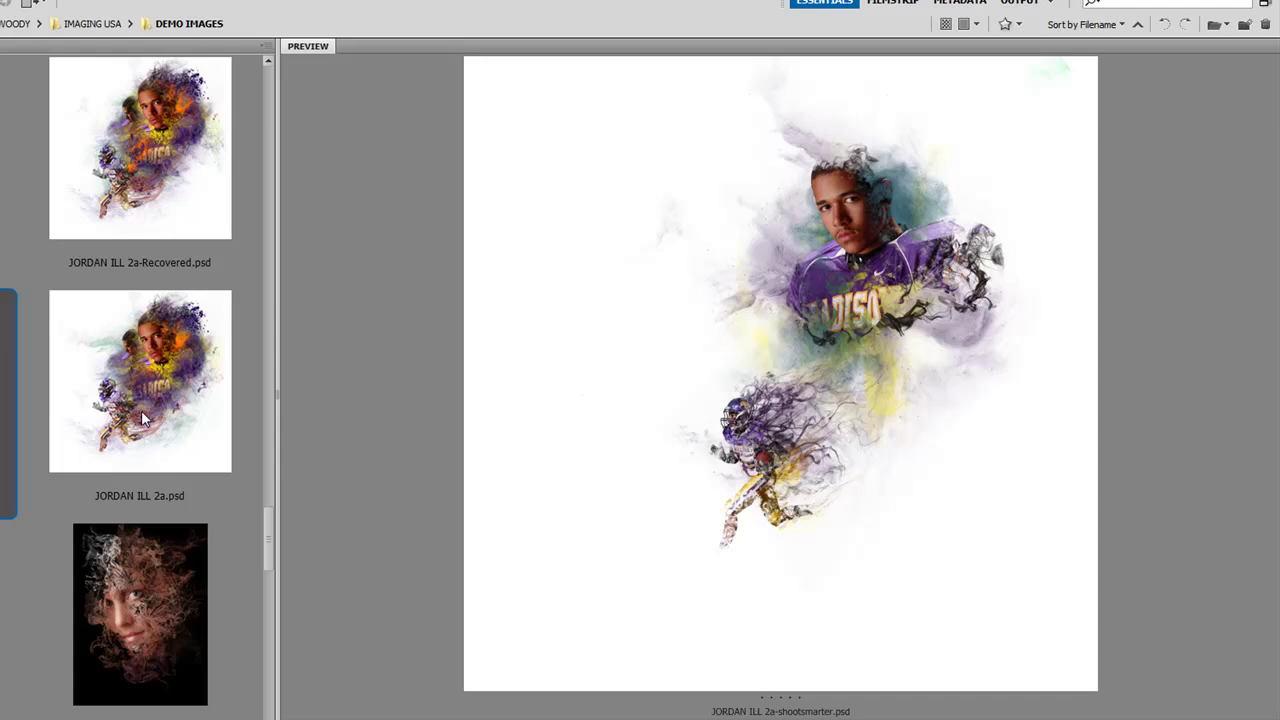
# Switch to Adobe Bridge and preview JORDAN ILL 2a.psd in the DEMO IMAGES folder.
pyautogui.click(141, 418)
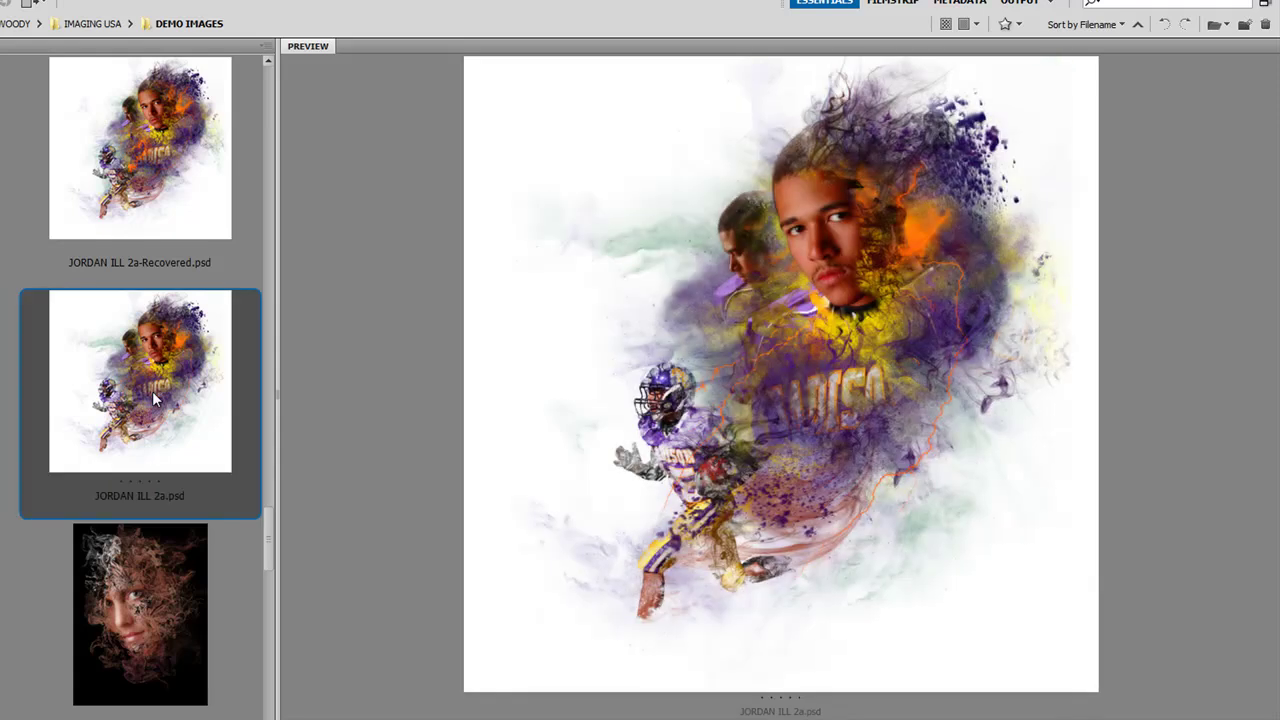